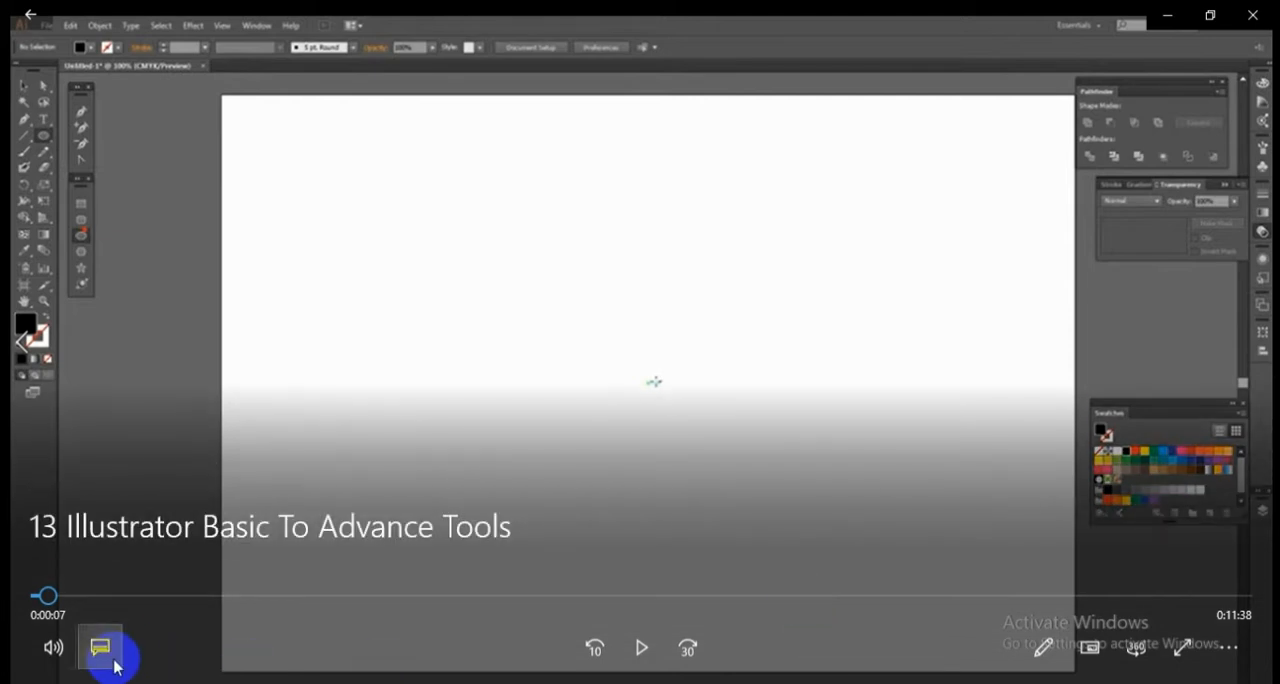
{"action": "left_click", "coordinate": [641, 647]}
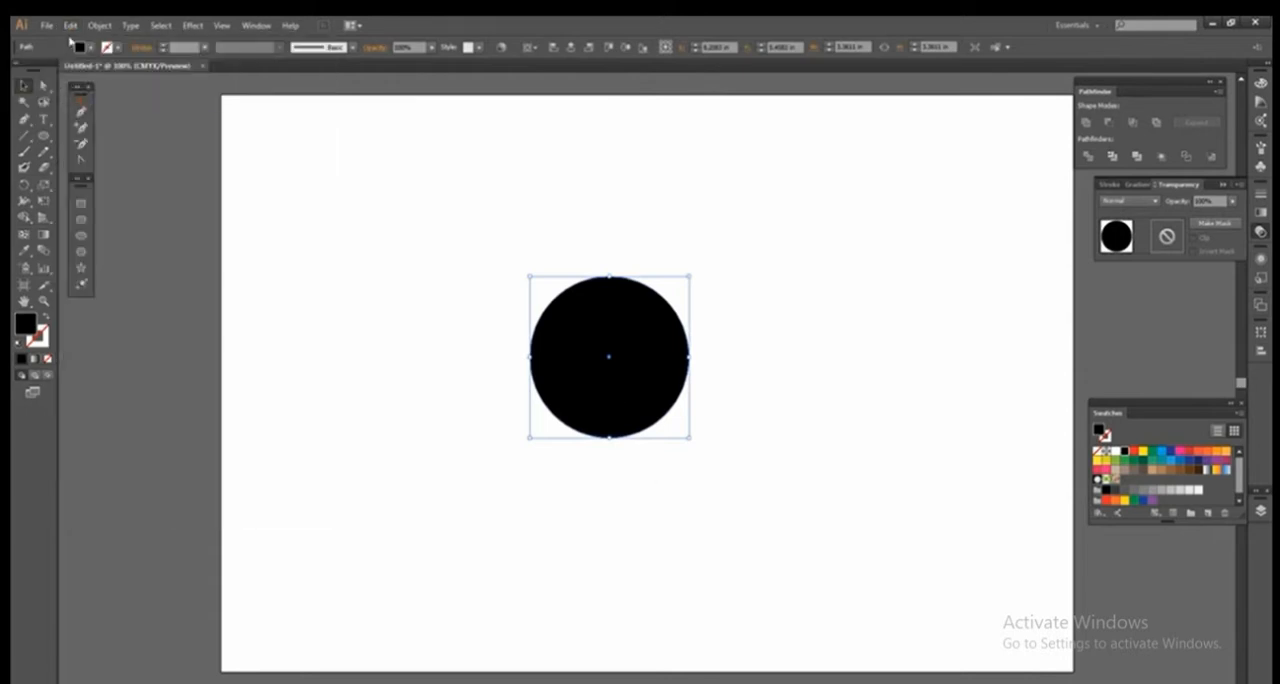
Paste a copy of the black circle in front and scale it concentrically to about half its diameter.
{"action": "left_click", "coordinate": [71, 26]}
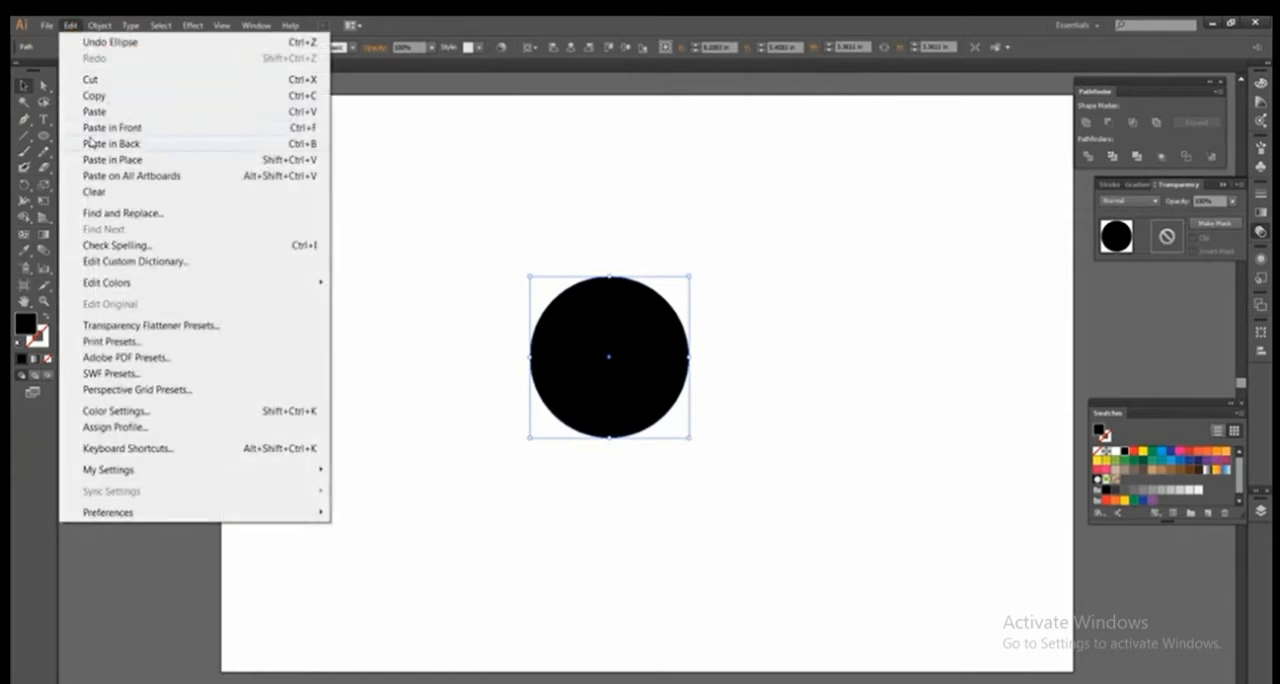
{"action": "left_click", "coordinate": [96, 130]}
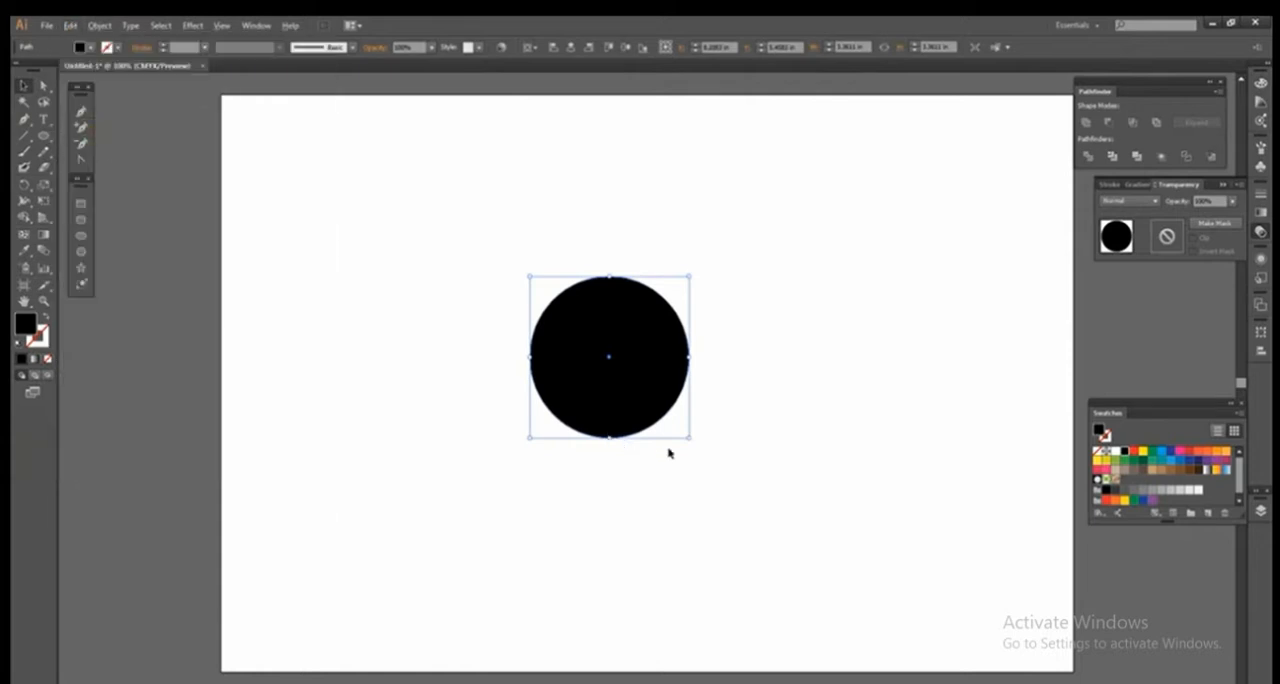
{"action": "left_click_drag", "start_coordinate": [688, 440], "coordinate": [655, 402]}
Subtract the small front circle from the large circle with Minus Front to form a ring.
{"action": "left_click_drag", "start_coordinate": [757, 256], "coordinate": [494, 514]}
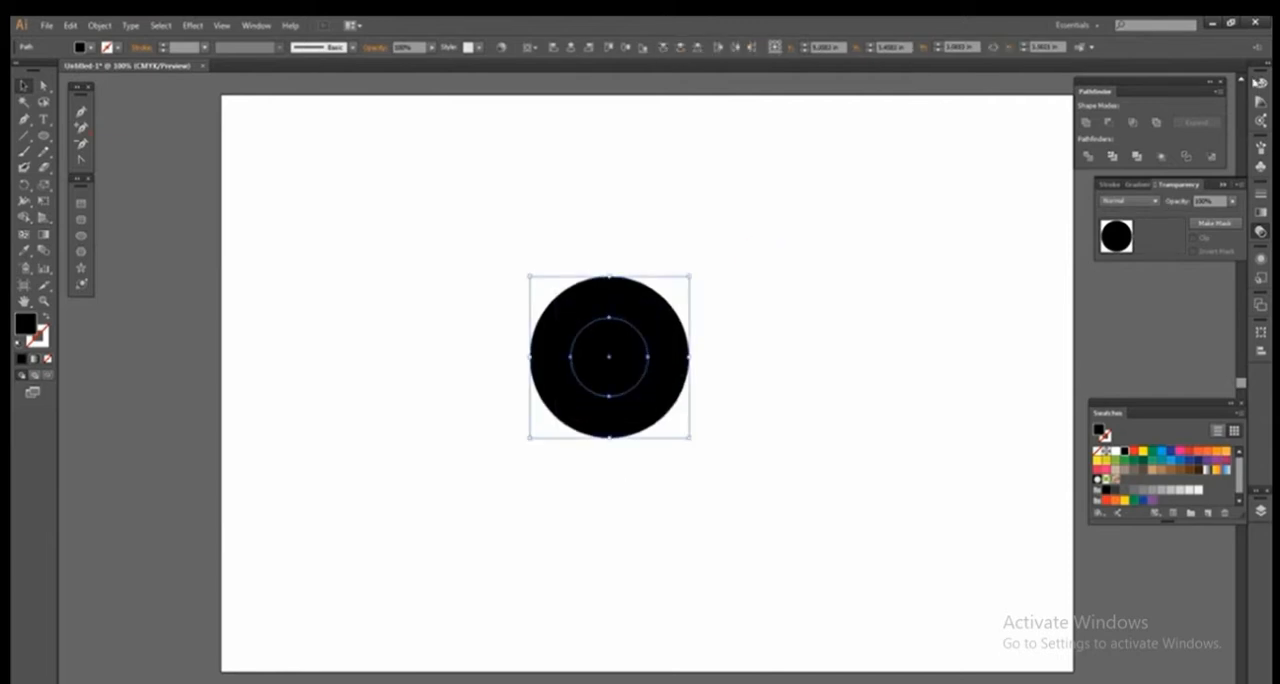
{"action": "left_click", "coordinate": [1112, 119]}
{"action": "left_click", "coordinate": [746, 424]}
Move the ring to the upper part of the artboard and centre it horizontally.
{"action": "left_click", "coordinate": [620, 430]}
{"action": "left_click_drag", "start_coordinate": [620, 430], "coordinate": [671, 316]}
{"action": "left_click", "coordinate": [570, 47]}
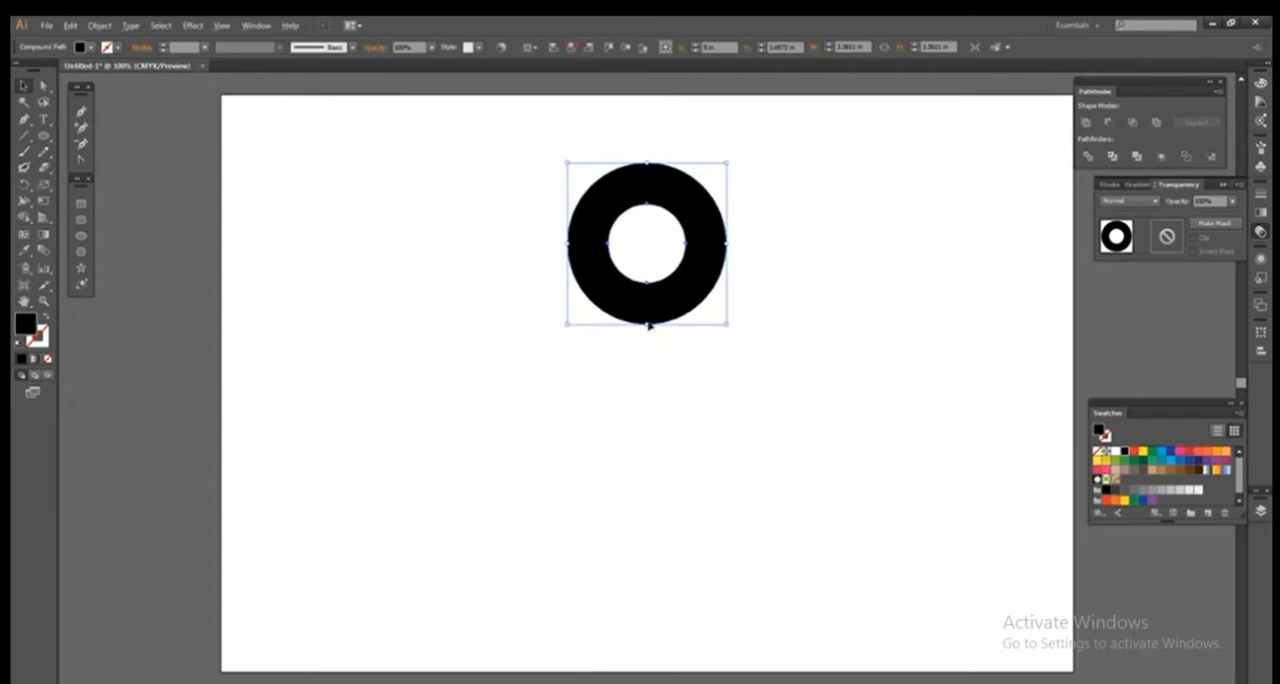
{"action": "left_click", "coordinate": [387, 243]}
Duplicate the ring straight down so the copy overlaps the original by about the ring's thickness, forming an 8.
{"action": "left_click", "coordinate": [649, 298]}
{"action": "left_click_drag", "start_coordinate": [649, 296], "coordinate": [648, 459]}
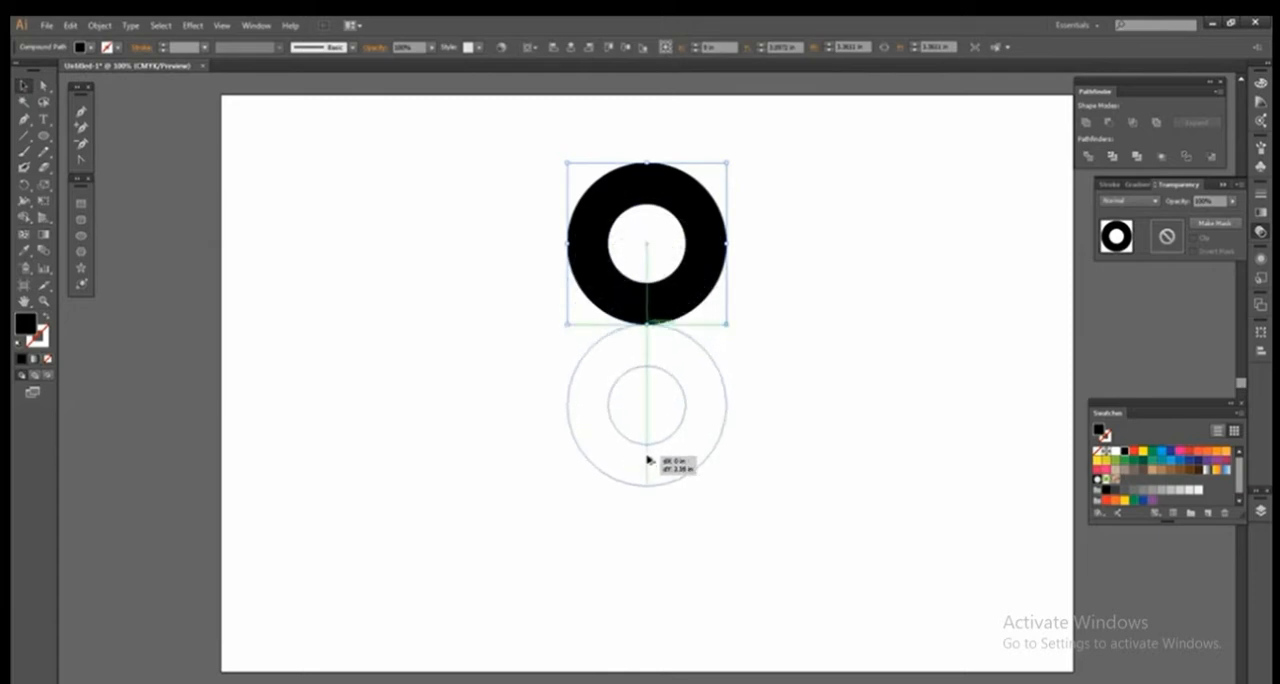
{"action": "left_click_drag", "start_coordinate": [648, 459], "coordinate": [651, 419]}
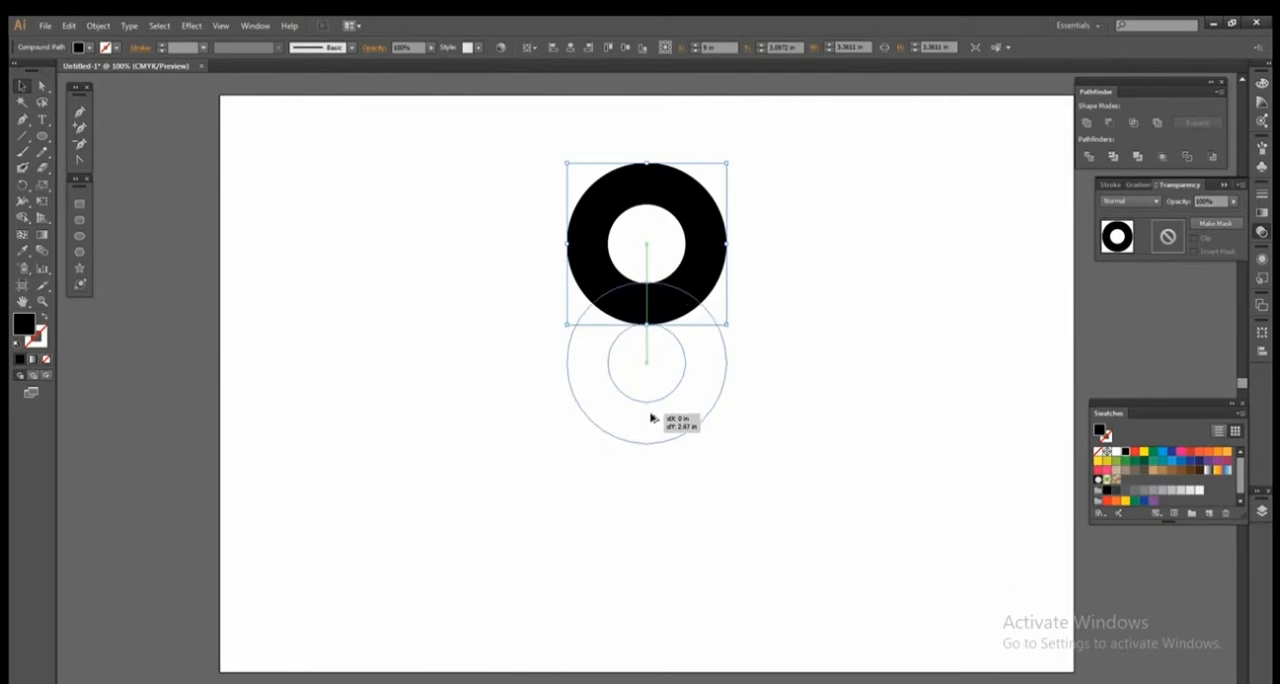
{"action": "left_click_drag", "start_coordinate": [651, 419], "coordinate": [651, 419]}
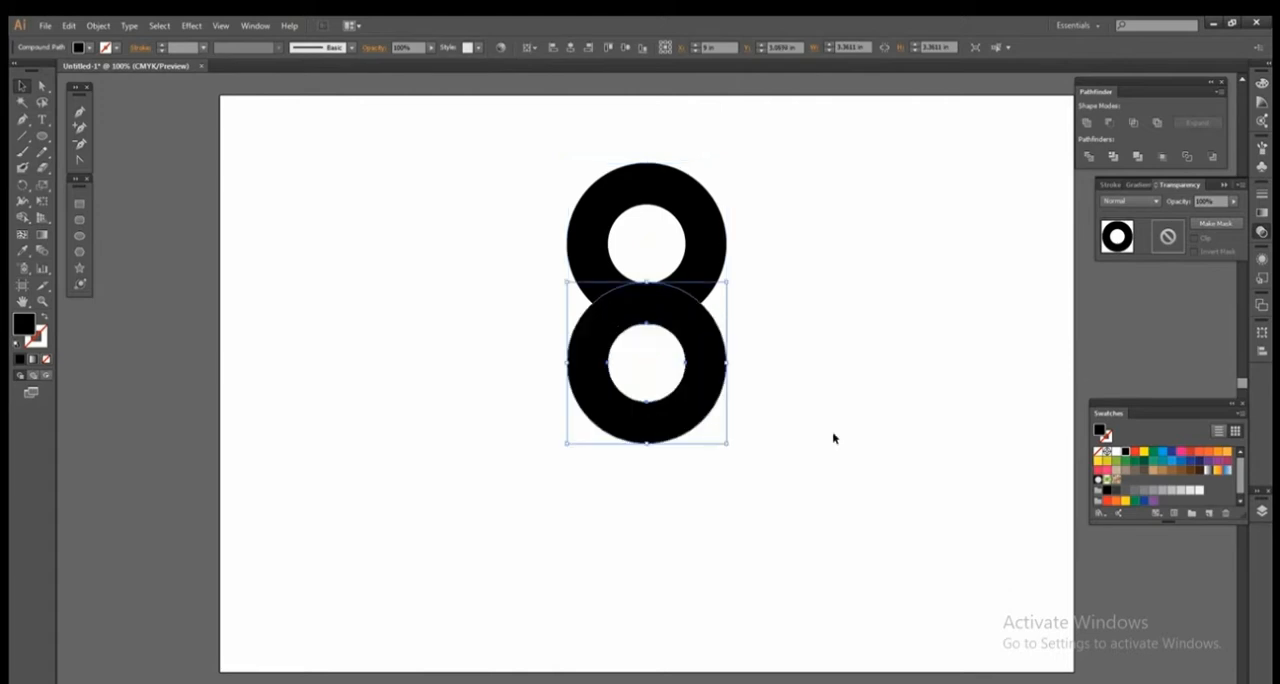
{"action": "left_click", "coordinate": [876, 418]}
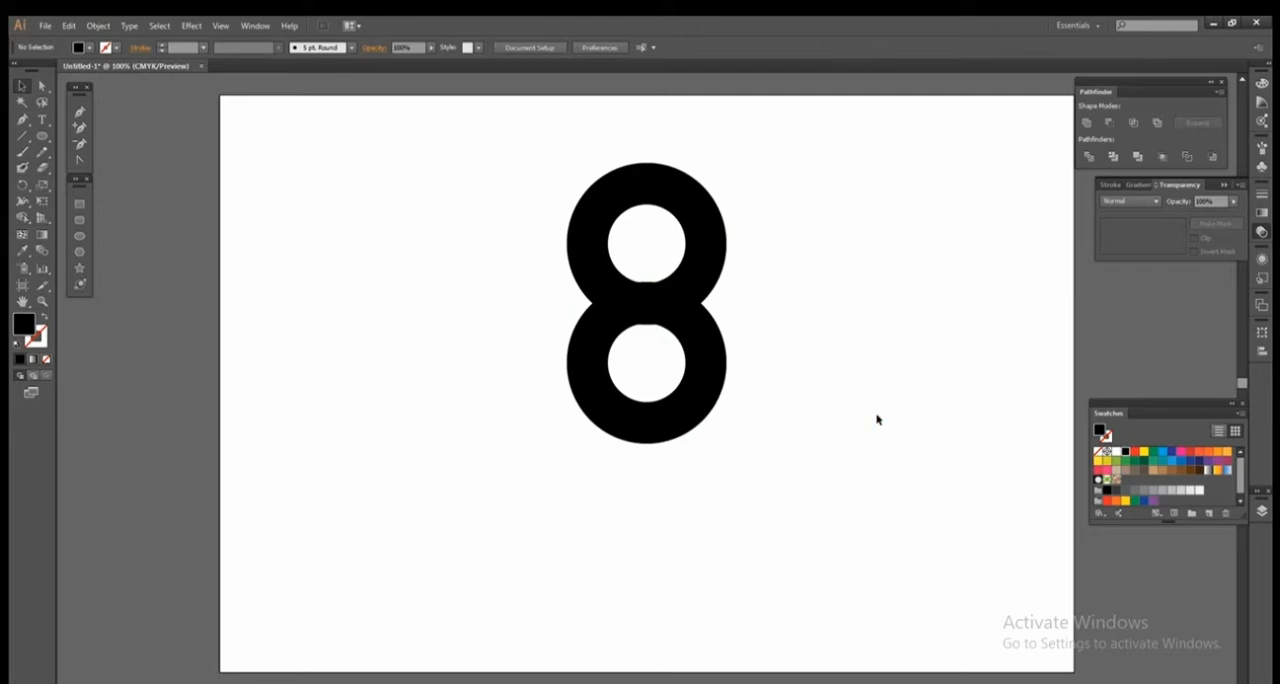
Nudge the lower ring vertically so its outer edge just touches the hole of the upper ring.
{"action": "left_click", "coordinate": [701, 408]}
{"action": "key", "text": "Down"}
{"action": "key", "text": "Up"}
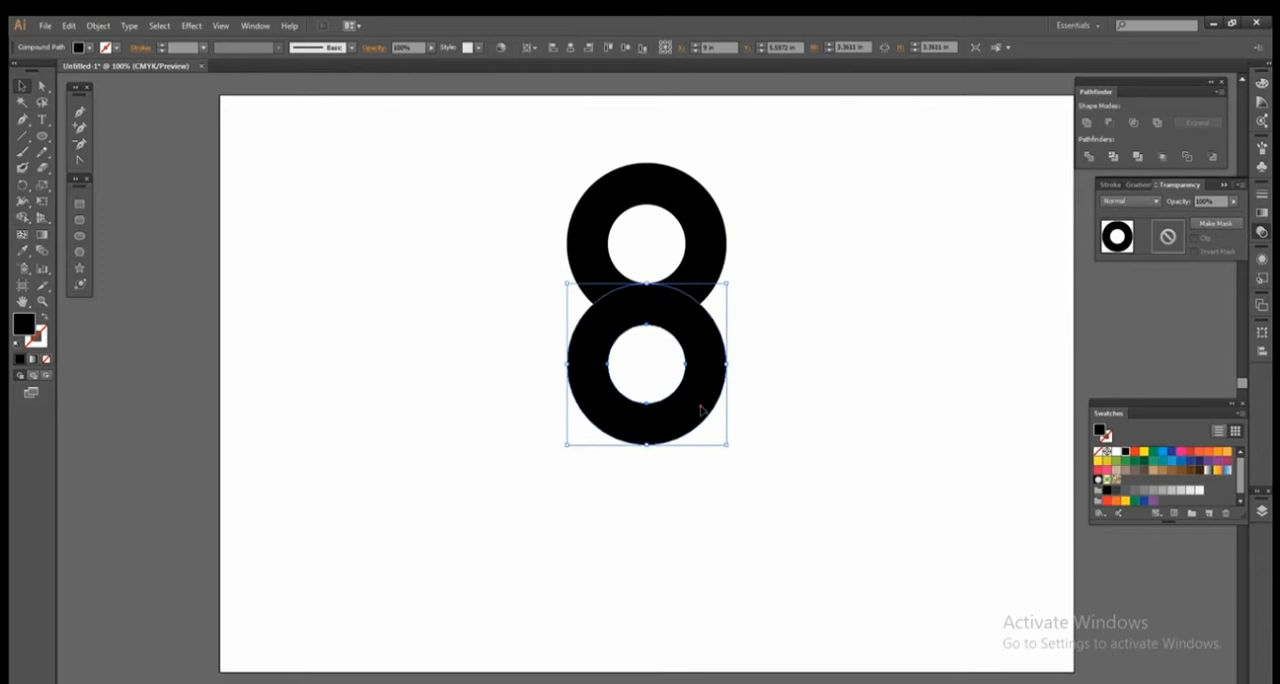
{"action": "left_click", "coordinate": [778, 403]}
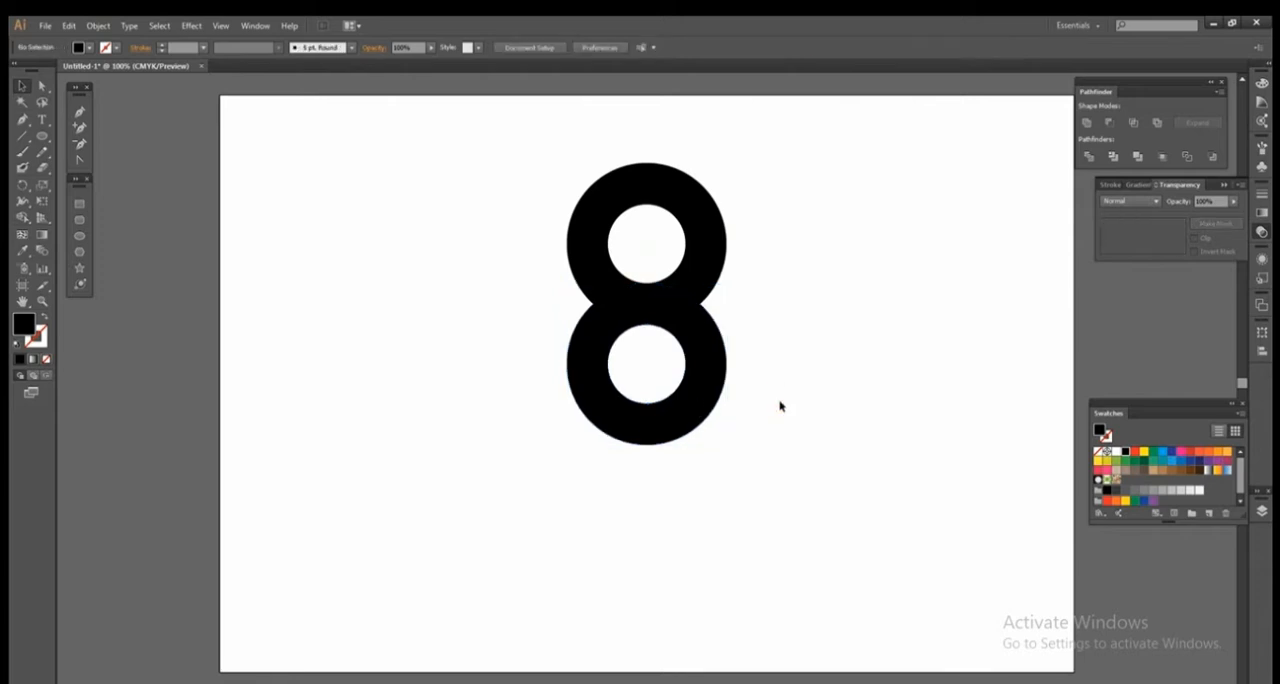
Scale both rings up together to about 5.4 in wide and 9.4 in tall.
{"action": "left_click_drag", "start_coordinate": [502, 167], "coordinate": [791, 549]}
{"action": "left_click_drag", "start_coordinate": [736, 458], "coordinate": [726, 520]}
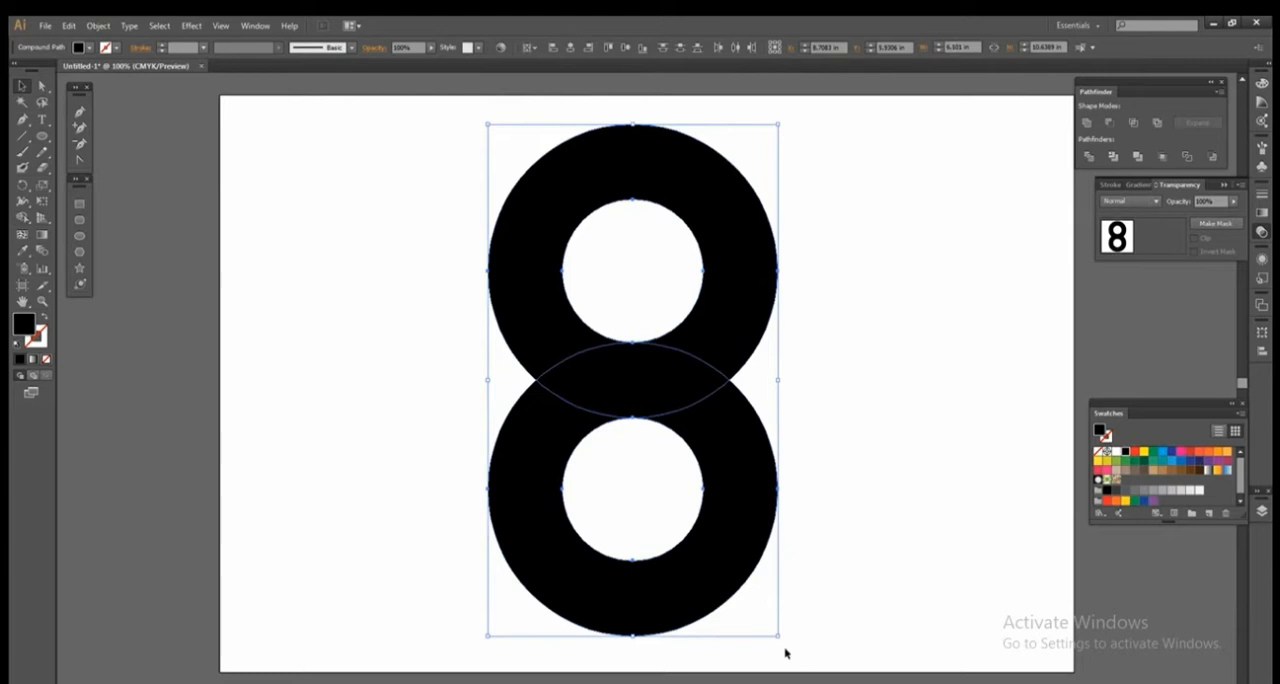
{"action": "left_click_drag", "start_coordinate": [778, 637], "coordinate": [762, 607]}
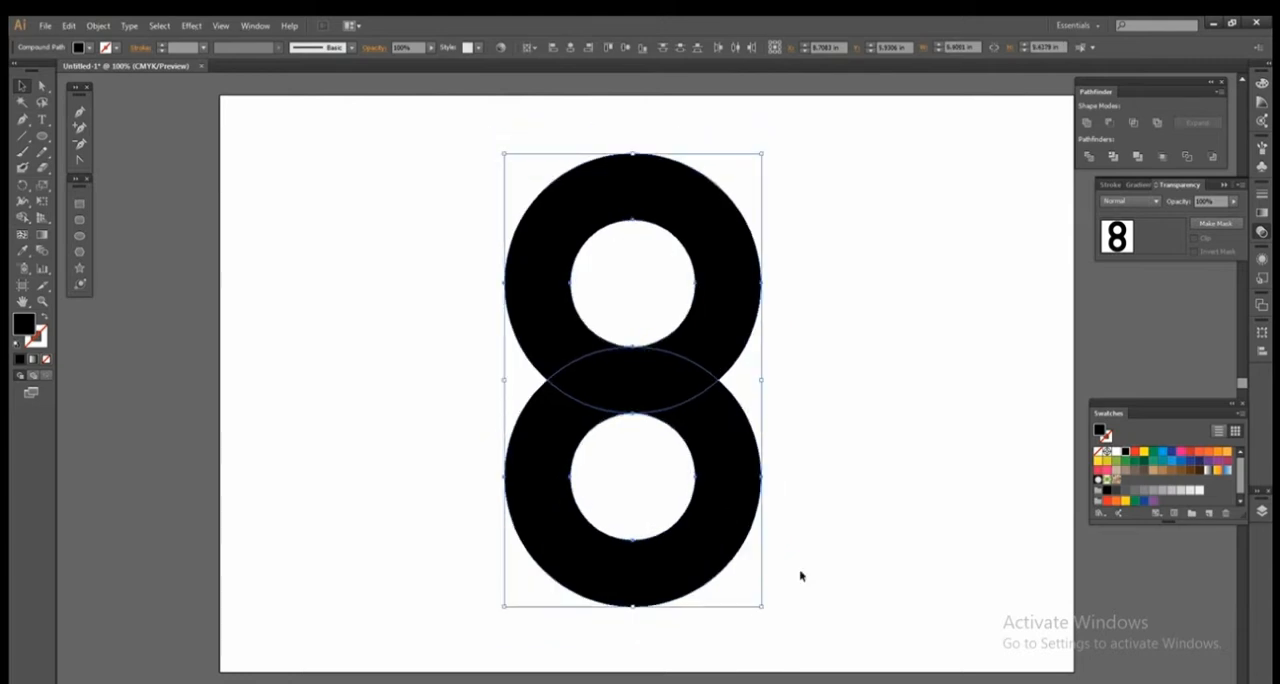
{"action": "left_click", "coordinate": [848, 533]}
Try a medium gray fill with K=60 on both rings.
{"action": "left_click", "coordinate": [620, 438]}
{"action": "left_click", "coordinate": [1118, 453]}
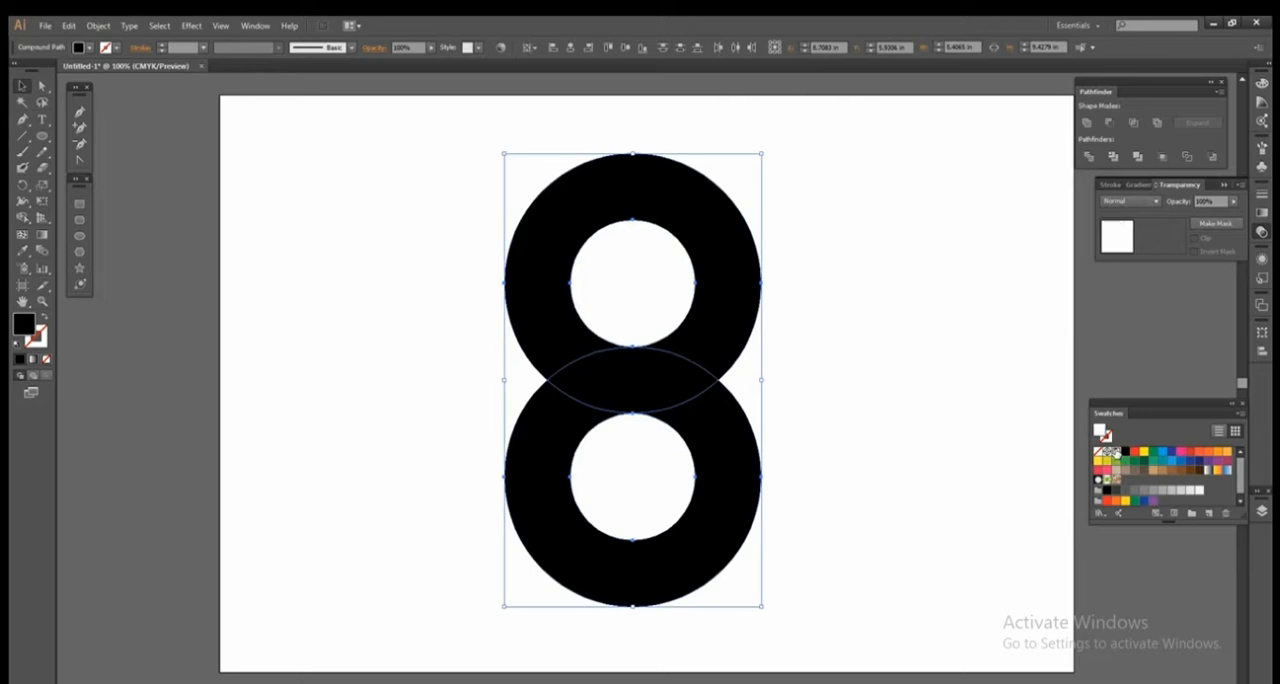
{"action": "left_click", "coordinate": [1136, 490]}
{"action": "left_click", "coordinate": [1143, 490]}
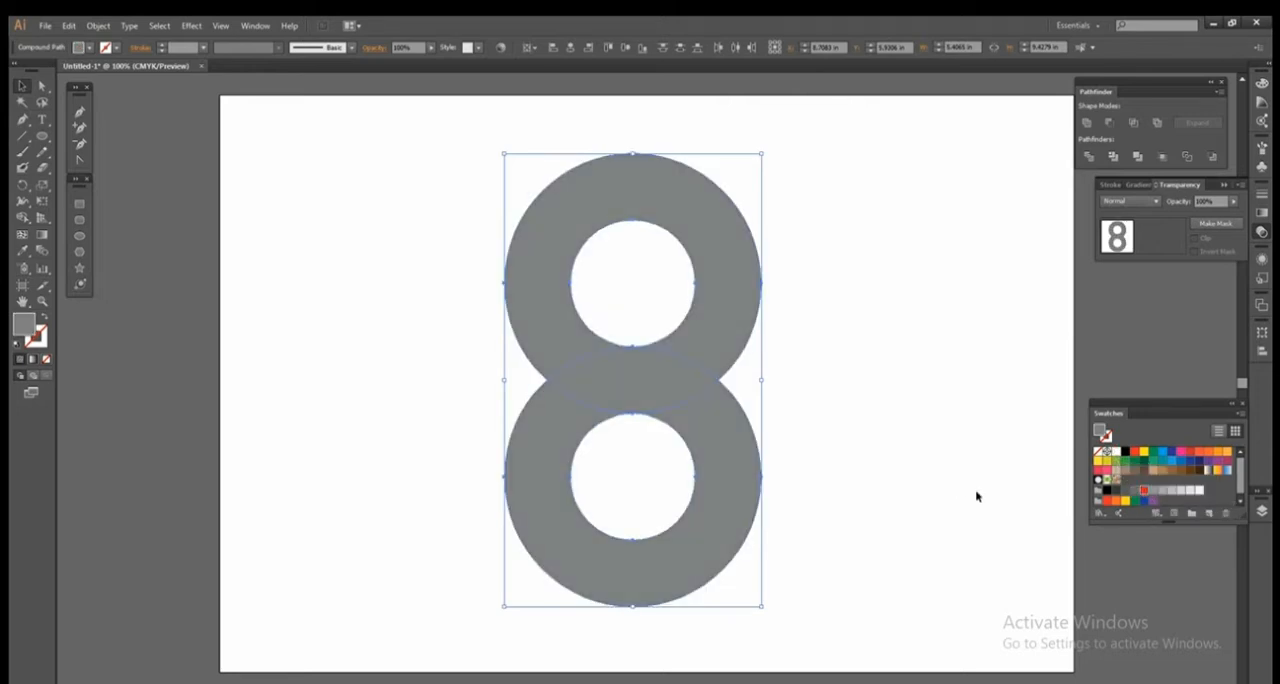
{"action": "left_click", "coordinate": [957, 486]}
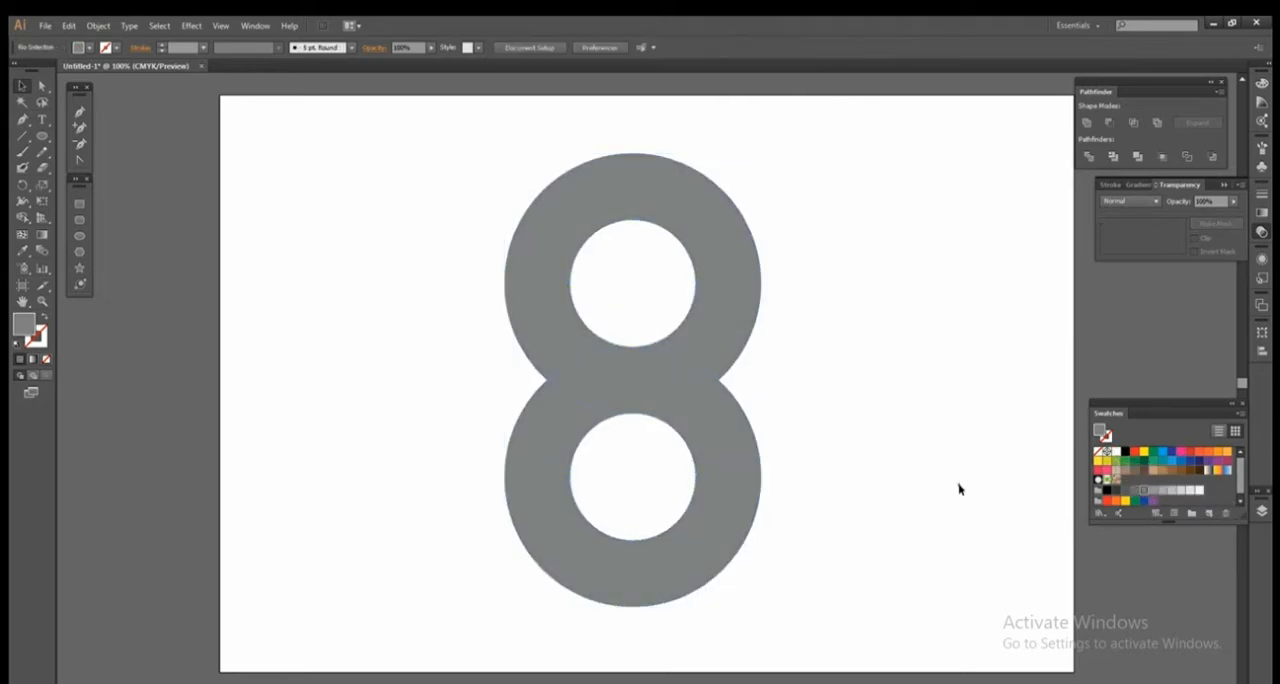
Fill both rings with the light gray swatch C=0 M=0 Y=0 K=30.
{"action": "left_click", "coordinate": [652, 398]}
{"action": "left_click", "coordinate": [891, 422]}
{"action": "left_click", "coordinate": [899, 266]}
{"action": "key", "text": "ctrl+a"}
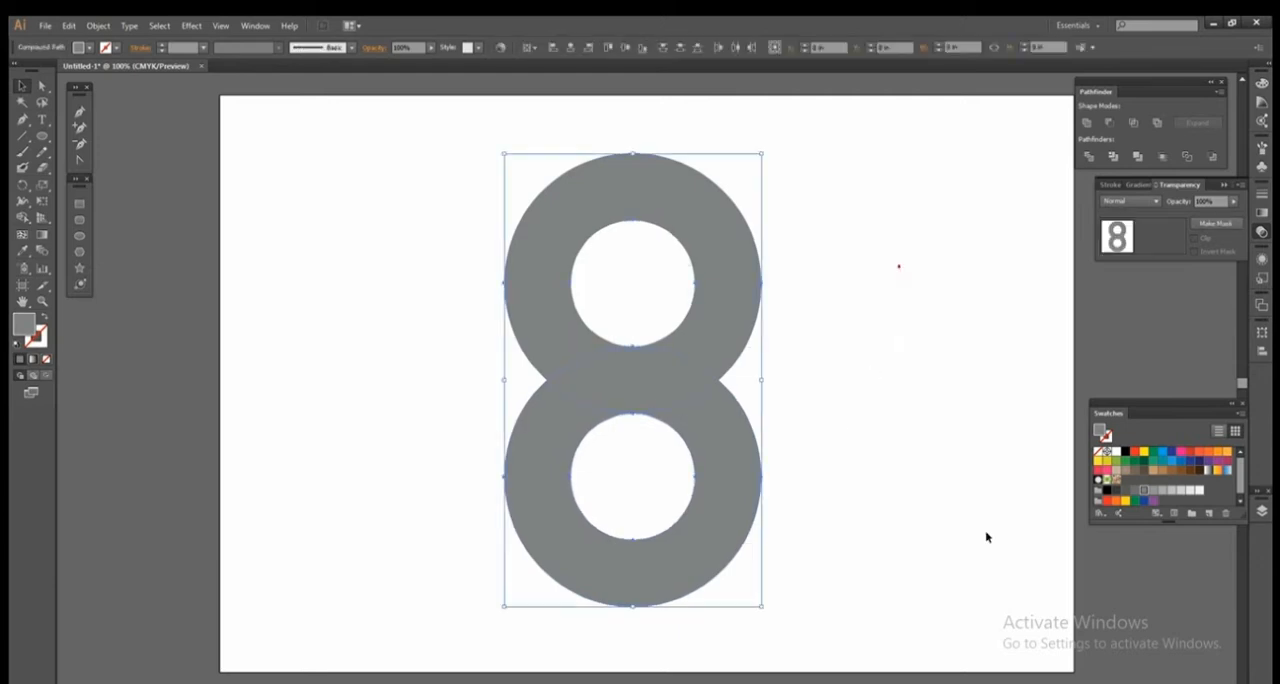
{"action": "left_click", "coordinate": [1170, 490]}
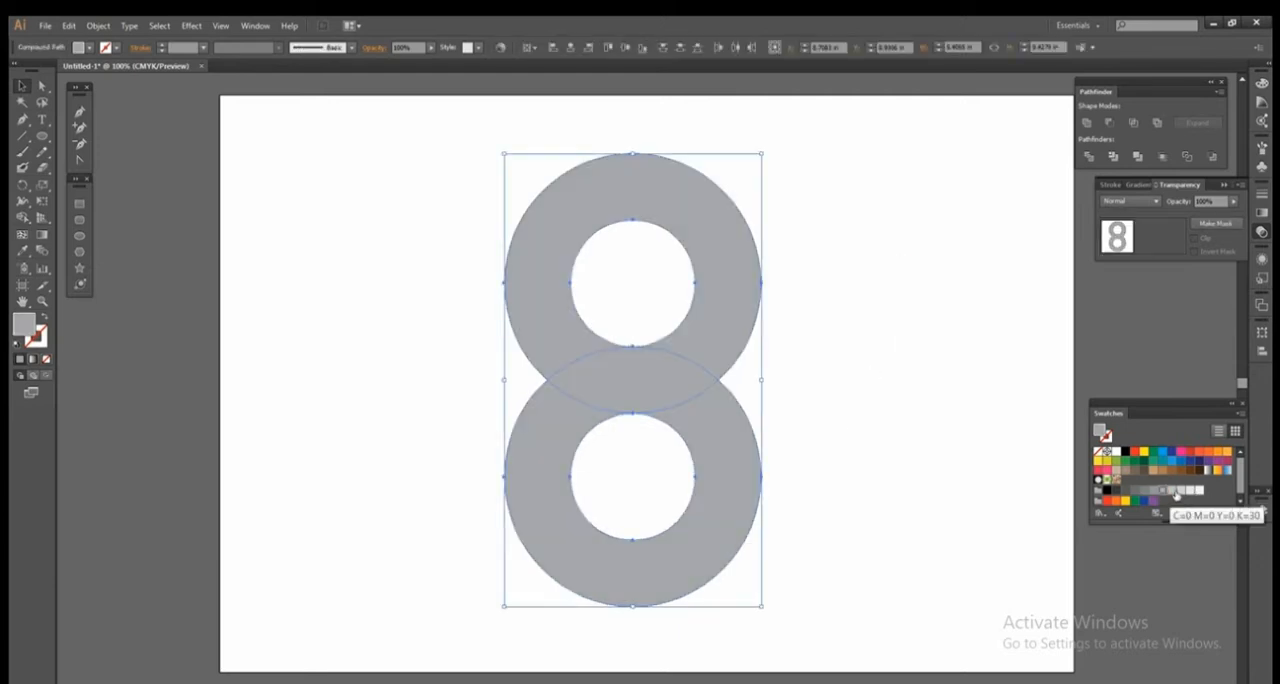
{"action": "left_click", "coordinate": [1178, 491]}
{"action": "left_click", "coordinate": [914, 424]}
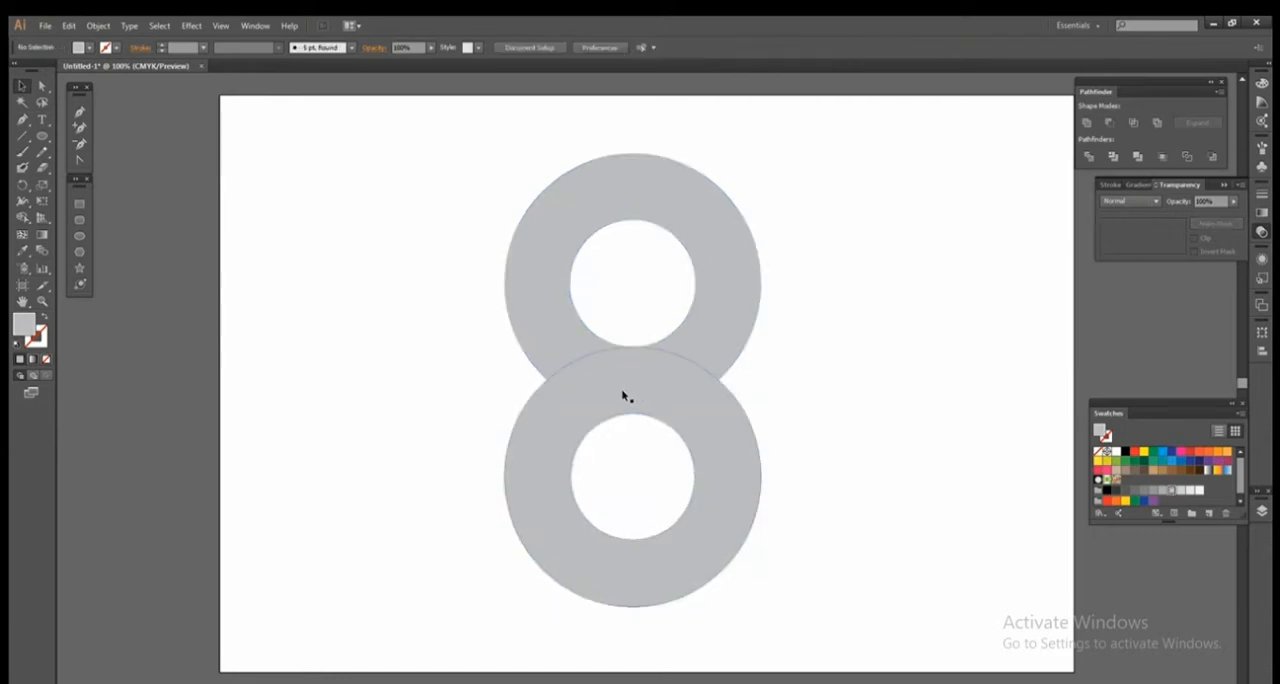
Draw a square about 2.8 in wide from the upper ring's centre down over its lower-right quarter.
{"action": "left_click", "coordinate": [80, 203]}
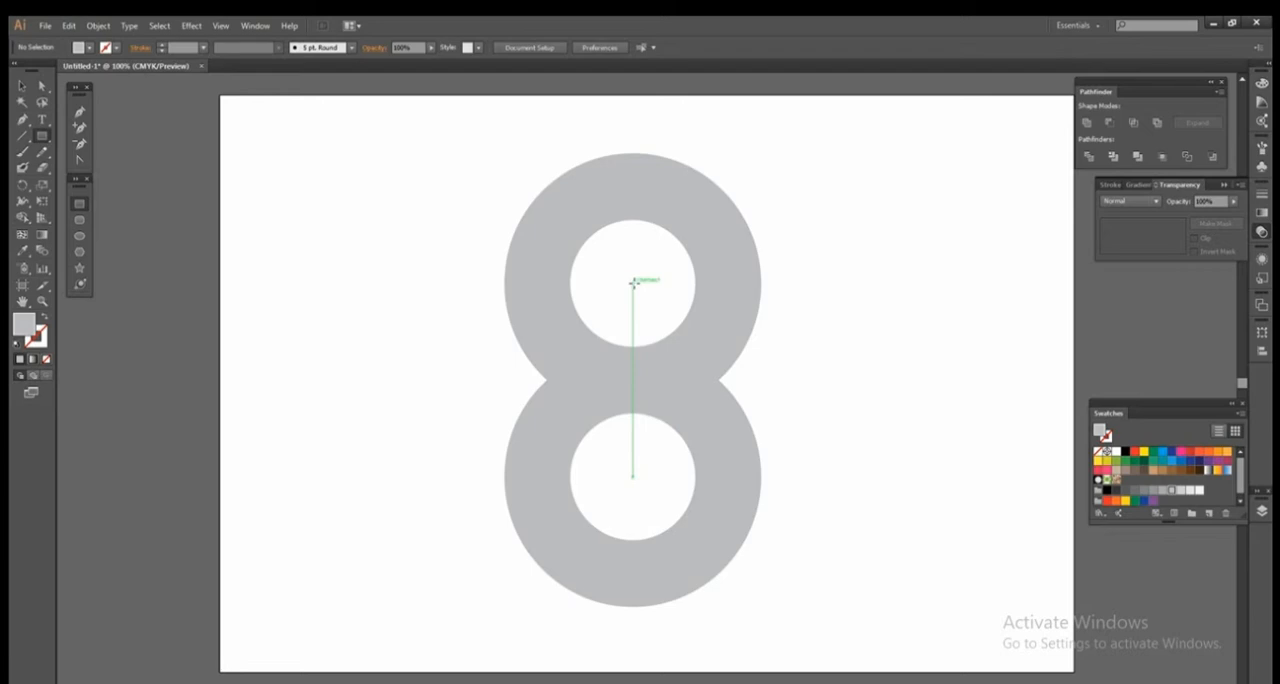
{"action": "left_click_drag", "start_coordinate": [634, 281], "coordinate": [767, 413]}
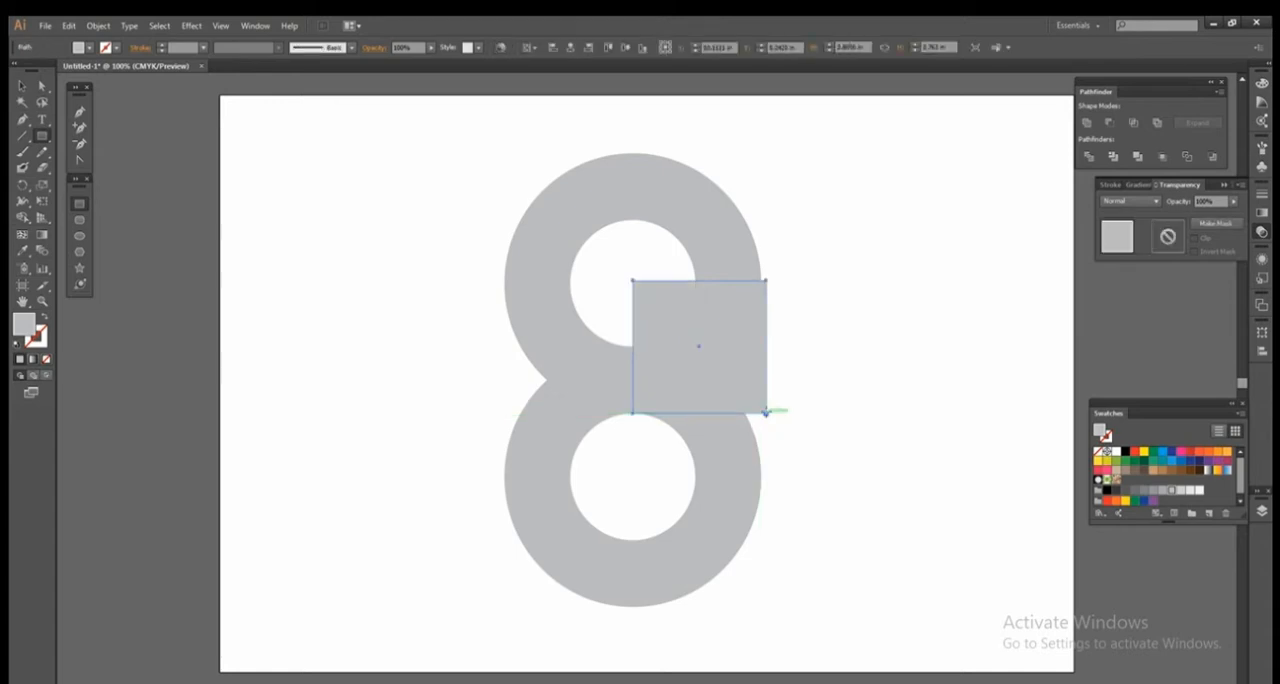
{"action": "left_click", "coordinate": [22, 85]}
{"action": "left_click", "coordinate": [738, 260], "text": "shift"}
{"action": "left_click", "coordinate": [738, 260], "text": "shift"}
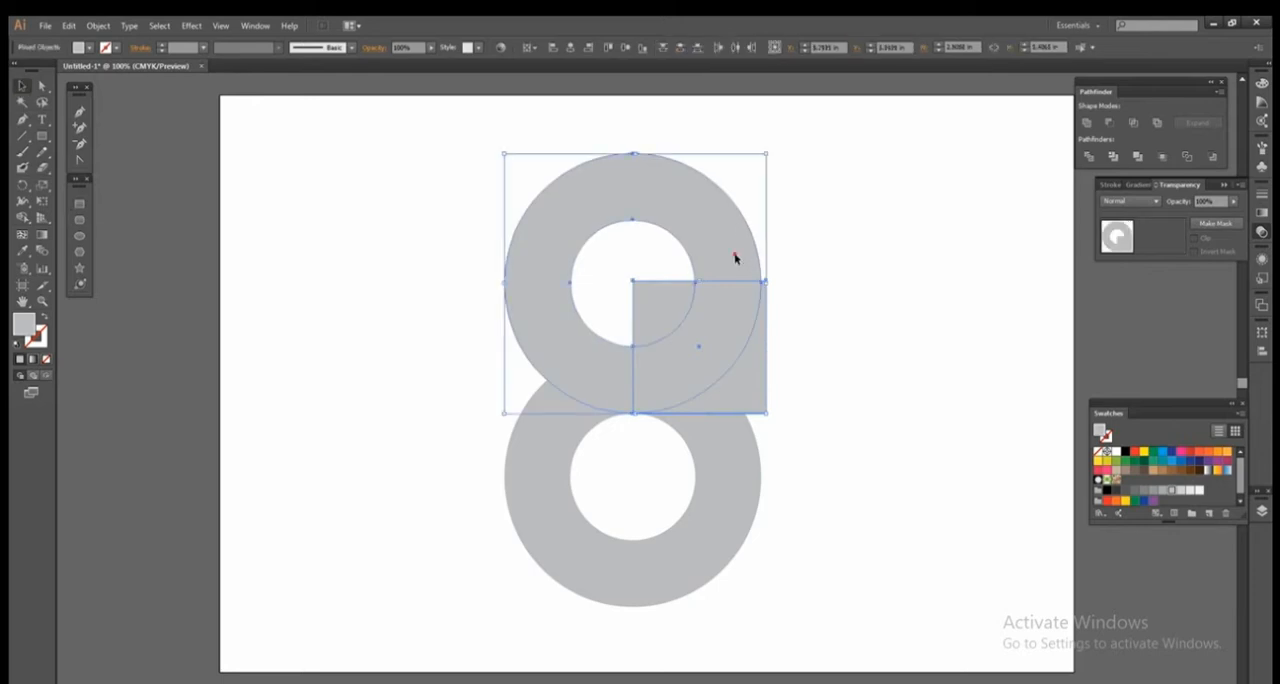
{"action": "left_click", "coordinate": [883, 308]}
Reflect a copy of the square across the vertical axis through its lower-left corner, using the Reflect tool.
{"action": "left_click", "coordinate": [726, 386]}
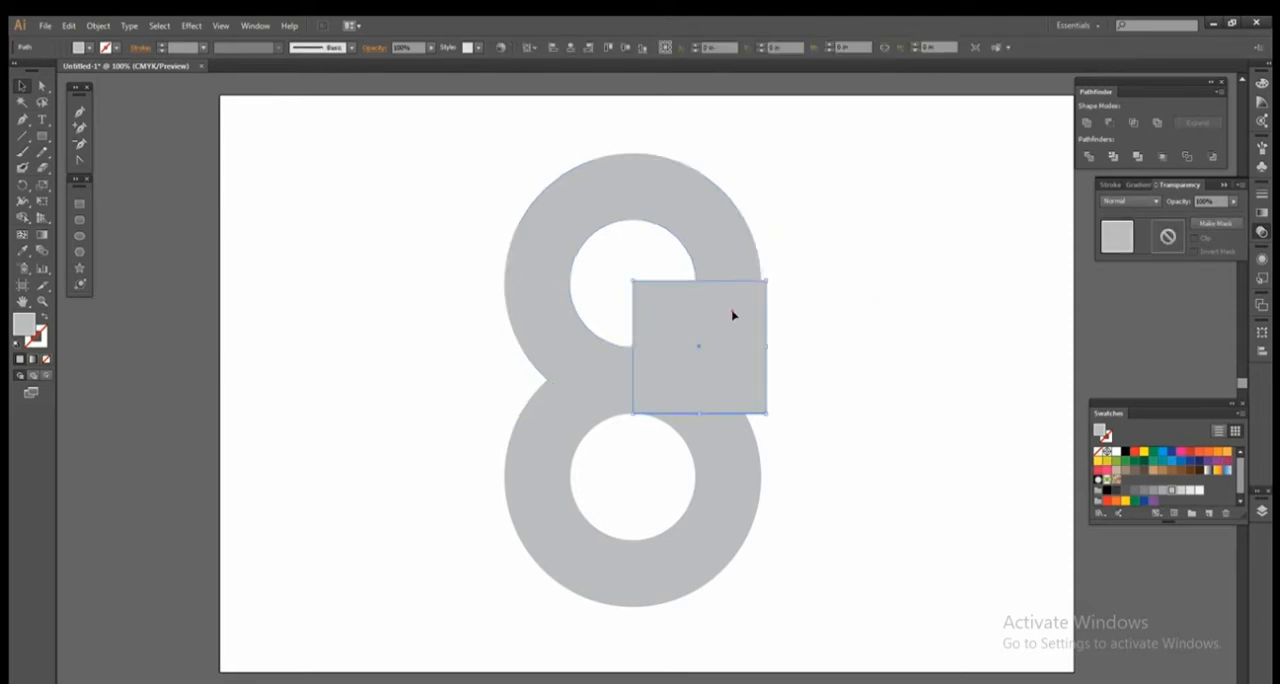
{"action": "left_click", "coordinate": [691, 337]}
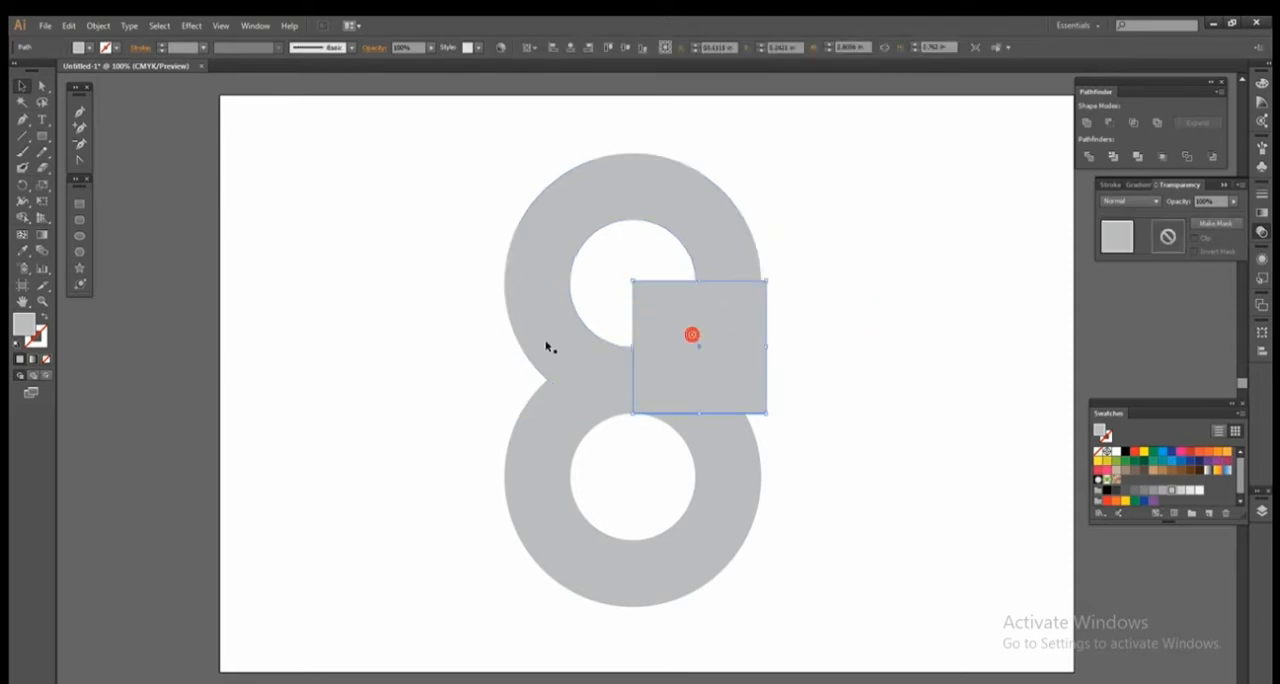
{"action": "left_click", "coordinate": [18, 190]}
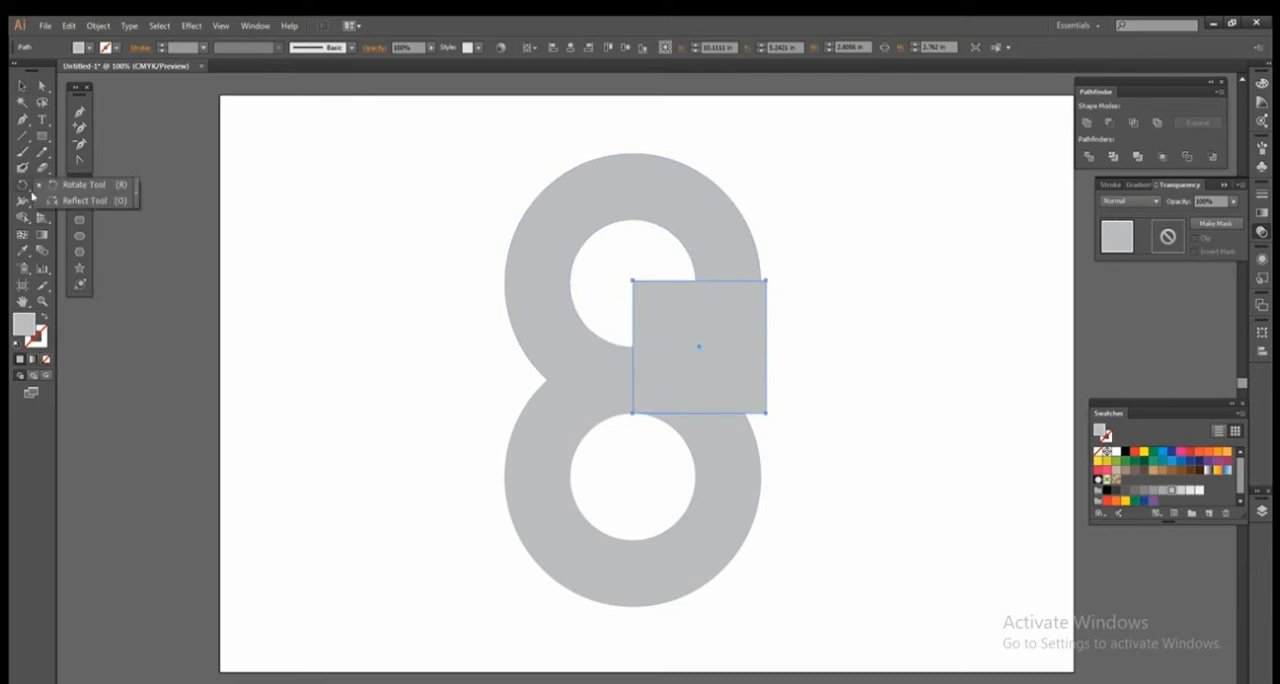
{"action": "left_click", "coordinate": [70, 185]}
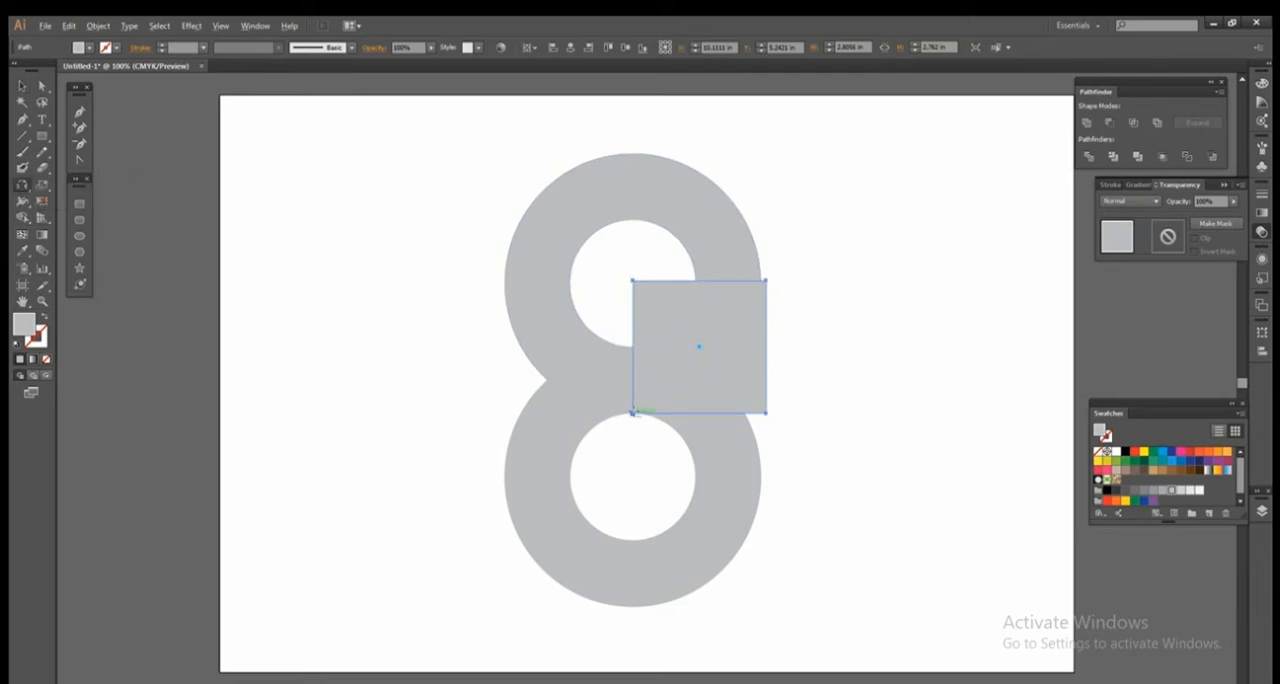
{"action": "left_click", "coordinate": [633, 414], "text": "alt"}
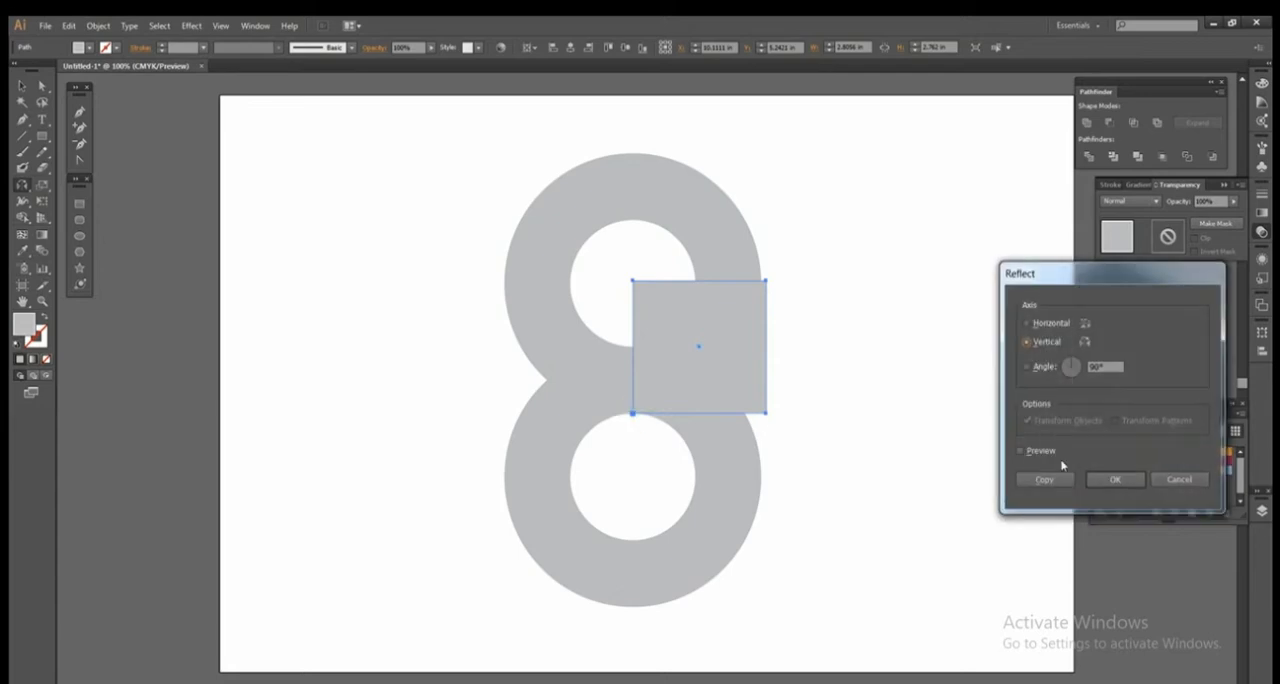
{"action": "left_click", "coordinate": [1022, 451]}
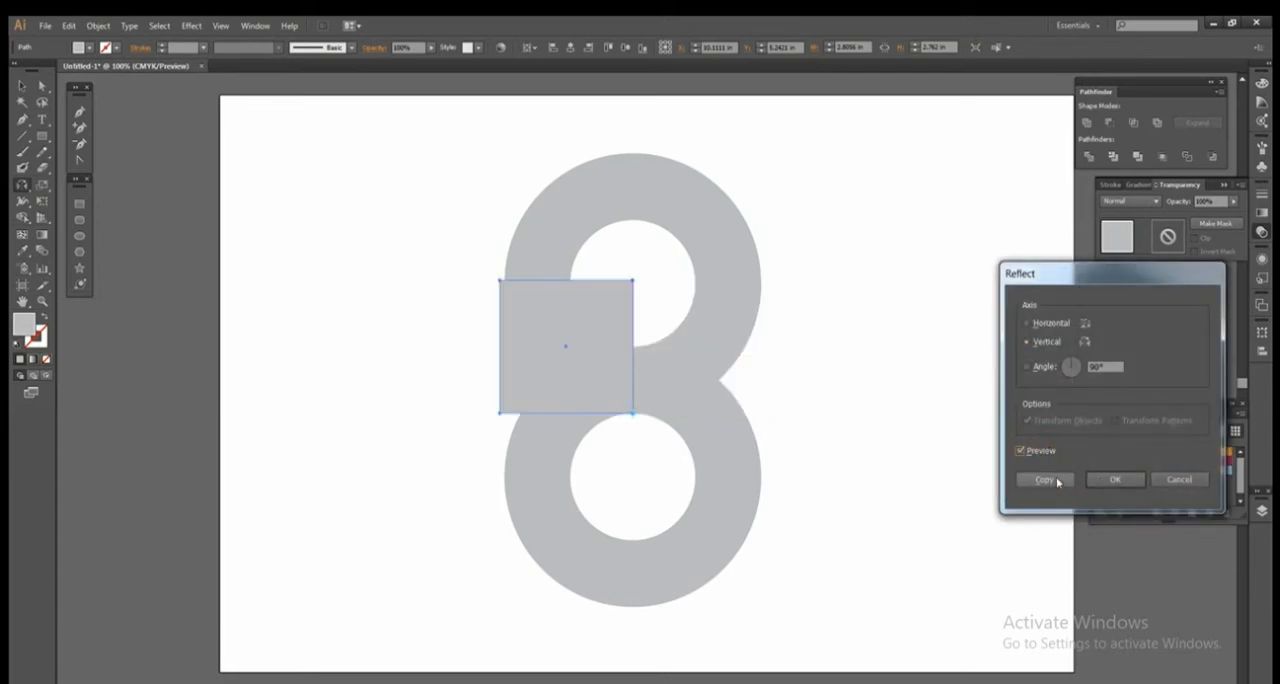
{"action": "left_click", "coordinate": [1044, 479]}
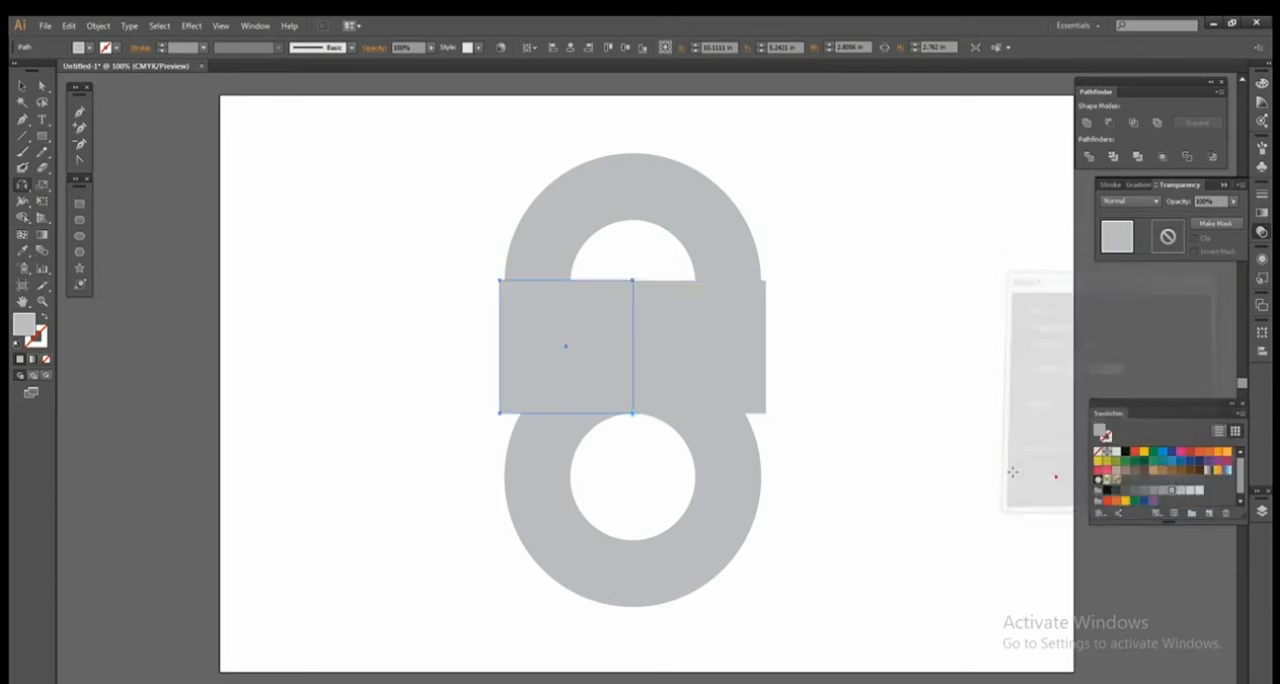
Reflect the copied square across the horizontal axis through its lower-right corner.
{"action": "left_click", "coordinate": [633, 413], "text": "alt"}
{"action": "left_click", "coordinate": [1052, 323]}
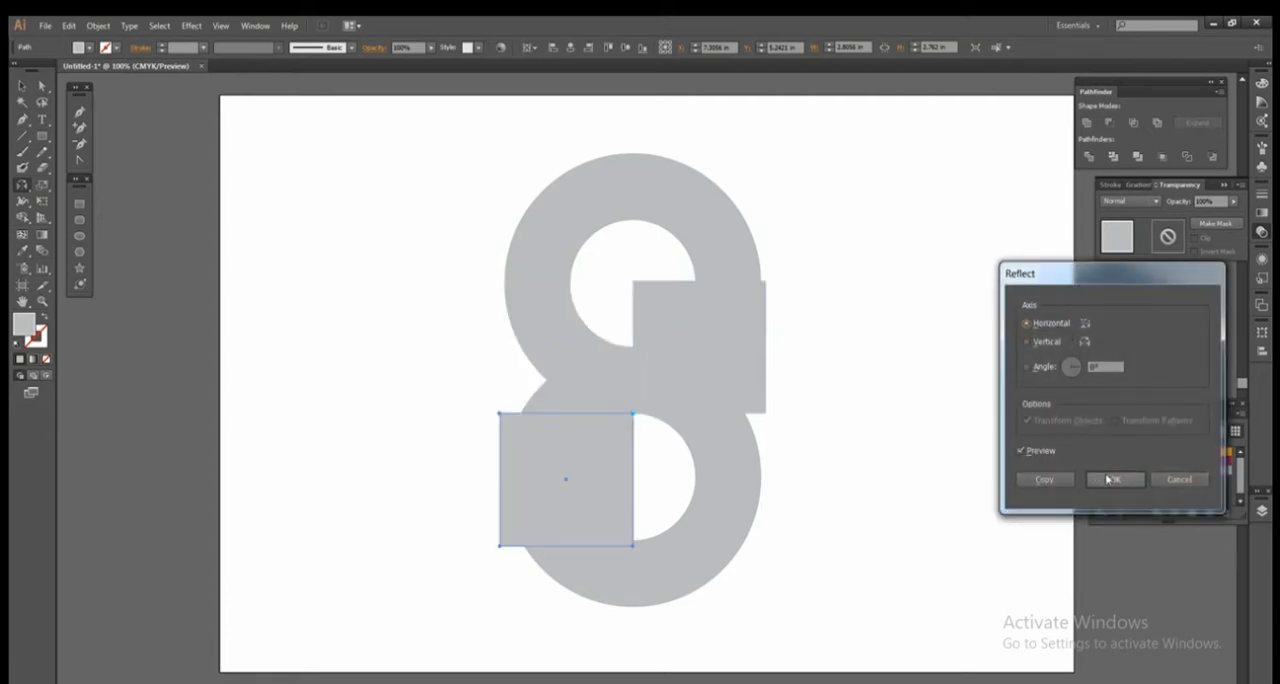
{"action": "left_click", "coordinate": [1108, 479]}
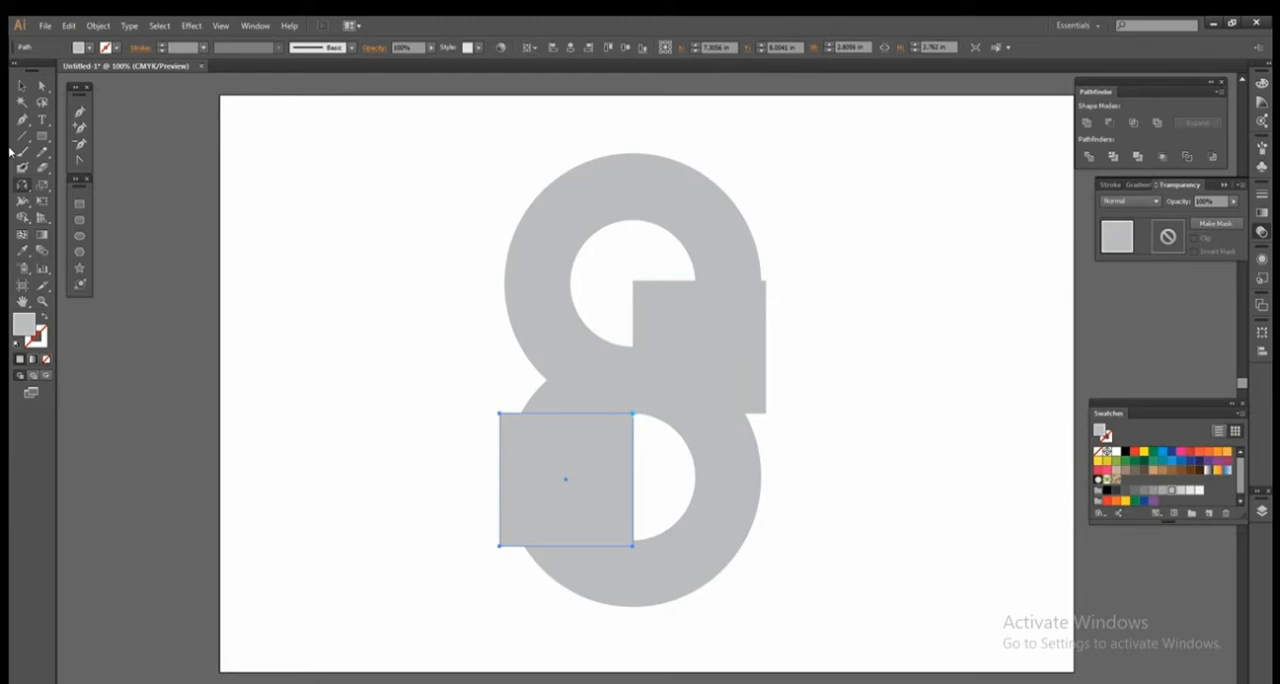
Move the reflected square straight up so its lower edge lines up with the lower ring's centre.
{"action": "left_click", "coordinate": [21, 86]}
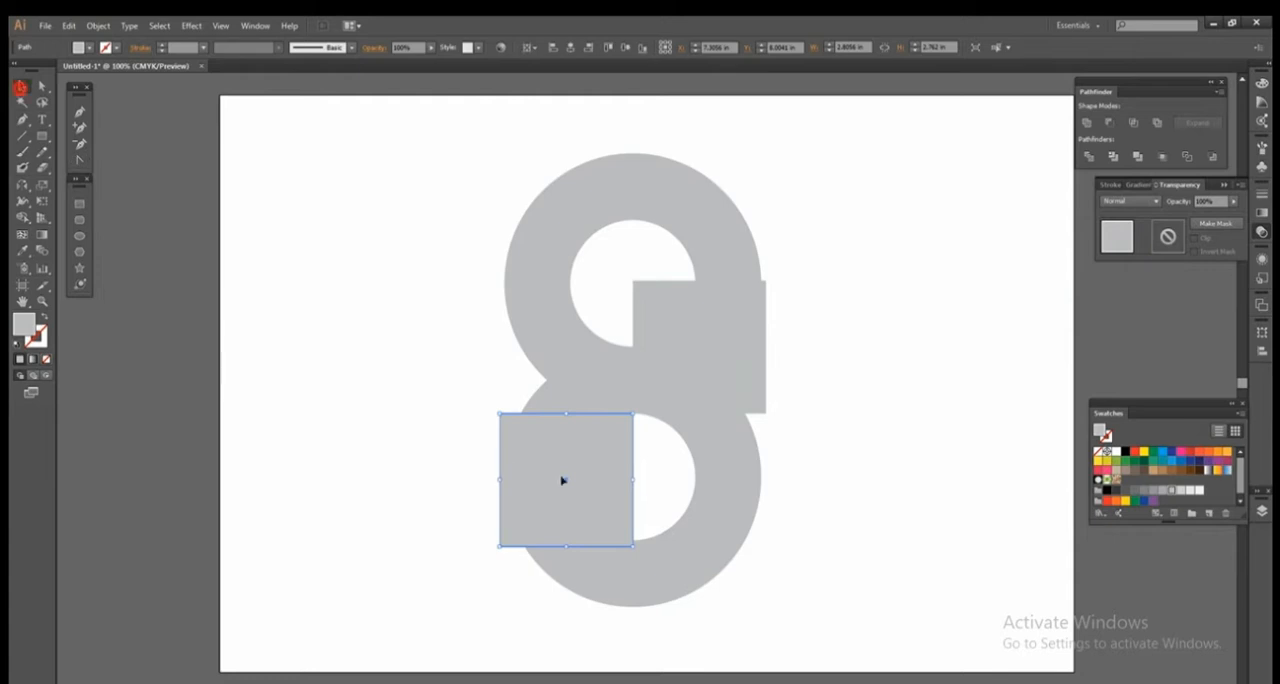
{"action": "left_click_drag", "start_coordinate": [566, 480], "coordinate": [565, 412]}
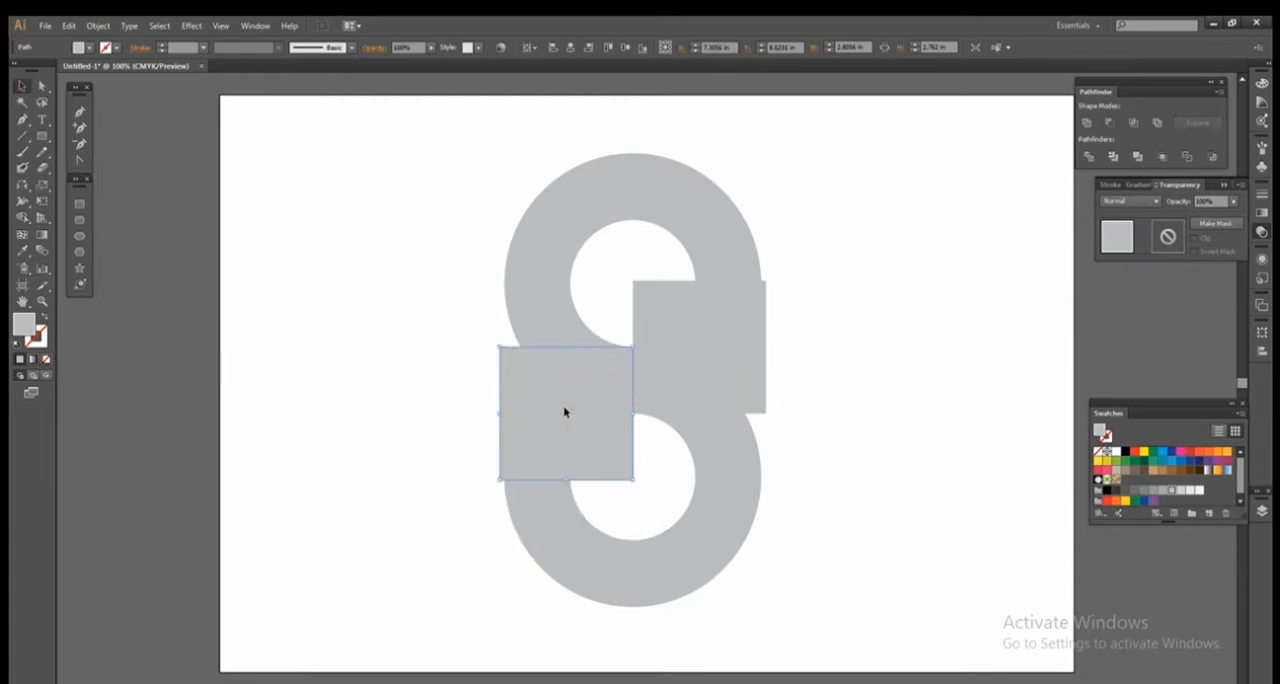
{"action": "left_click", "coordinate": [913, 418]}
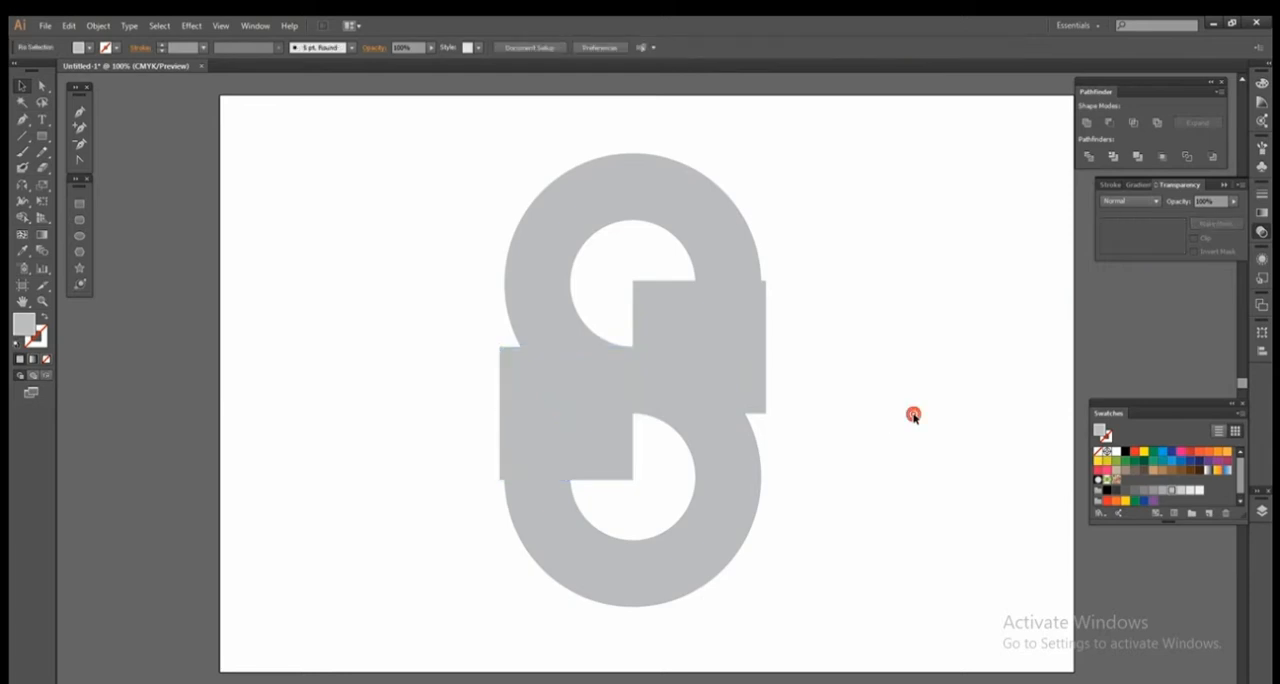
{"action": "left_click", "coordinate": [757, 364]}
{"action": "left_click", "coordinate": [601, 431], "text": "shift"}
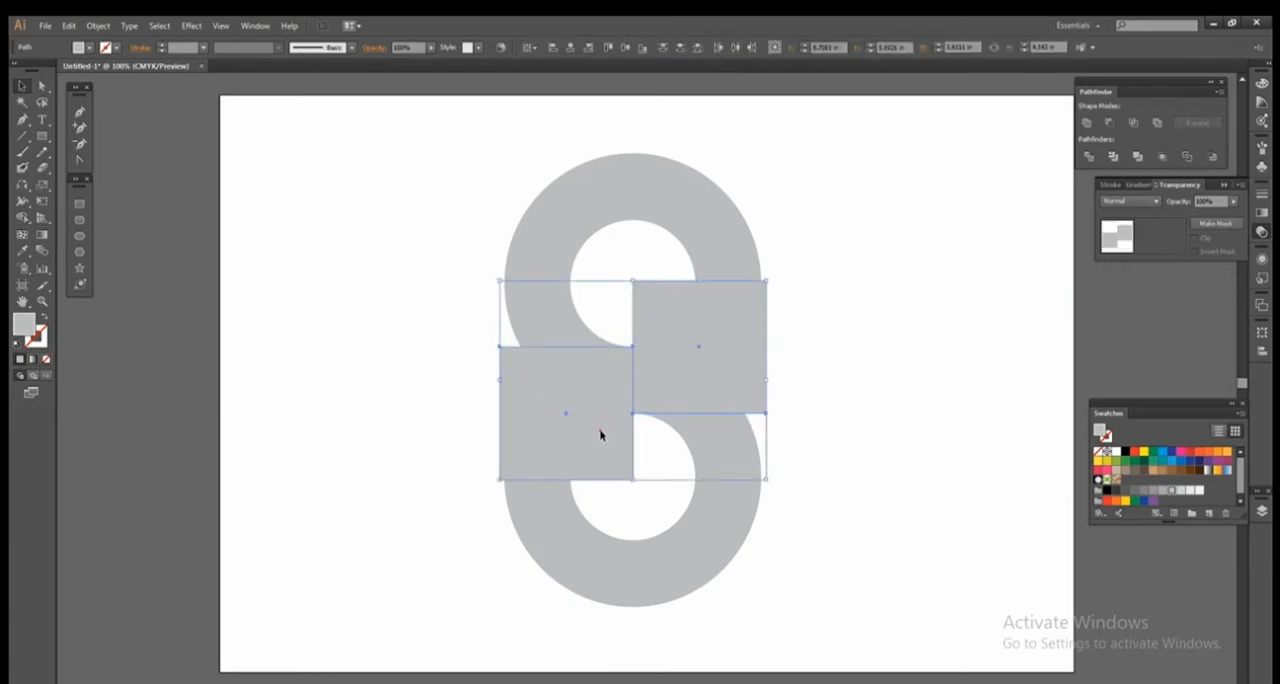
{"action": "left_click", "coordinate": [921, 361]}
Subtract the upper square from the upper ring to cut away its lower-right quarter.
{"action": "left_click", "coordinate": [706, 362]}
{"action": "left_click", "coordinate": [726, 246], "text": "shift"}
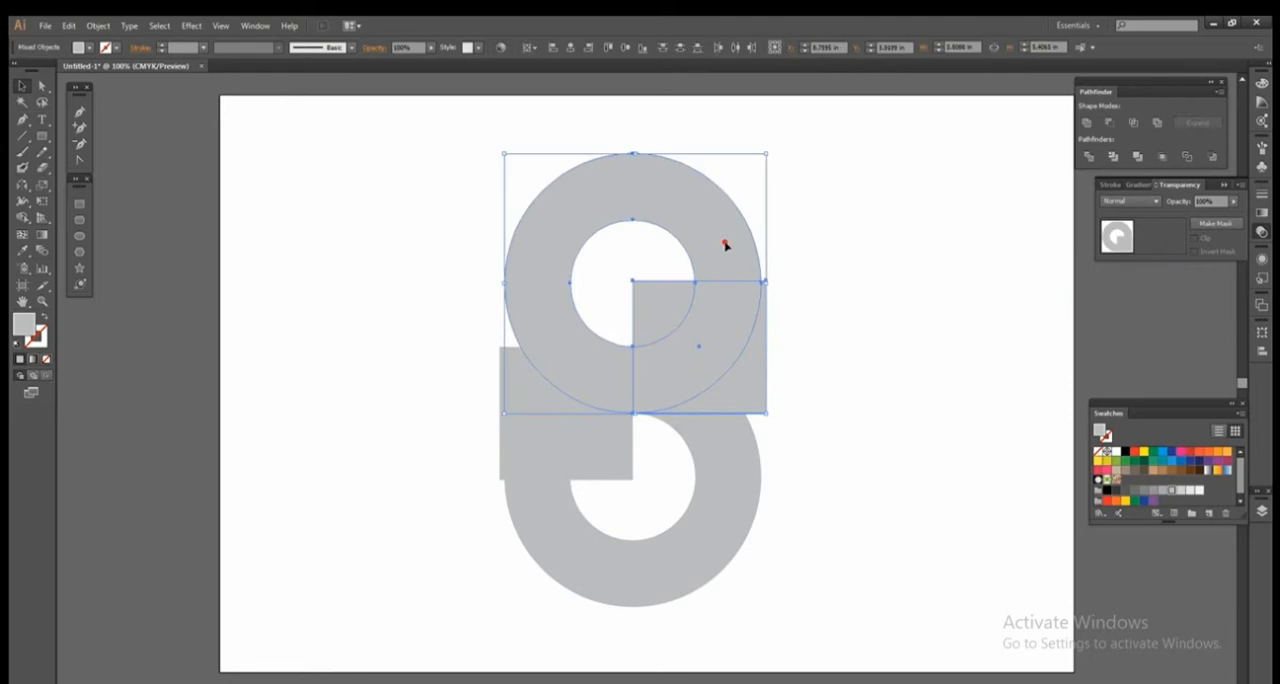
{"action": "left_click", "coordinate": [1108, 122]}
{"action": "left_click", "coordinate": [963, 328]}
Subtract the remaining square from the lower ring to remove its upper-left quarter.
{"action": "left_click", "coordinate": [578, 412]}
{"action": "left_click", "coordinate": [709, 420], "text": "shift"}
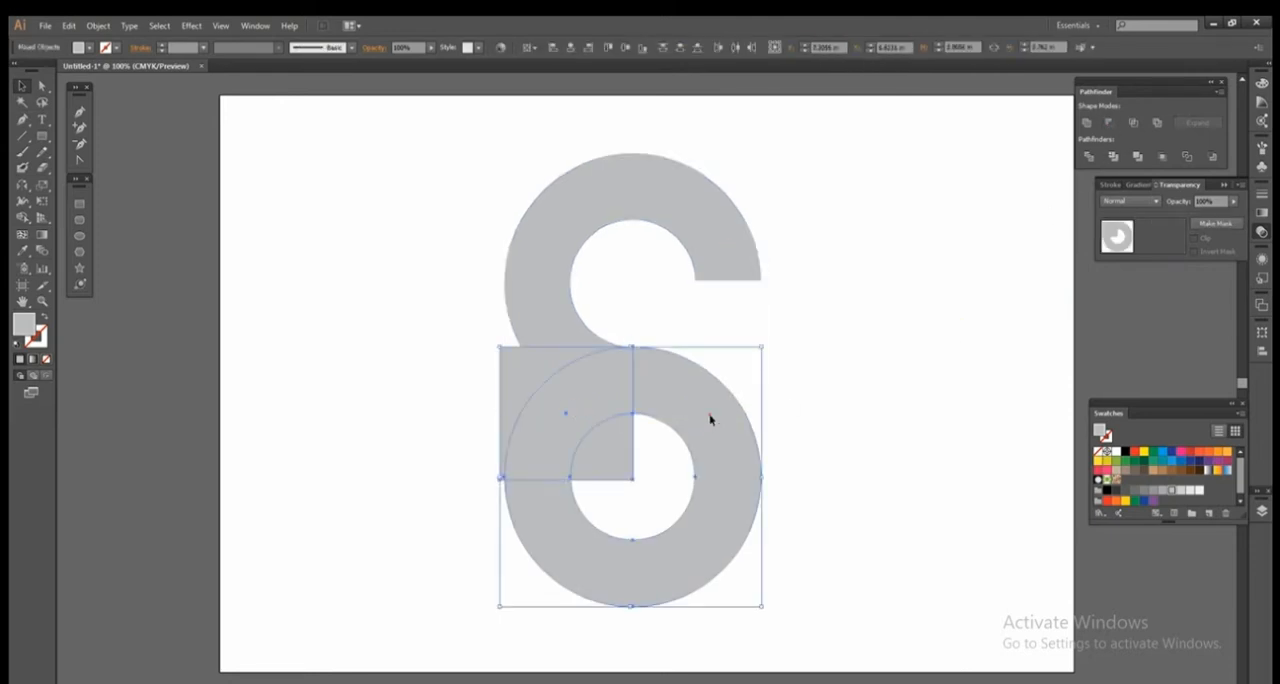
{"action": "left_click", "coordinate": [1108, 122]}
{"action": "left_click", "coordinate": [949, 243]}
Unite the two cut rings into a single S-shaped path.
{"action": "left_click_drag", "start_coordinate": [889, 317], "coordinate": [681, 505]}
{"action": "left_click", "coordinate": [834, 442]}
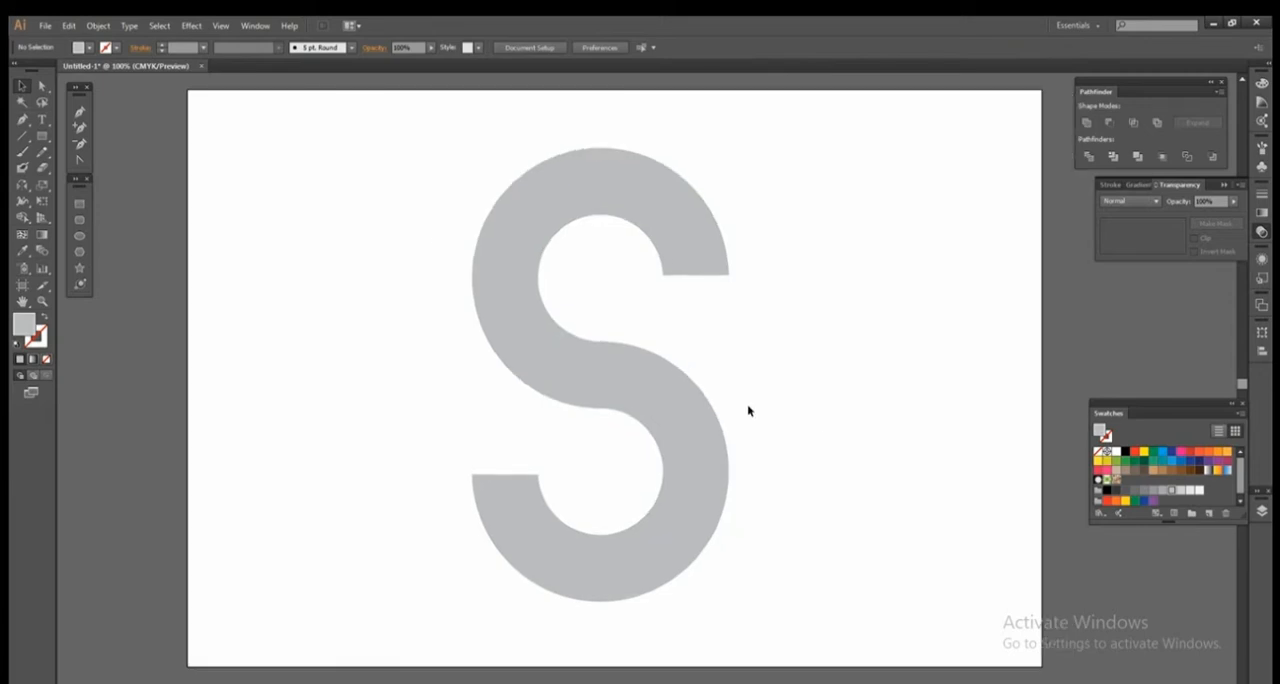
{"action": "left_click_drag", "start_coordinate": [429, 209], "coordinate": [791, 572]}
{"action": "left_click", "coordinate": [1086, 122]}
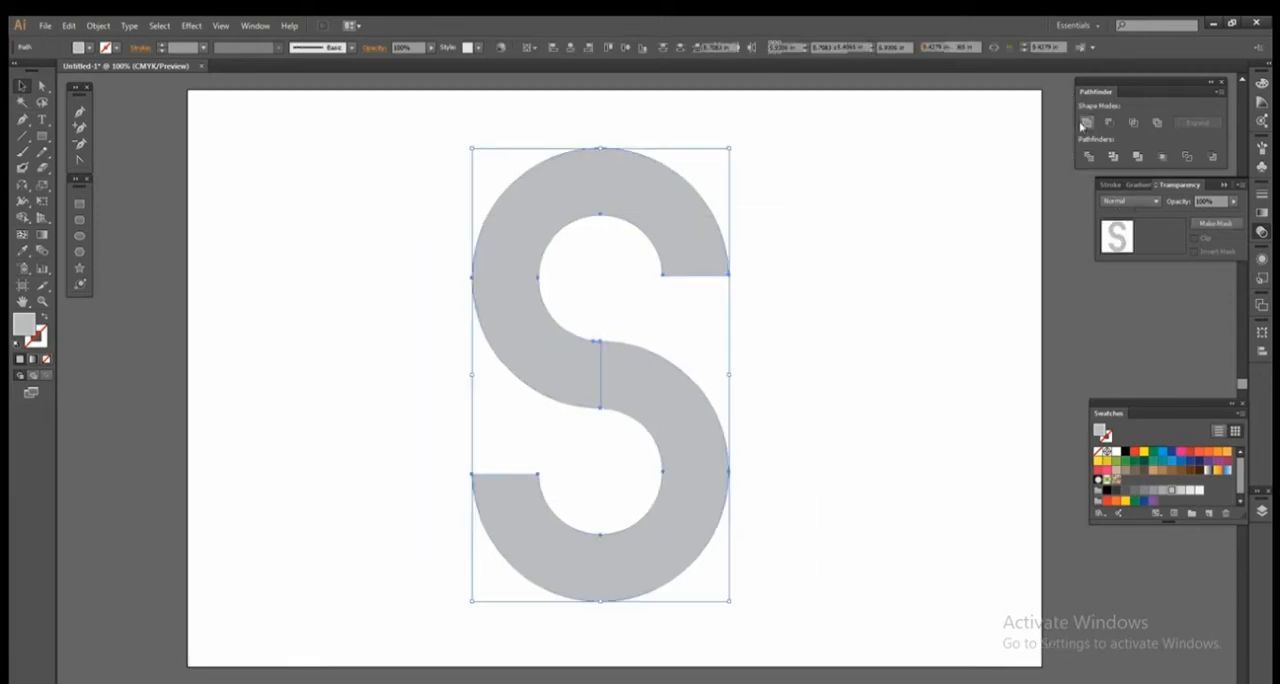
Remove the S shape's fill and give it a black outline.
{"action": "left_click", "coordinate": [89, 48]}
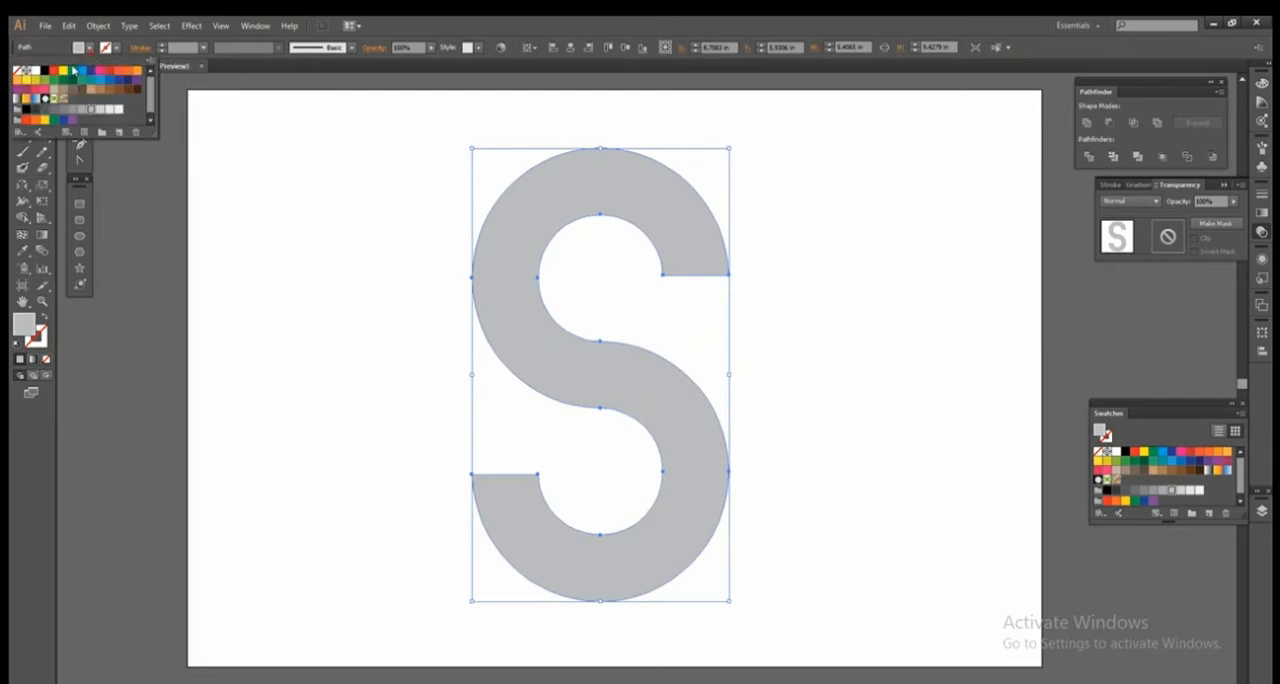
{"action": "left_click", "coordinate": [20, 73]}
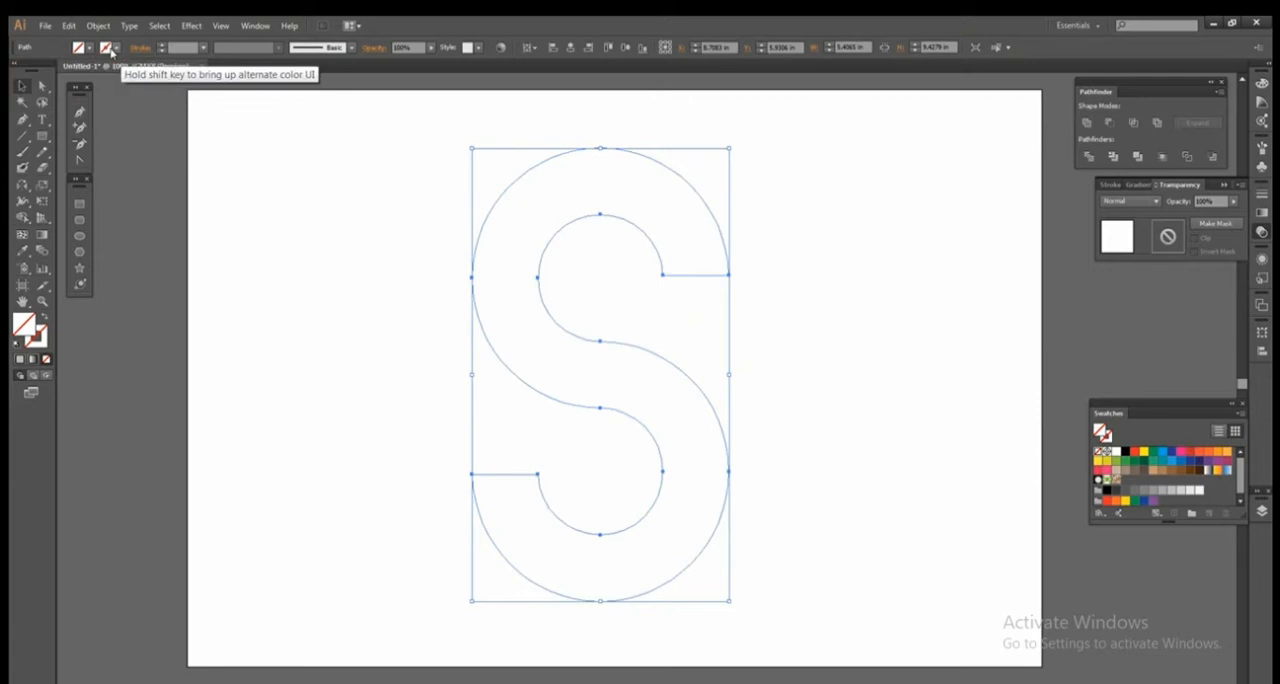
{"action": "left_click", "coordinate": [44, 71]}
{"action": "left_click", "coordinate": [331, 397]}
{"action": "left_click", "coordinate": [333, 397]}
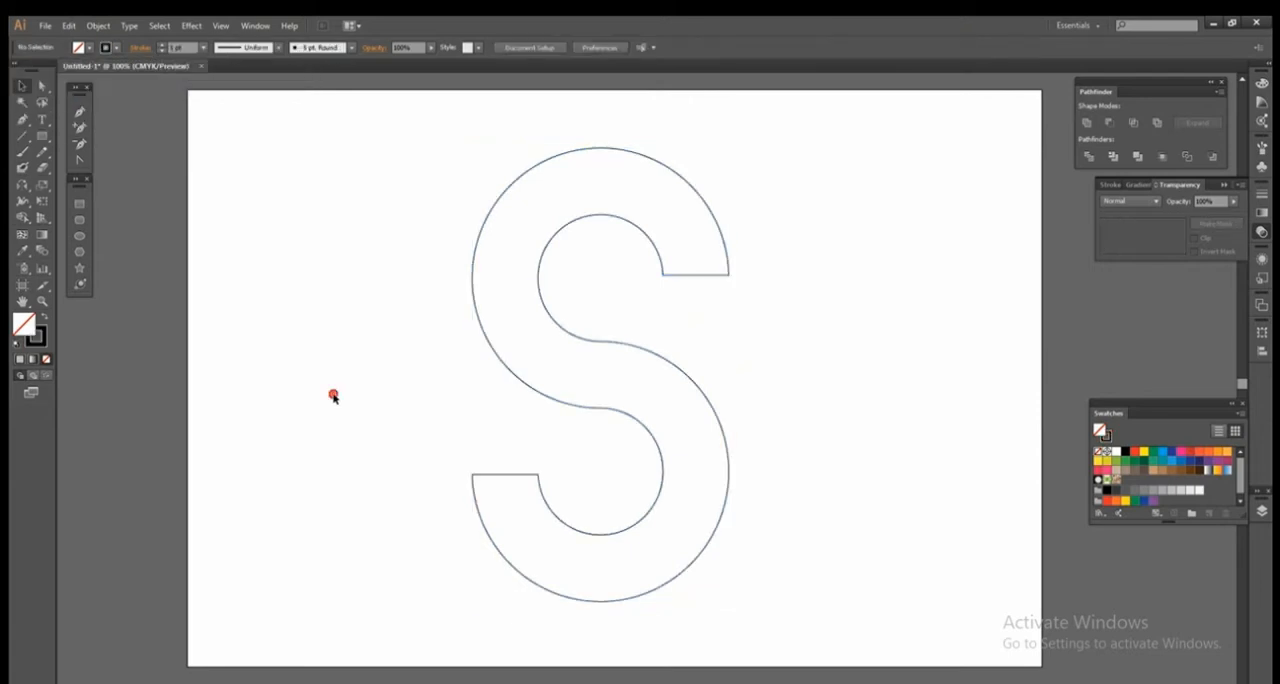
{"action": "left_click", "coordinate": [587, 534]}
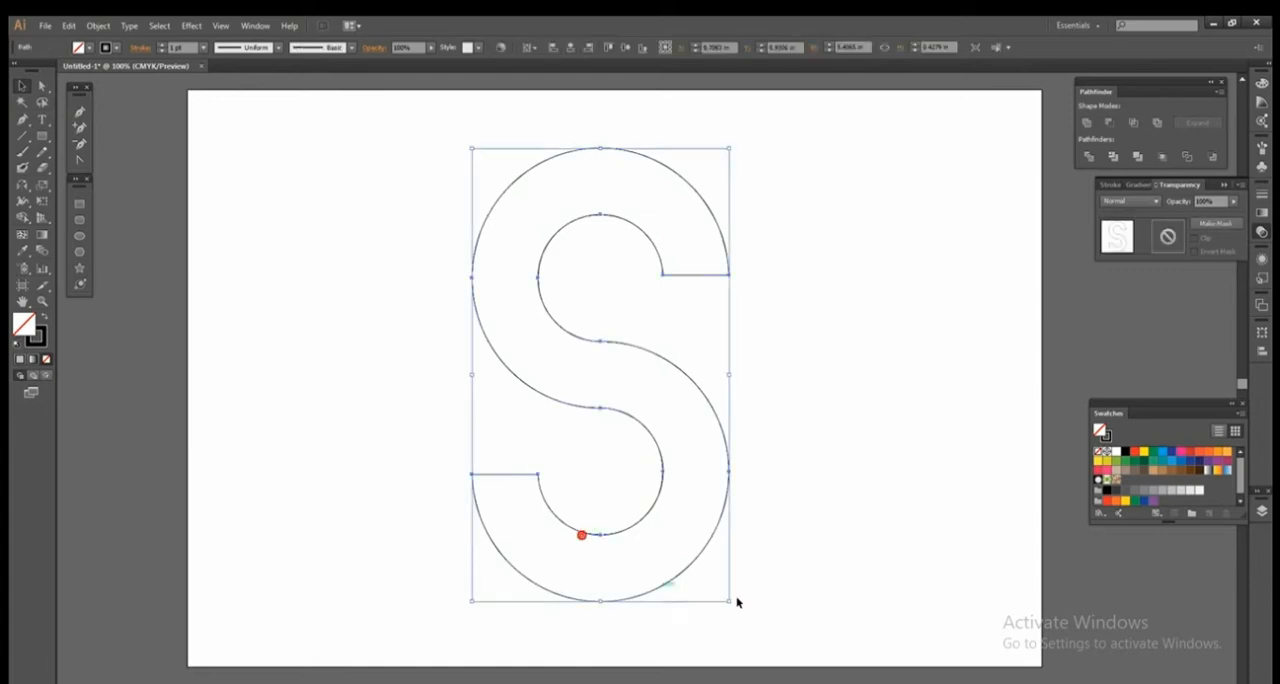
{"action": "left_click", "coordinate": [806, 585]}
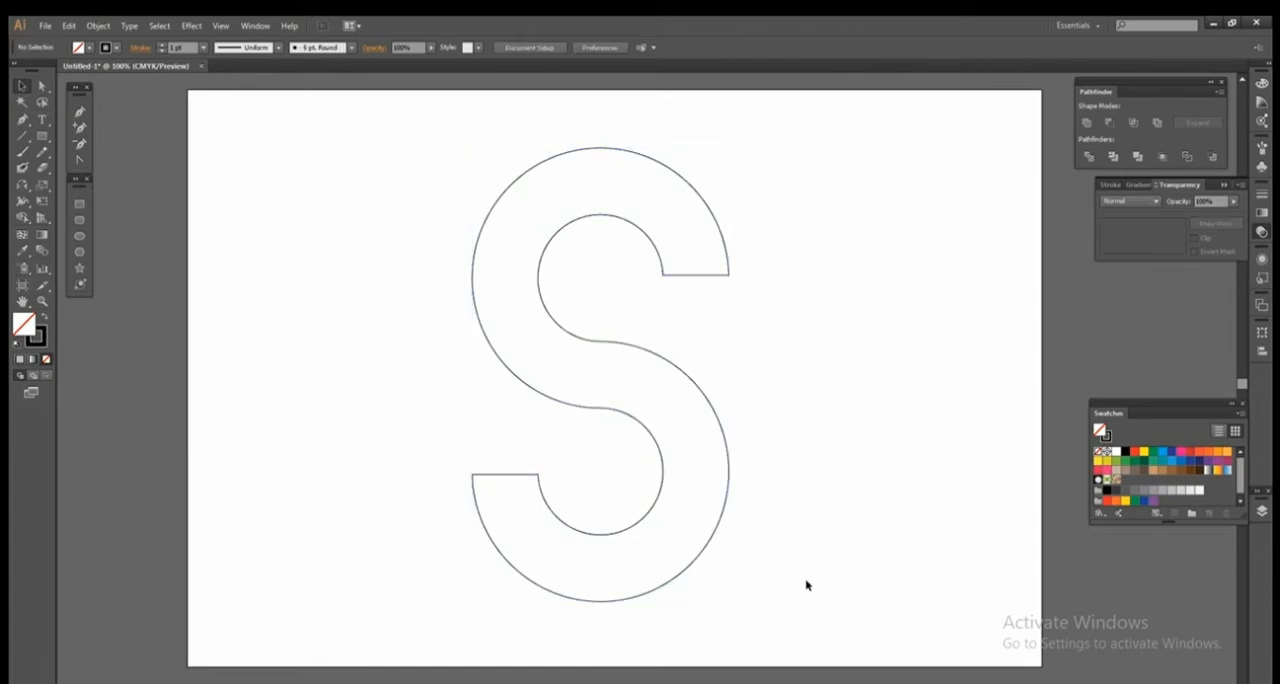
Reflect a copy of the S outline across the horizontal axis, keeping it exactly over the original.
{"action": "right_click", "coordinate": [645, 422]}
{"action": "mouse_move", "coordinate": [778, 620]}
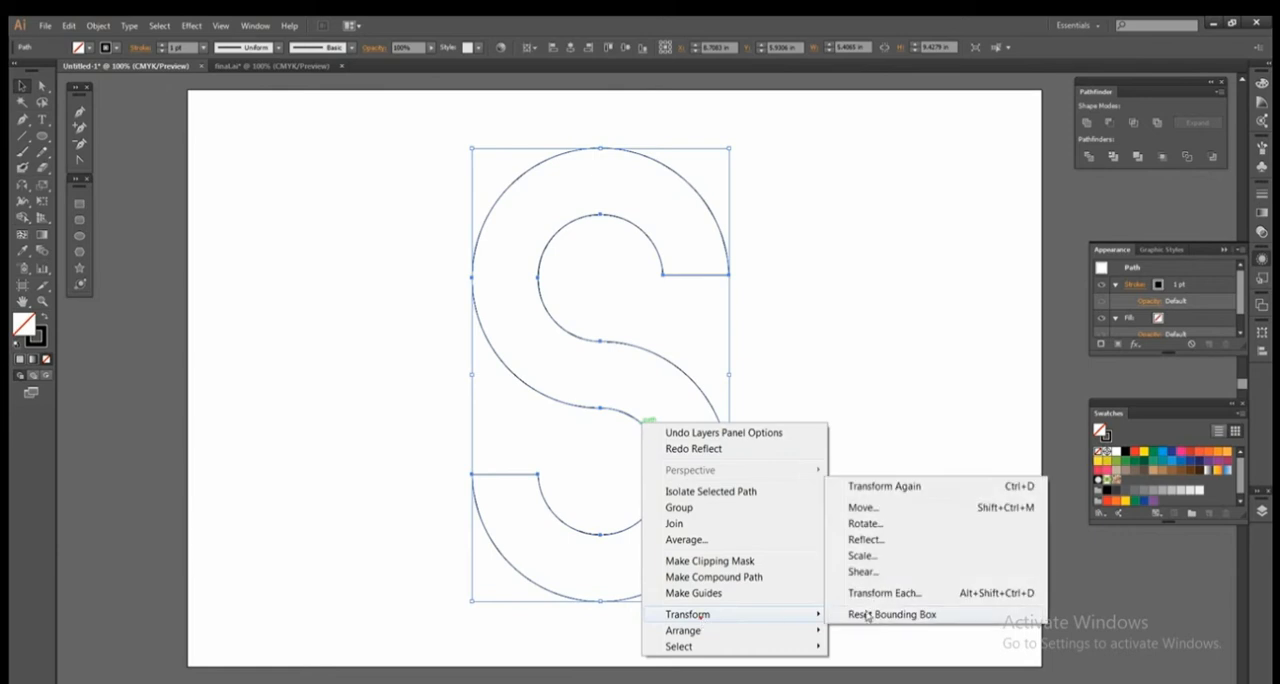
{"action": "left_click", "coordinate": [878, 539]}
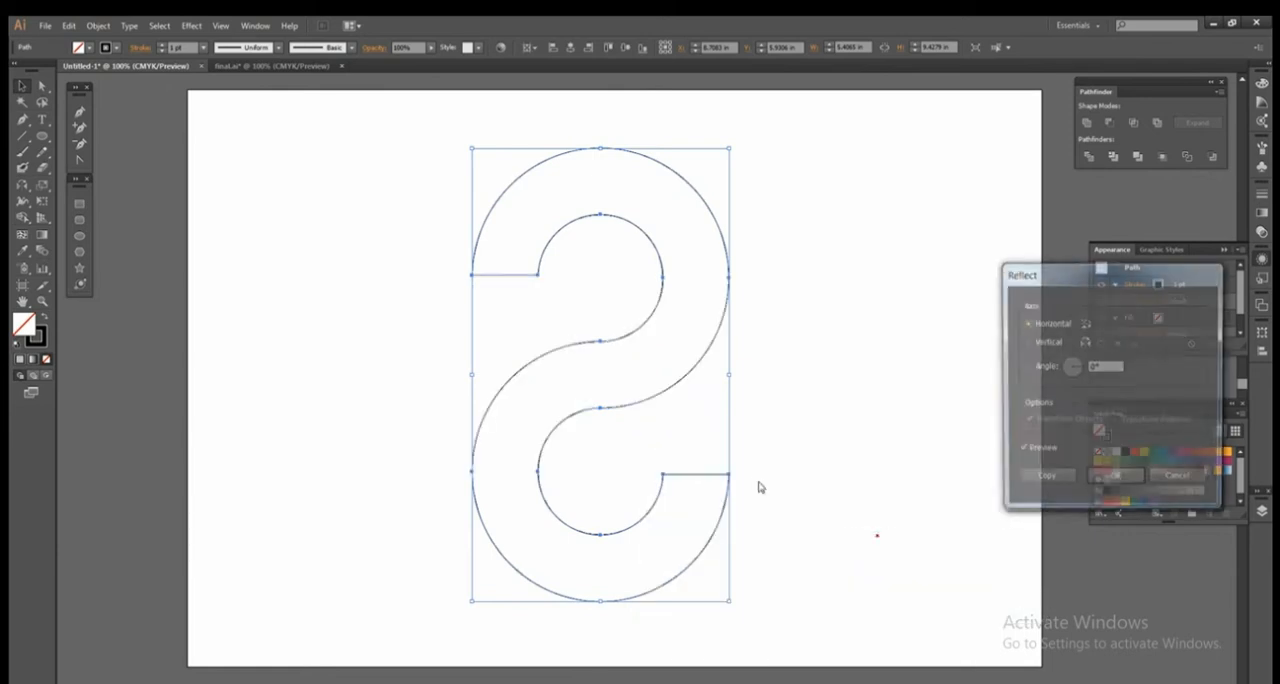
{"action": "left_click", "coordinate": [1044, 479]}
{"action": "left_click", "coordinate": [847, 405]}
{"action": "left_click_drag", "start_coordinate": [548, 315], "coordinate": [508, 313]}
{"action": "key", "text": "ctrl+z"}
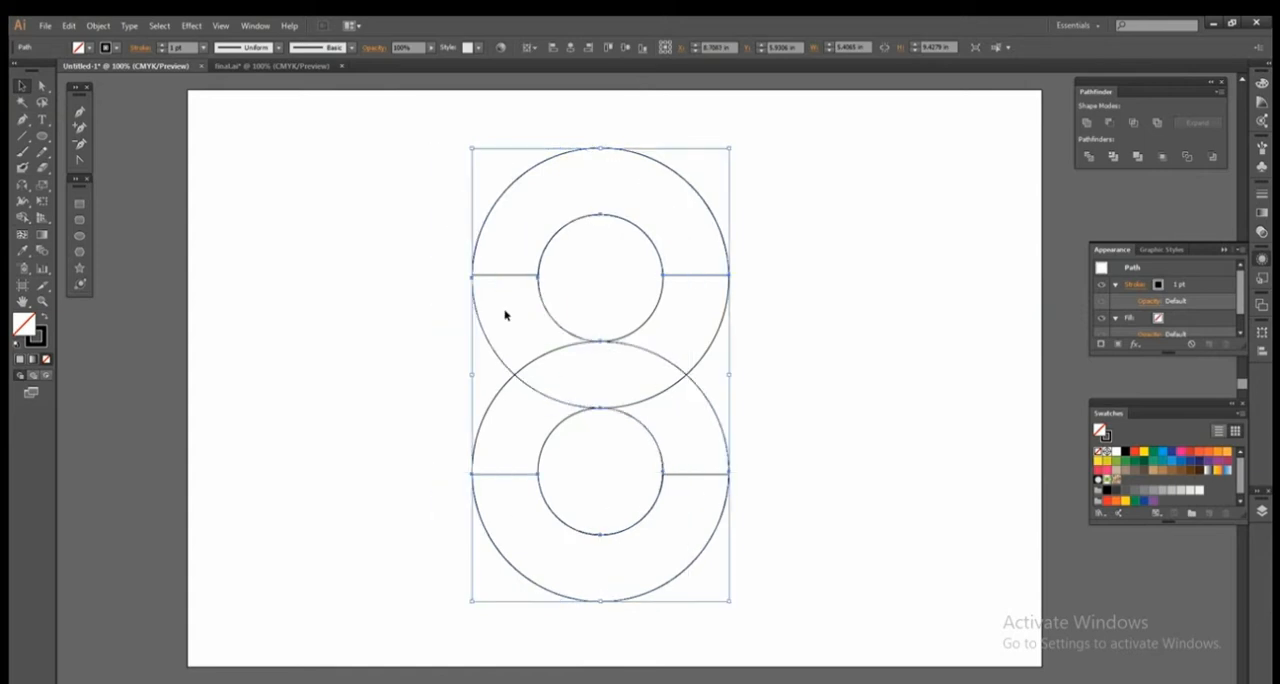
Offset the original S path outward by 0.2 in with miter joins and a miter limit of 4.
{"action": "left_click", "coordinate": [100, 27]}
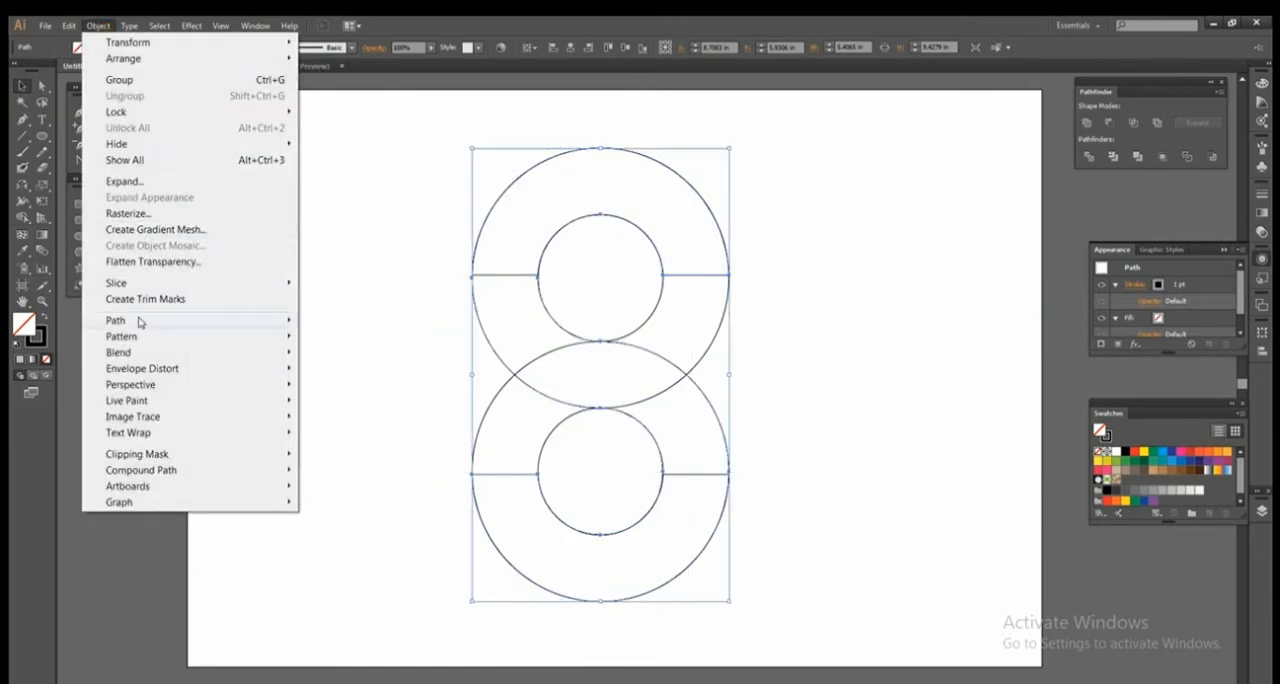
{"action": "mouse_move", "coordinate": [200, 320]}
{"action": "left_click", "coordinate": [331, 379]}
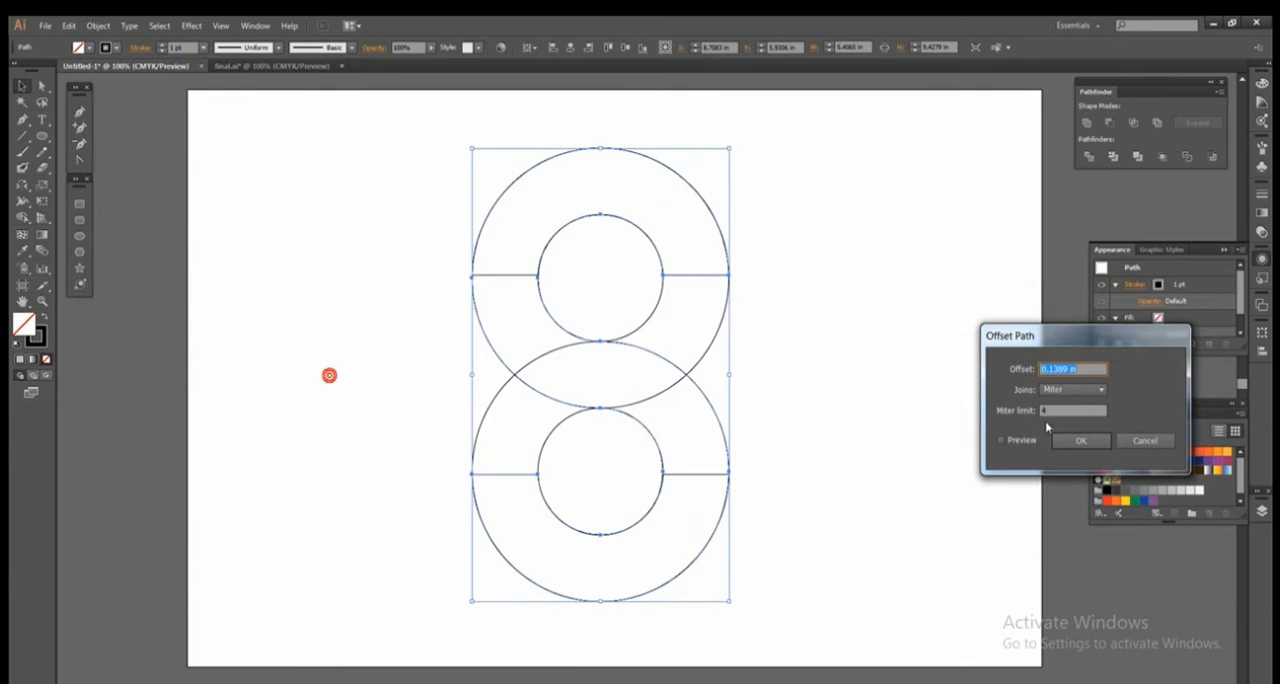
{"action": "left_click", "coordinate": [1031, 444]}
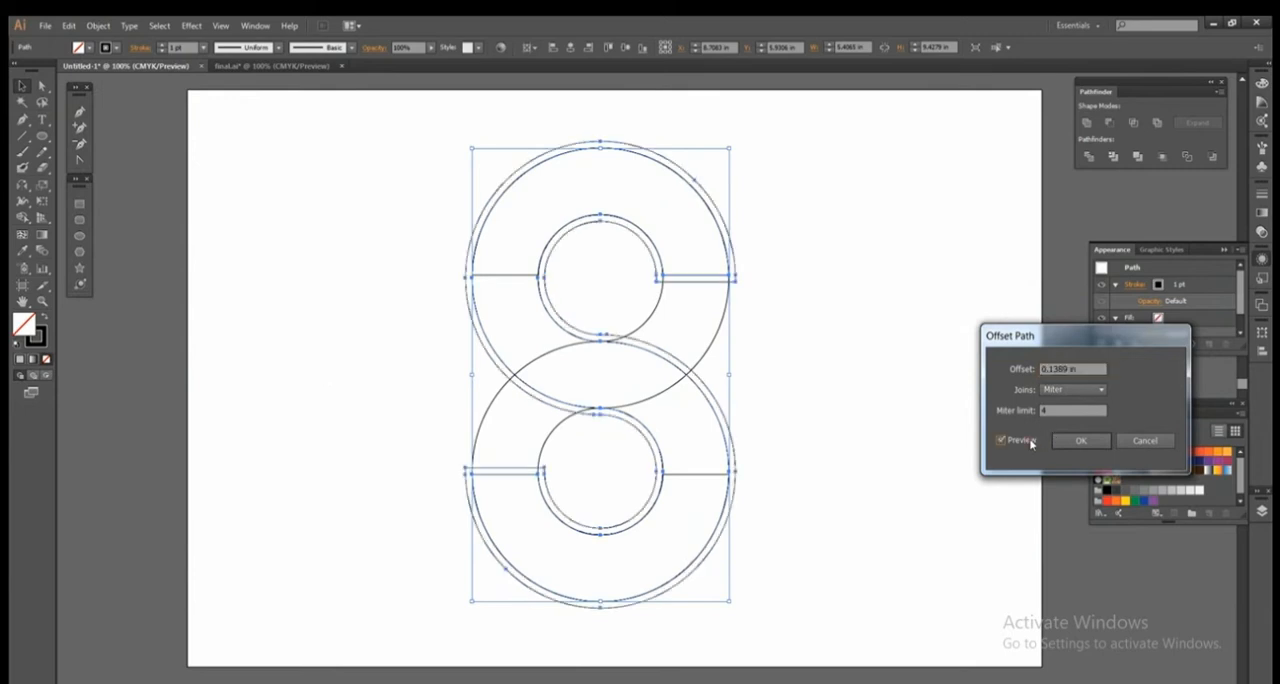
{"action": "left_click", "coordinate": [1064, 370]}
{"action": "key", "text": "Up"}
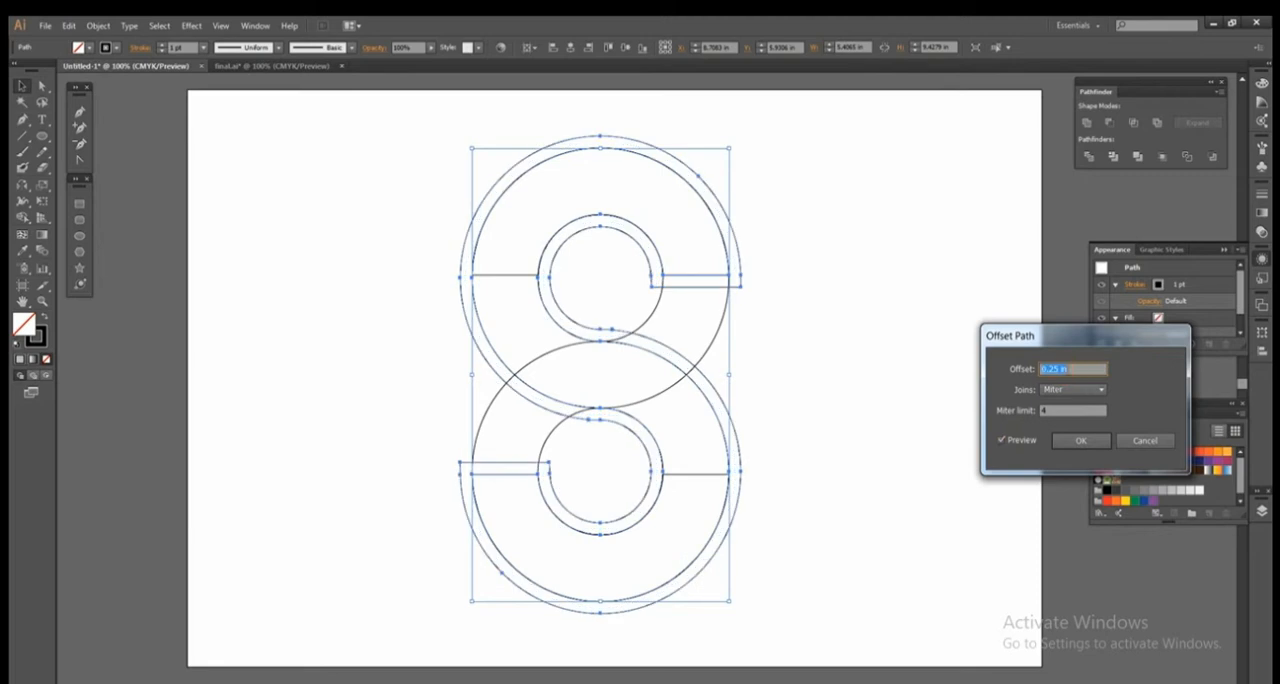
{"action": "key", "text": "Down"}
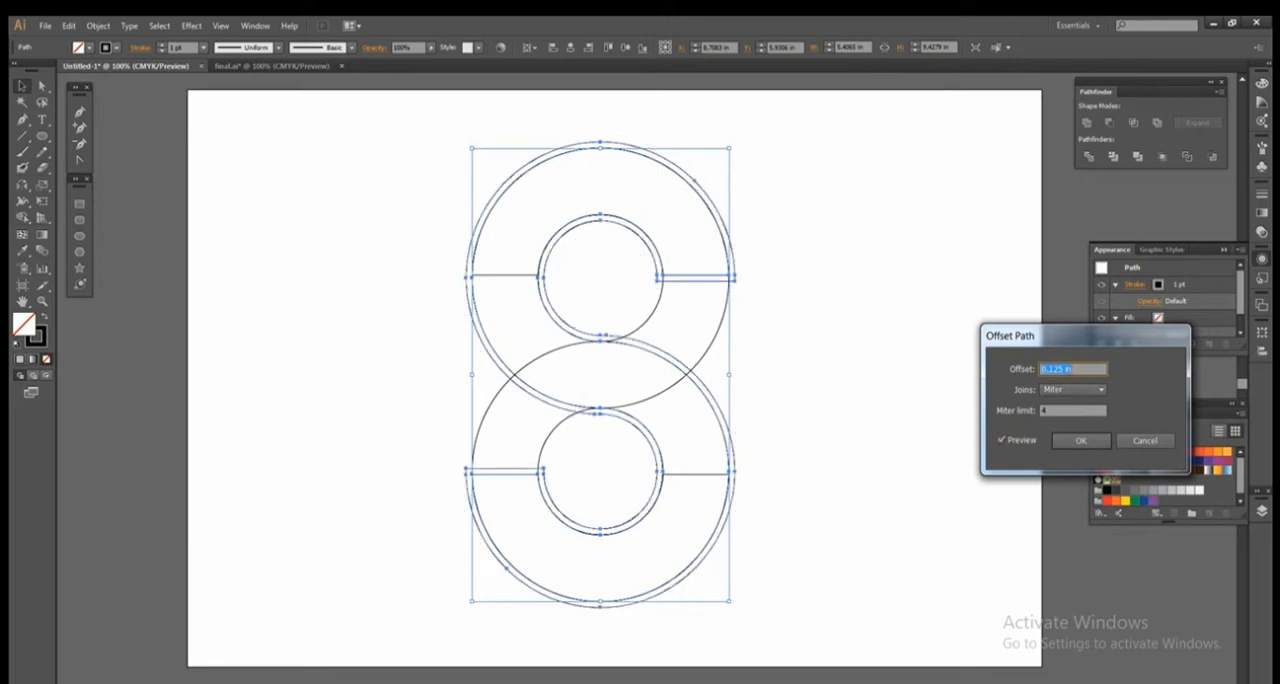
{"action": "key", "text": "Up"}
{"action": "key", "text": "Down"}
{"action": "key", "text": "Up"}
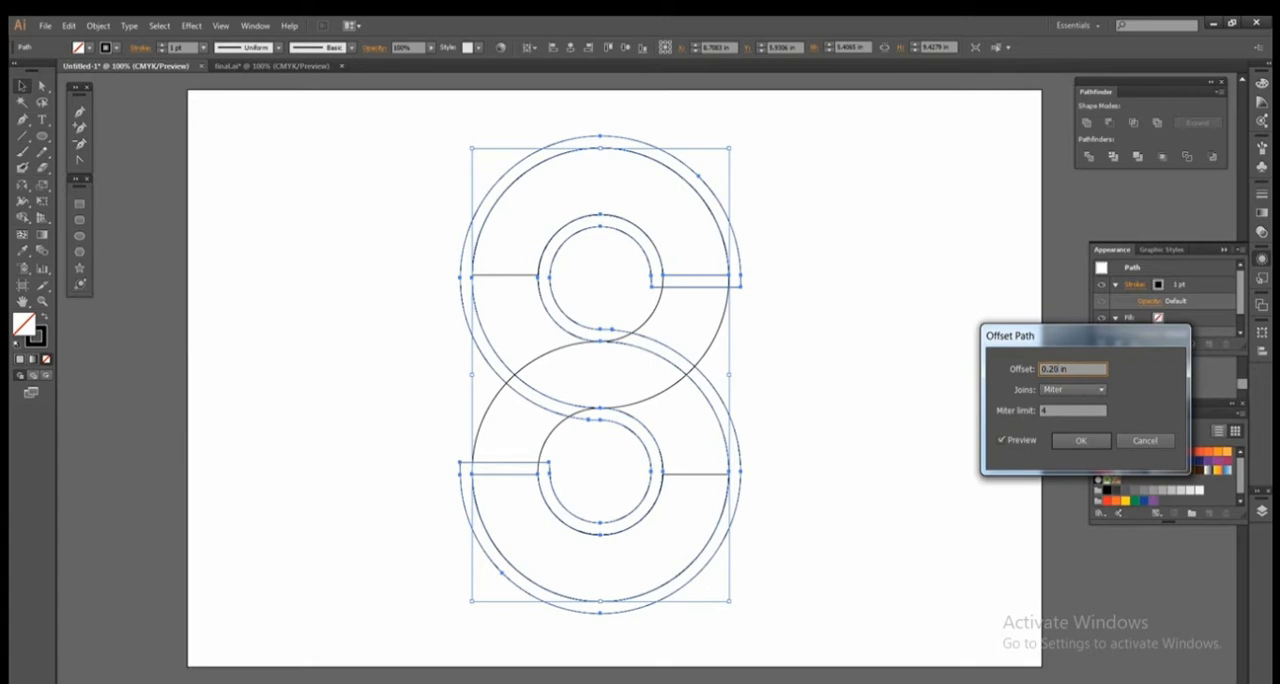
{"action": "left_click", "coordinate": [1029, 442]}
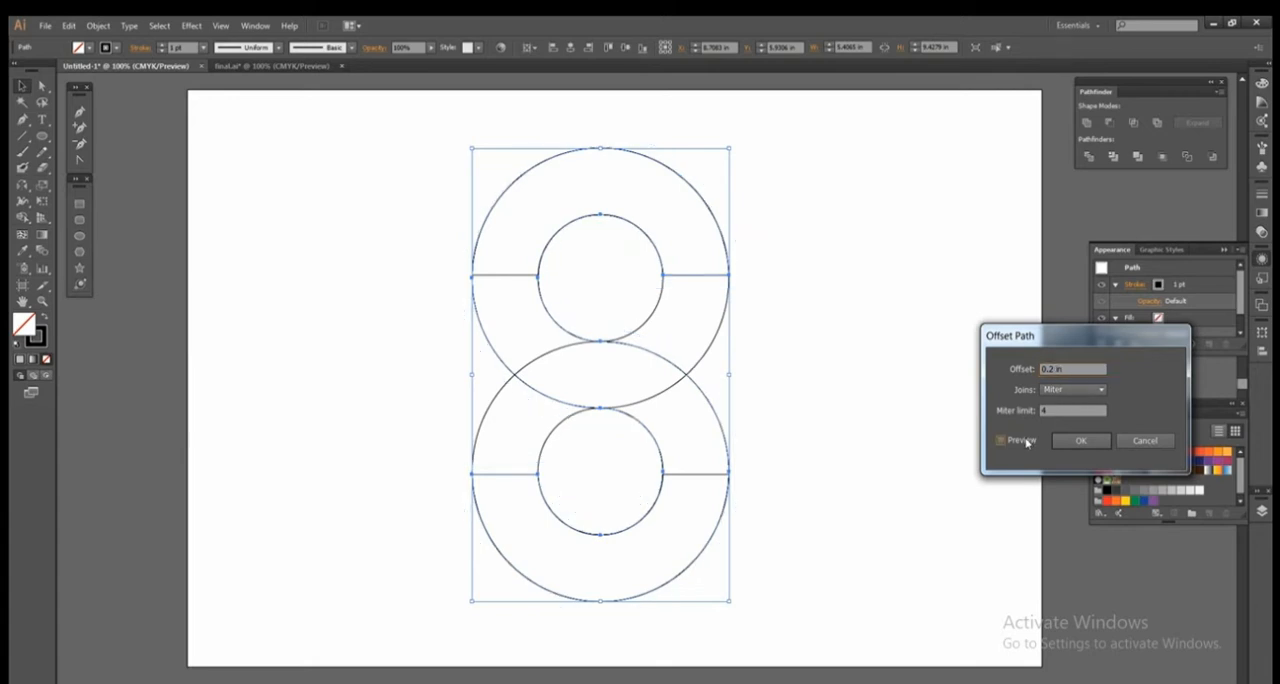
{"action": "left_click", "coordinate": [1027, 442]}
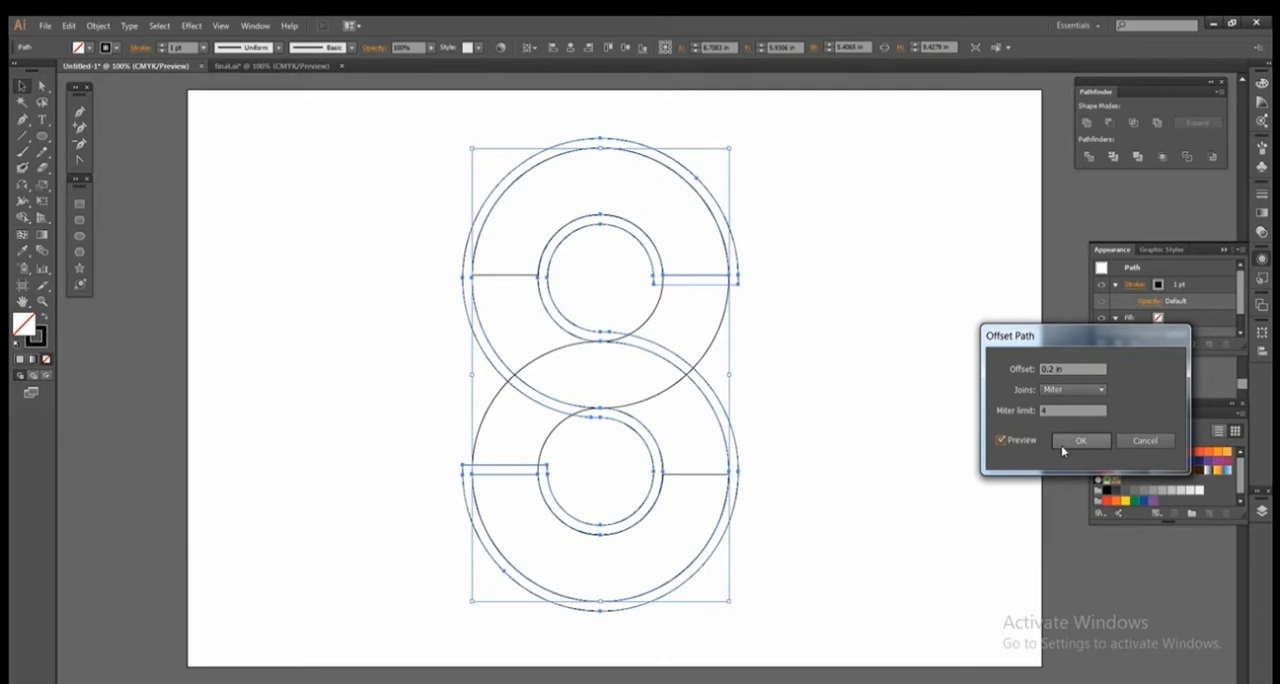
{"action": "left_click", "coordinate": [1063, 448]}
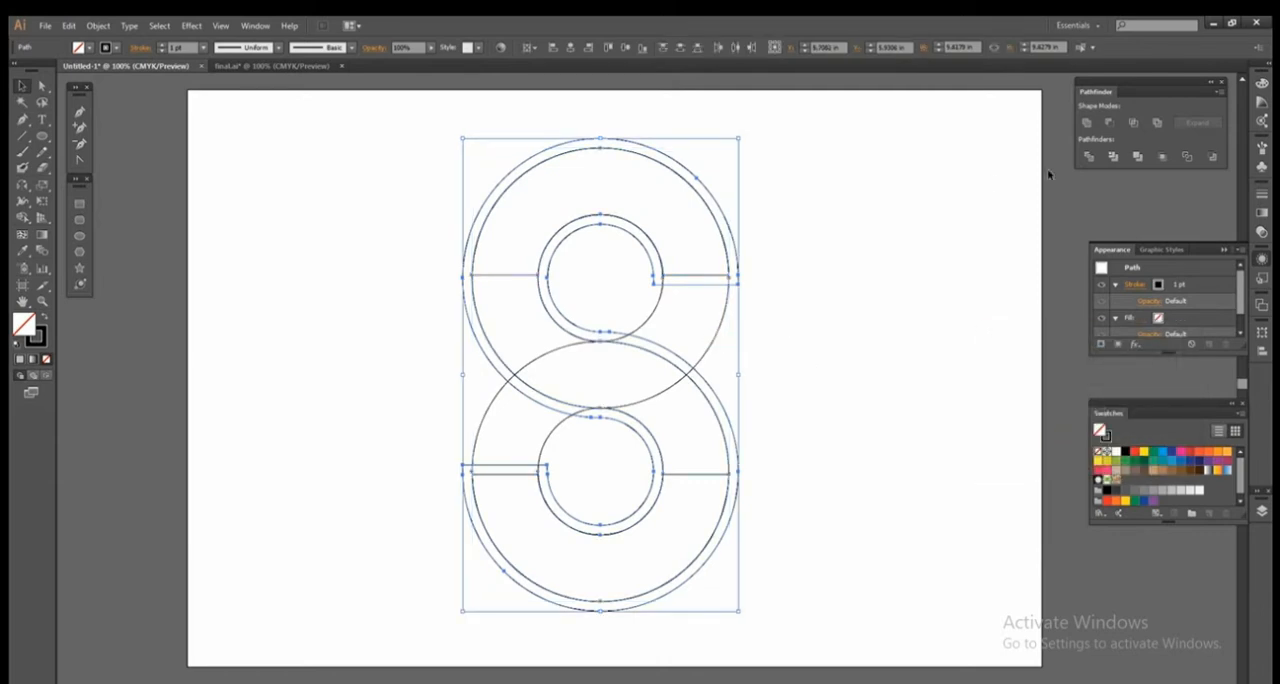
Divide the overlapping S paths and the offset outline into separate pieces, and ungroup the result.
{"action": "left_click", "coordinate": [1088, 157]}
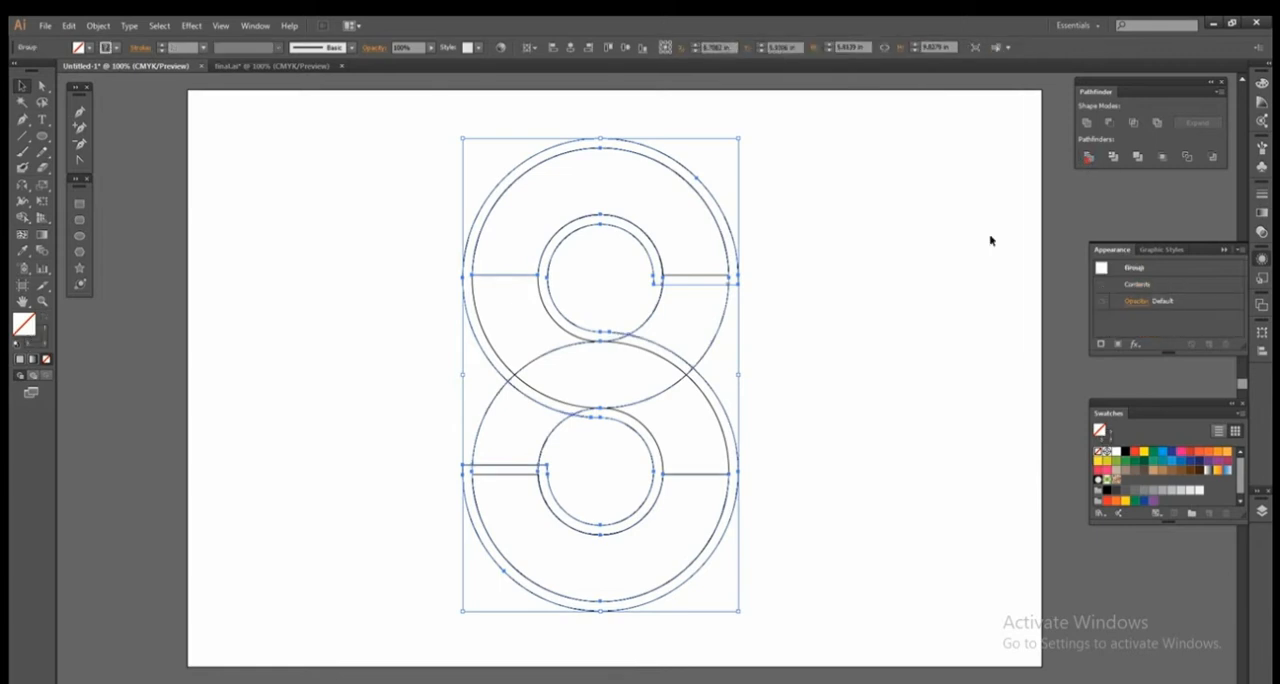
{"action": "left_click", "coordinate": [908, 272]}
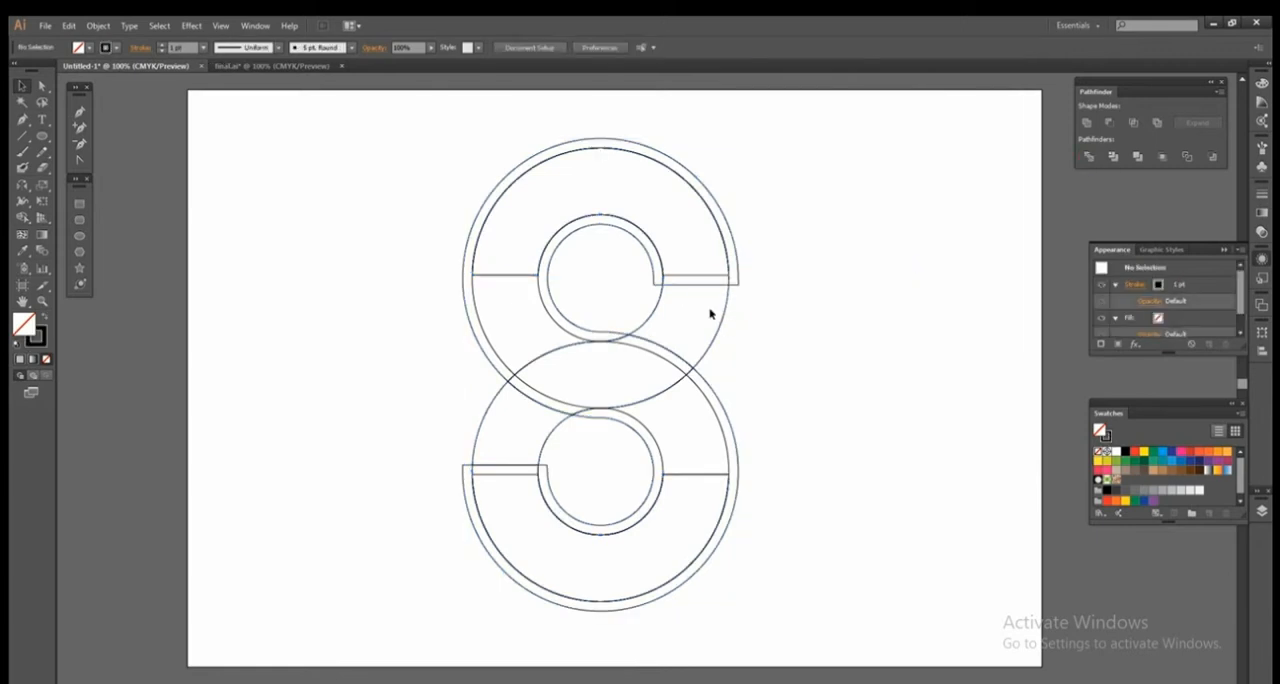
{"action": "left_click", "coordinate": [655, 281]}
{"action": "right_click", "coordinate": [655, 281]}
{"action": "left_click", "coordinate": [697, 367]}
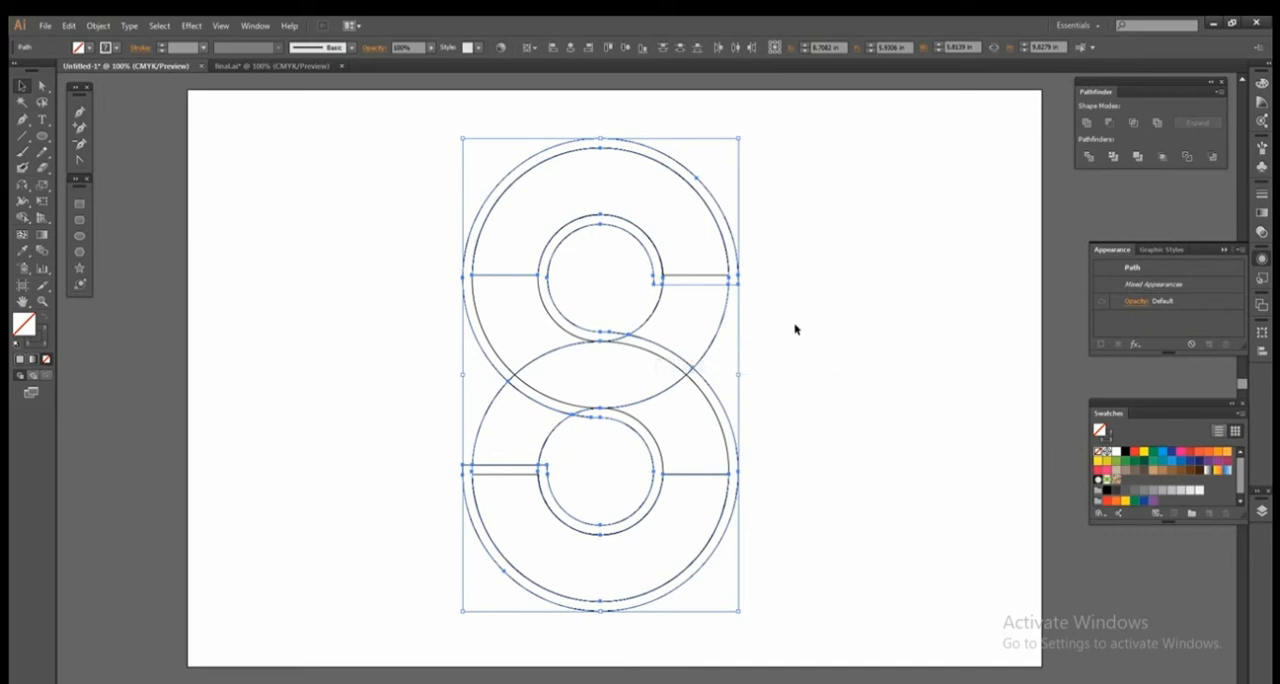
{"action": "left_click", "coordinate": [794, 327]}
Delete the outer offset strip around the upper ring and the surplus overlapping piece across its upper half.
{"action": "left_click", "coordinate": [656, 280]}
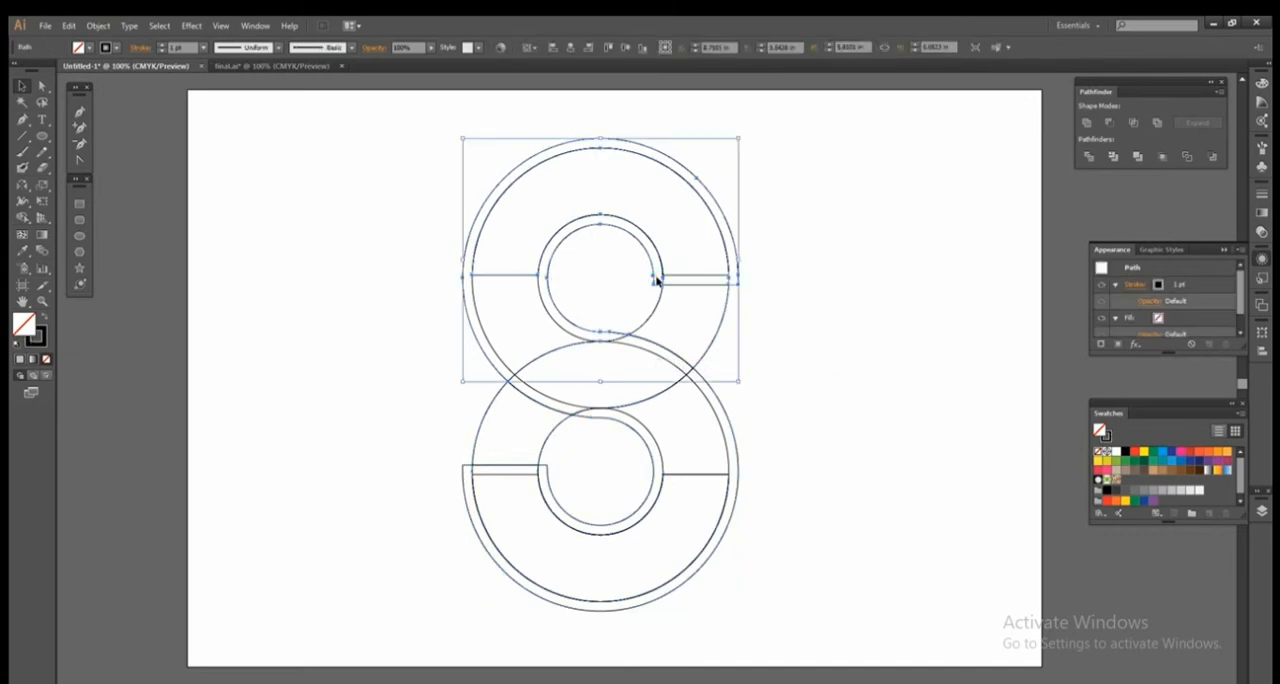
{"action": "left_click", "coordinate": [656, 280]}
{"action": "left_click", "coordinate": [656, 280]}
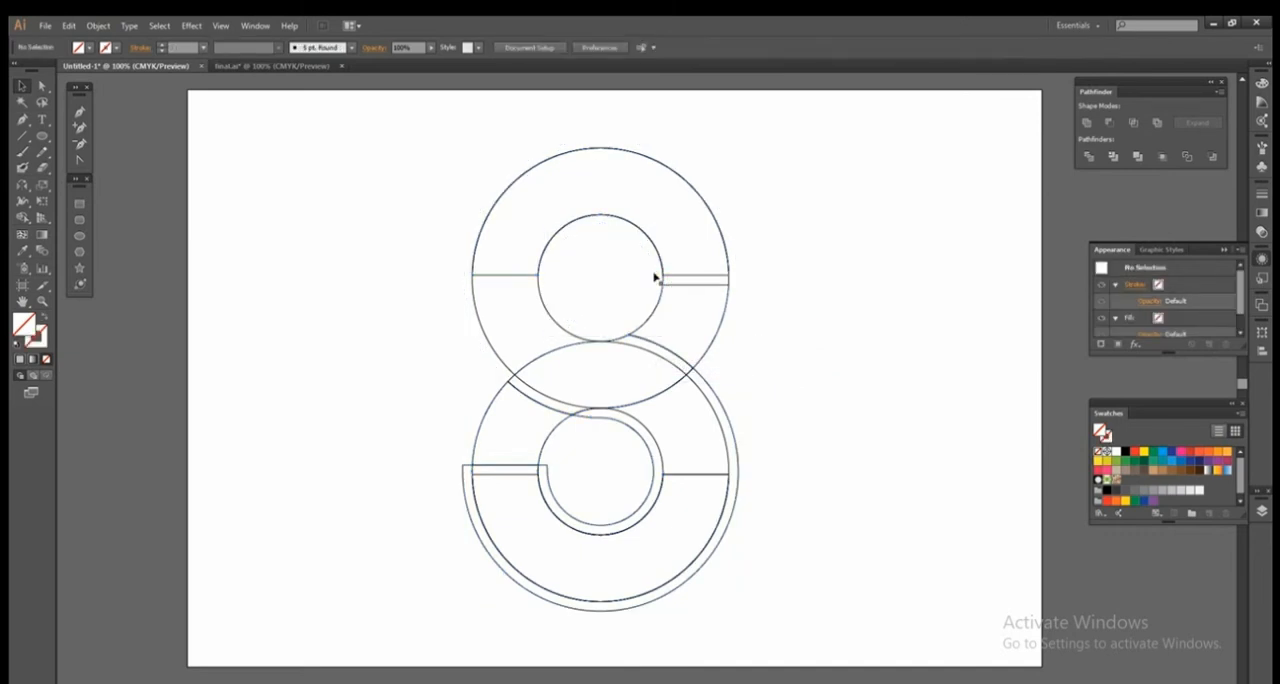
{"action": "left_click", "coordinate": [662, 284]}
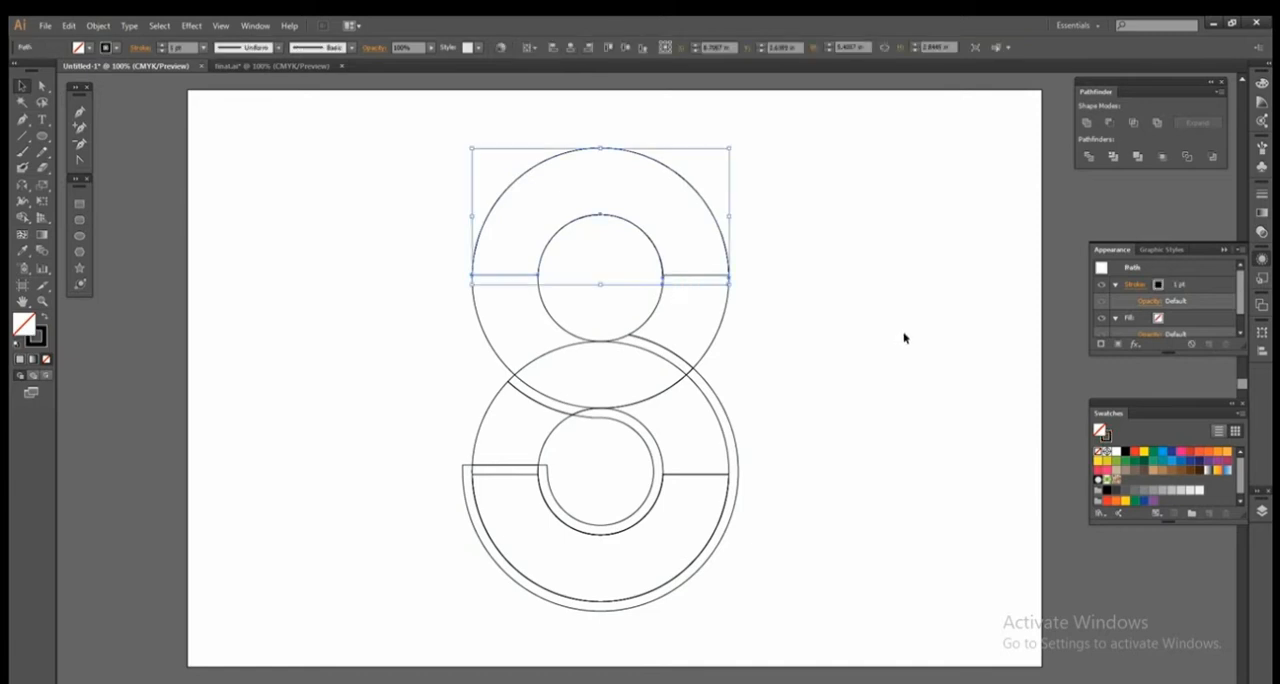
{"action": "key", "text": "Delete"}
Delete the remaining offset strips and overlapping pieces around the lower ring, keeping the S and its two side segments.
{"action": "left_click", "coordinate": [690, 374]}
{"action": "key", "text": "Delete"}
{"action": "left_click", "coordinate": [689, 375]}
{"action": "key", "text": "Delete"}
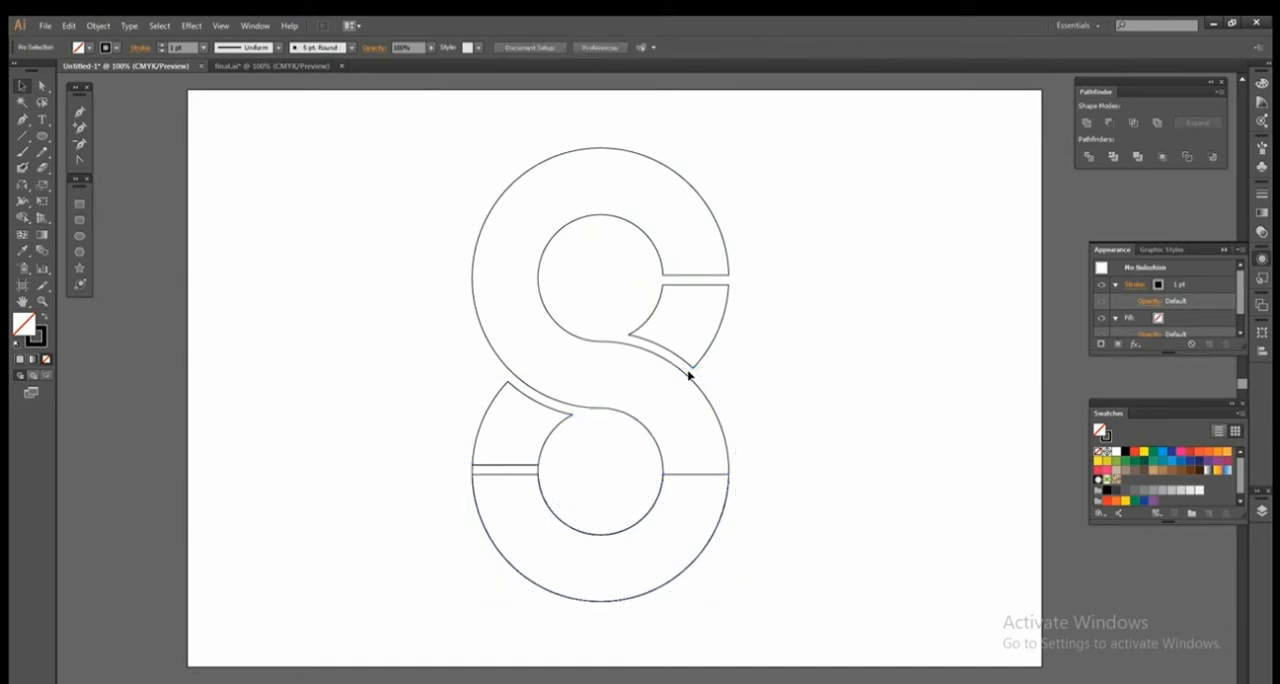
{"action": "left_click", "coordinate": [539, 470]}
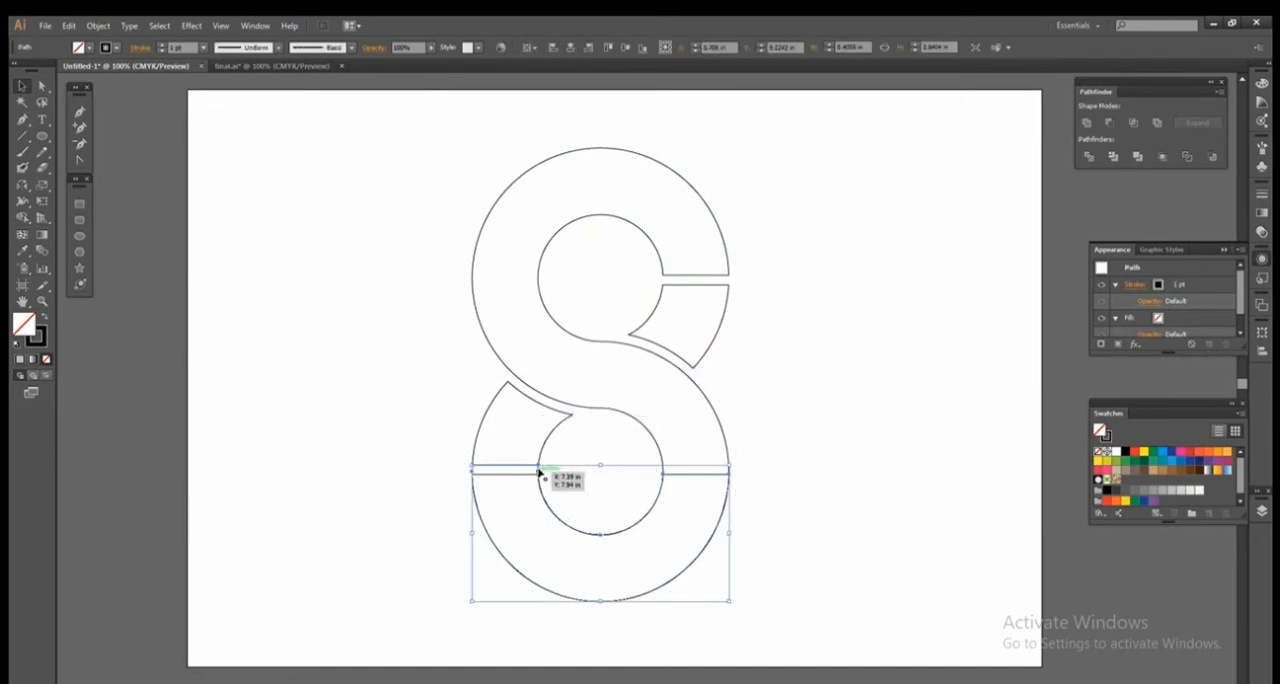
{"action": "left_click", "coordinate": [701, 474]}
Fill the S and its two separate side segments with a medium grey swatch and group them.
{"action": "left_click_drag", "start_coordinate": [830, 130], "coordinate": [420, 668]}
{"action": "key", "text": "space"}
{"action": "mouse_move", "coordinate": [699, 377]}
{"action": "left_mouse_down"}
{"action": "mouse_move", "coordinate": [704, 410]}
{"action": "mouse_move", "coordinate": [700, 392]}
{"action": "left_mouse_up"}
{"action": "left_click", "coordinate": [867, 380]}
{"action": "left_click_drag", "start_coordinate": [424, 197], "coordinate": [877, 463]}
{"action": "key", "text": "ctrl+z"}
{"action": "left_click", "coordinate": [892, 423]}
{"action": "left_click_drag", "start_coordinate": [465, 162], "coordinate": [828, 622]}
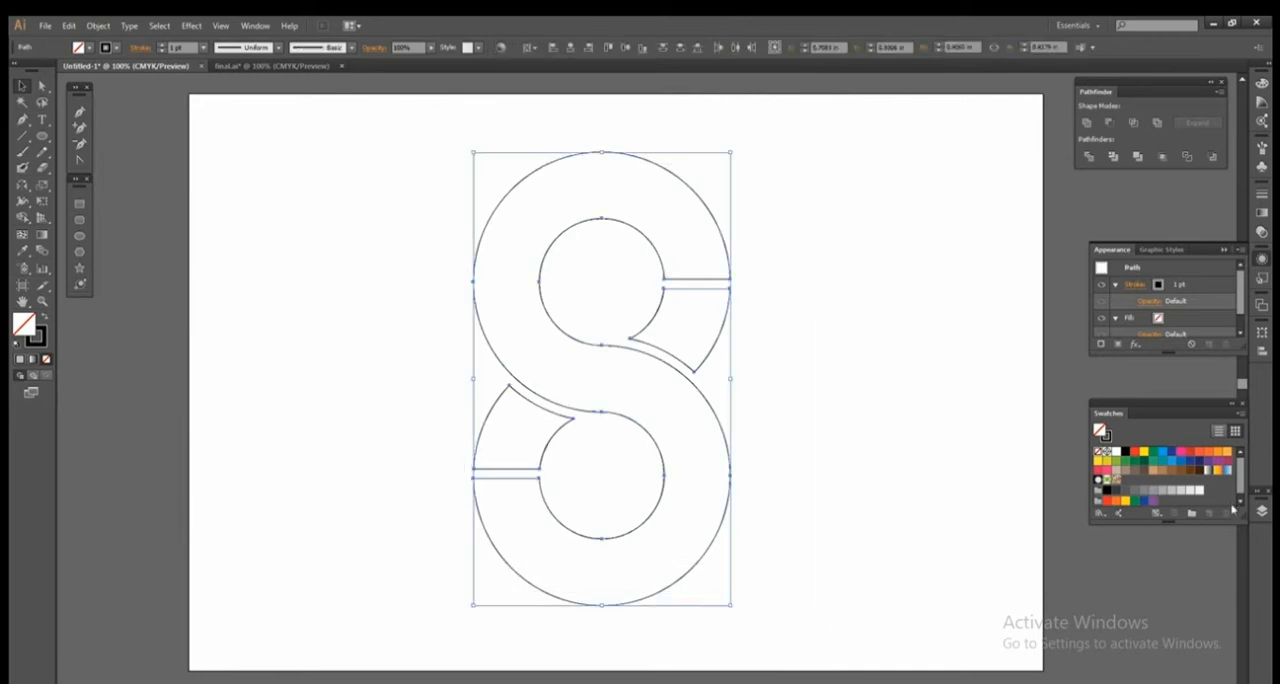
{"action": "left_click", "coordinate": [1161, 491]}
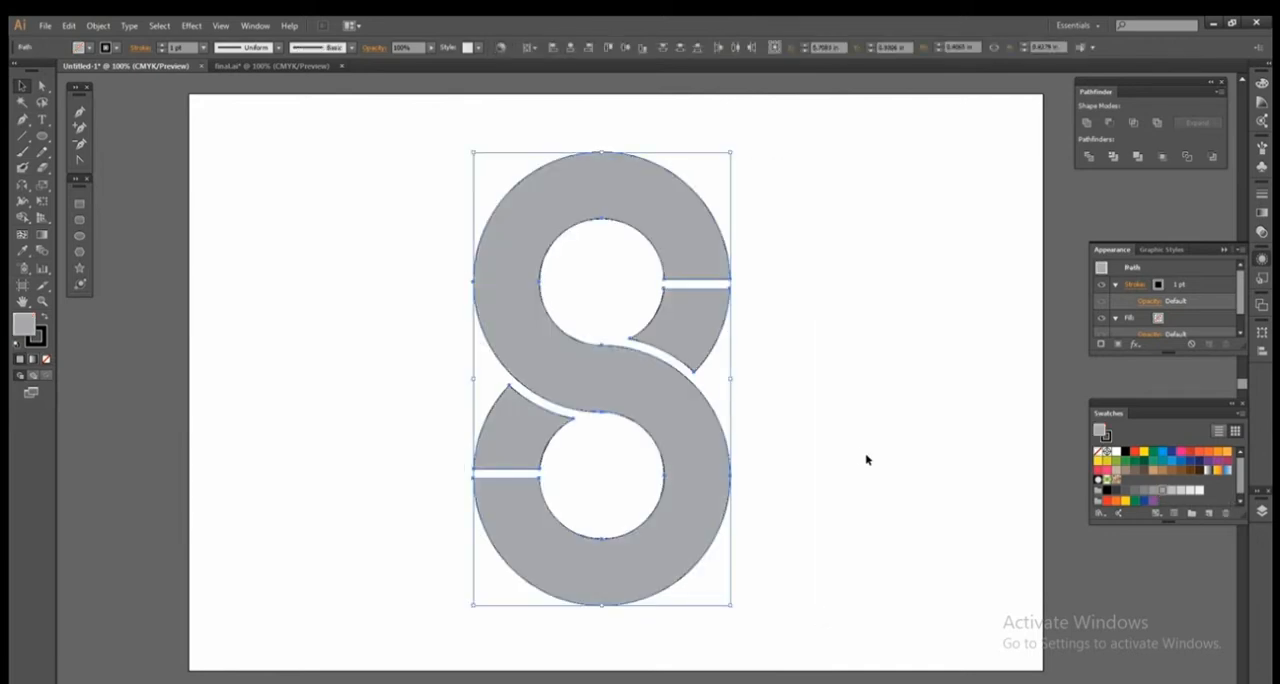
{"action": "right_click", "coordinate": [600, 353]}
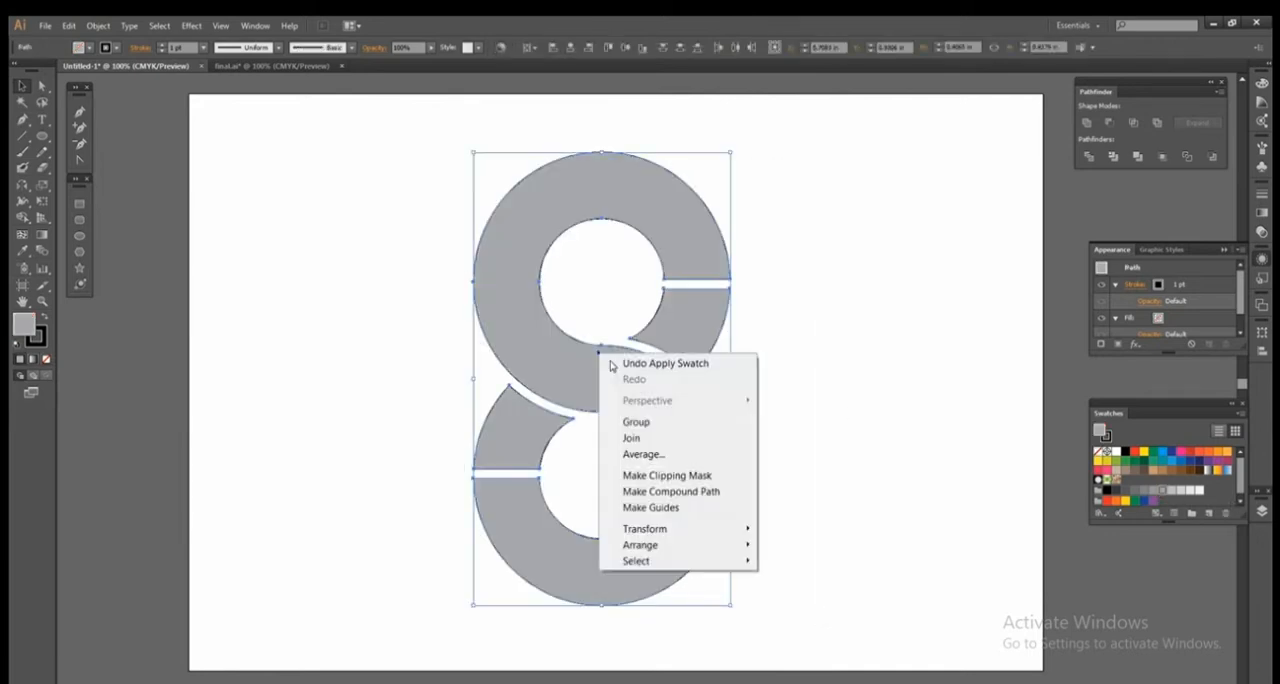
{"action": "left_click", "coordinate": [636, 416]}
Start a 3D Extrude & Bevel on the grouped S with X rotation 22° and Y rotation -32°, with the preview on.
{"action": "left_click", "coordinate": [191, 25]}
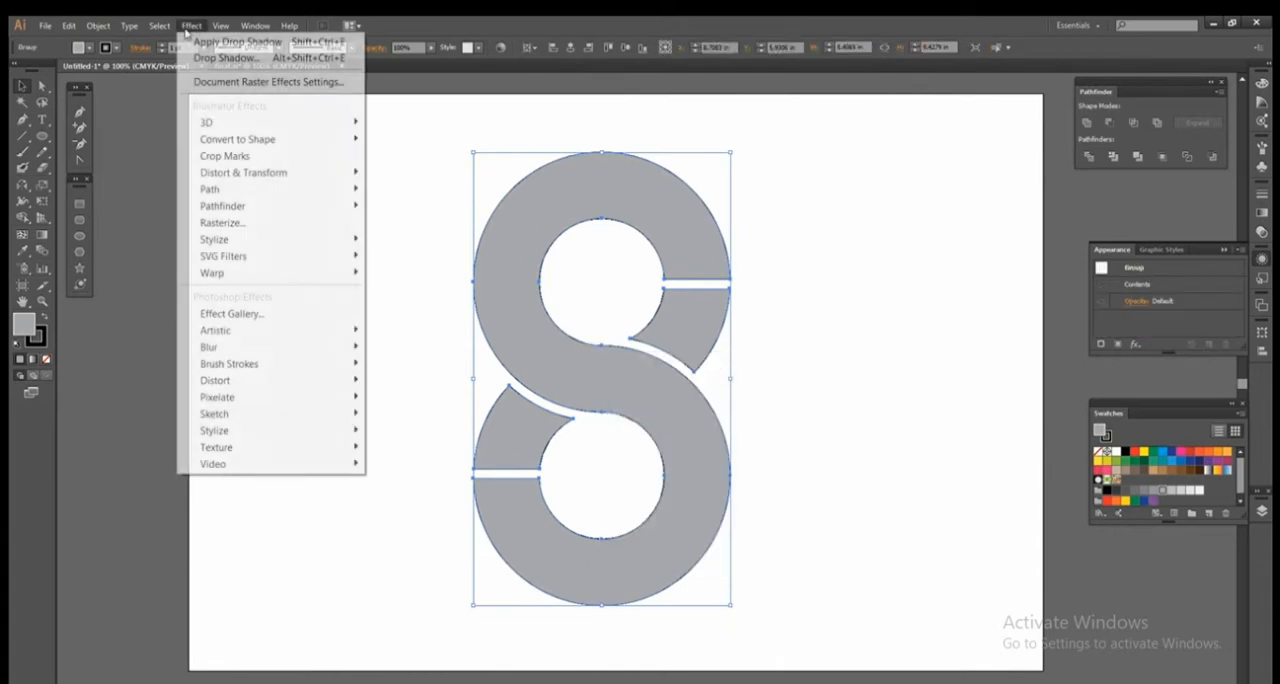
{"action": "mouse_move", "coordinate": [205, 125]}
{"action": "left_click", "coordinate": [392, 123]}
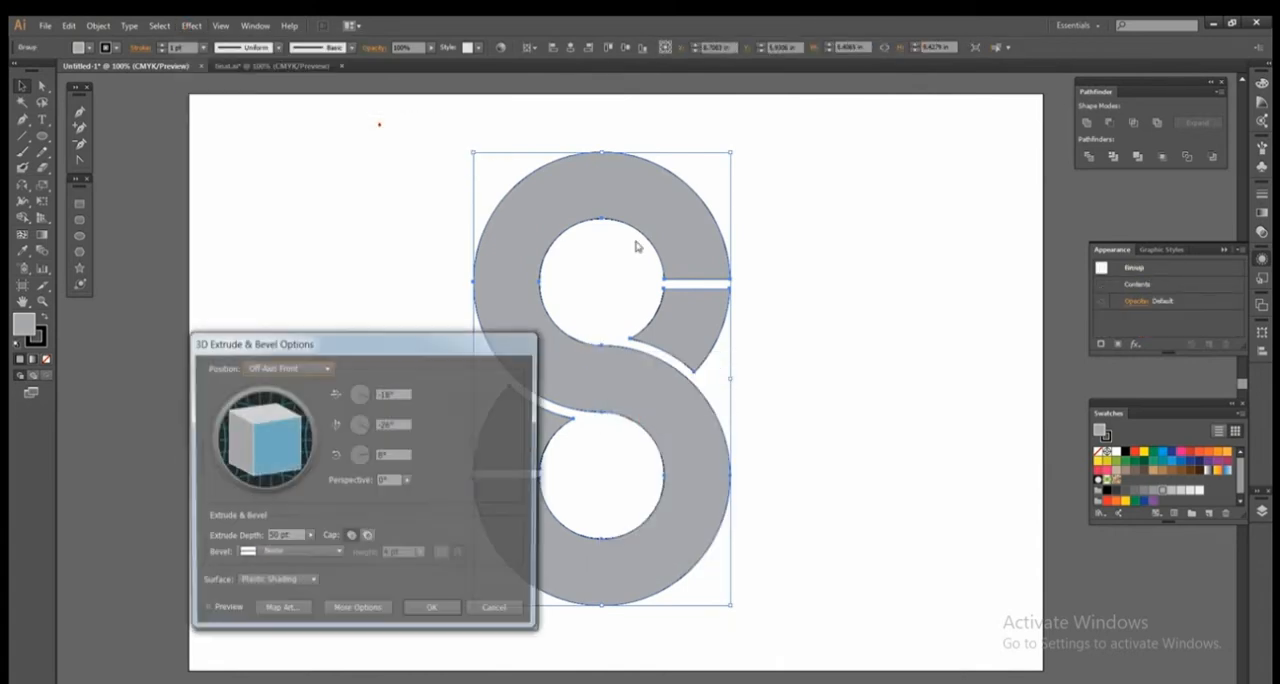
{"action": "left_click_drag", "start_coordinate": [397, 355], "coordinate": [298, 341]}
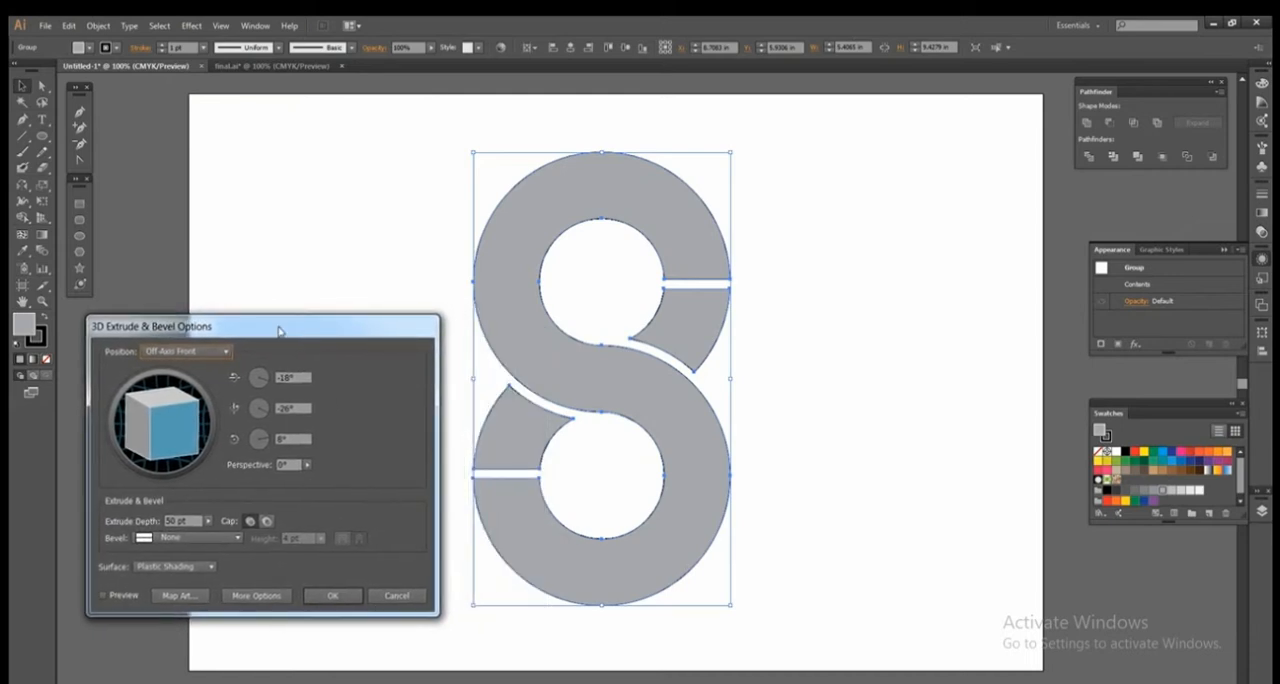
{"action": "key", "text": "Tab"}
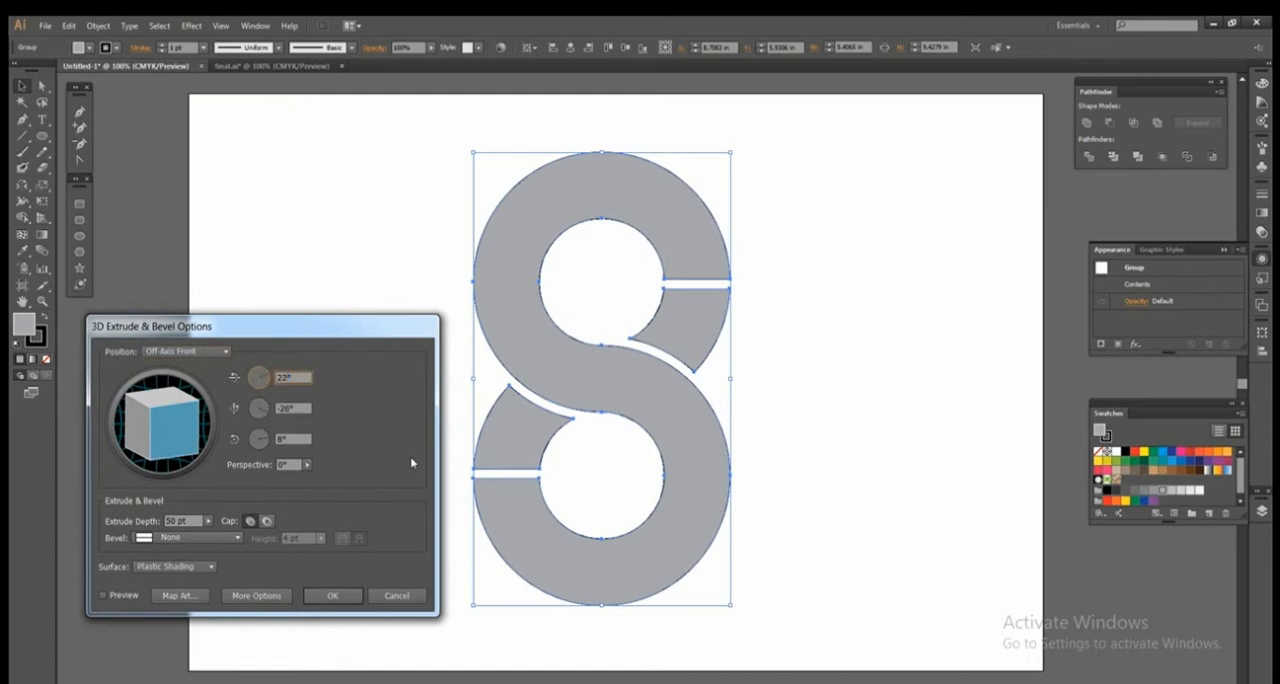
{"action": "type", "text": "22"}
{"action": "key", "text": "Tab"}
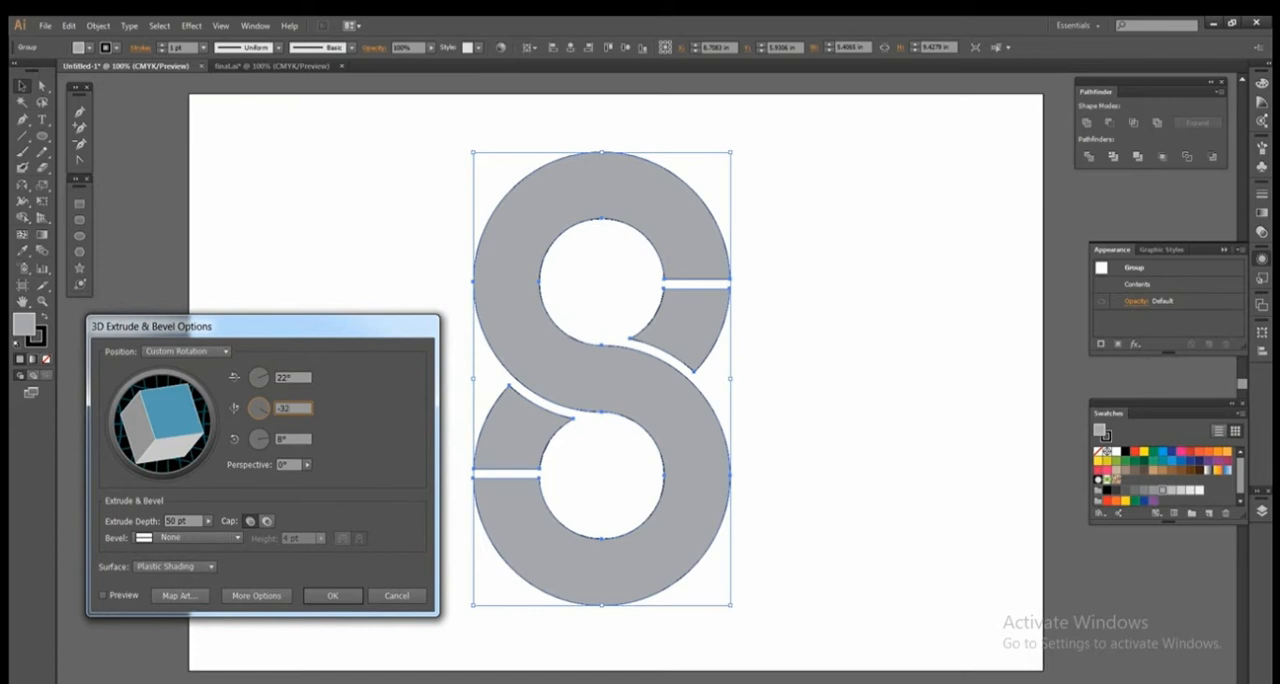
{"action": "left_click", "coordinate": [110, 597]}
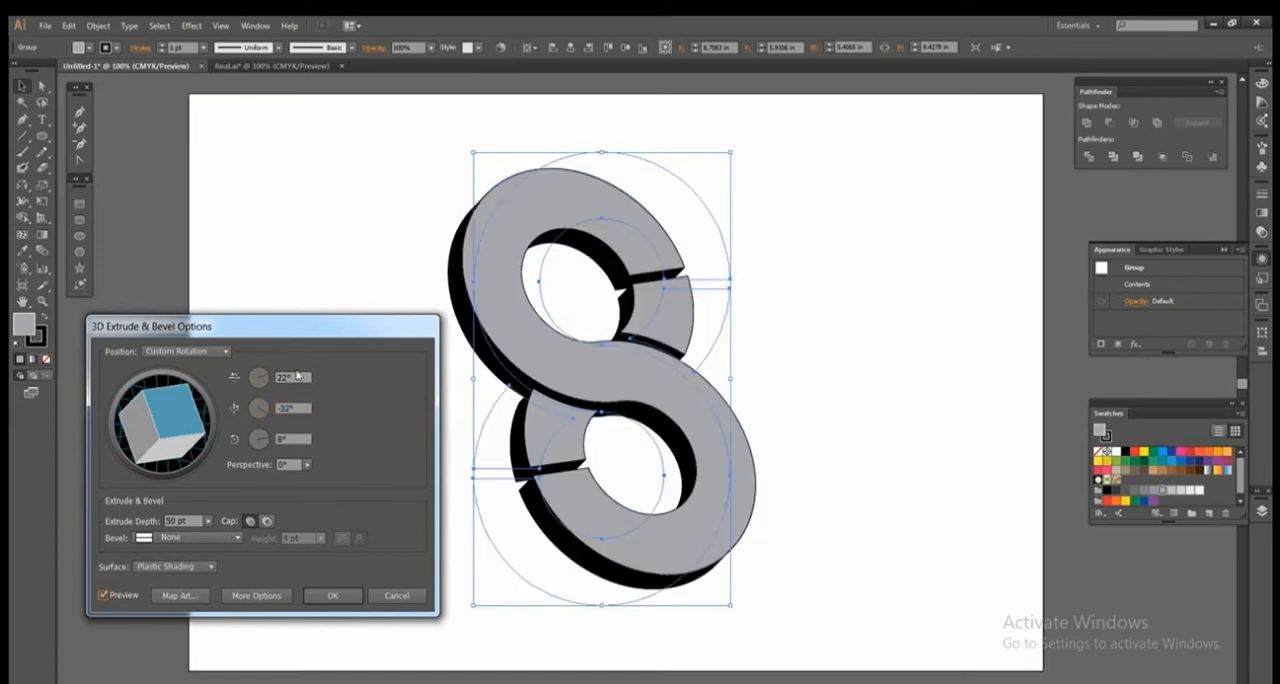
Set the extrusion's Z rotation to 38°, the perspective to 64° and the extrude depth to 104 pt.
{"action": "left_click", "coordinate": [293, 439]}
{"action": "key", "text": "Tab"}
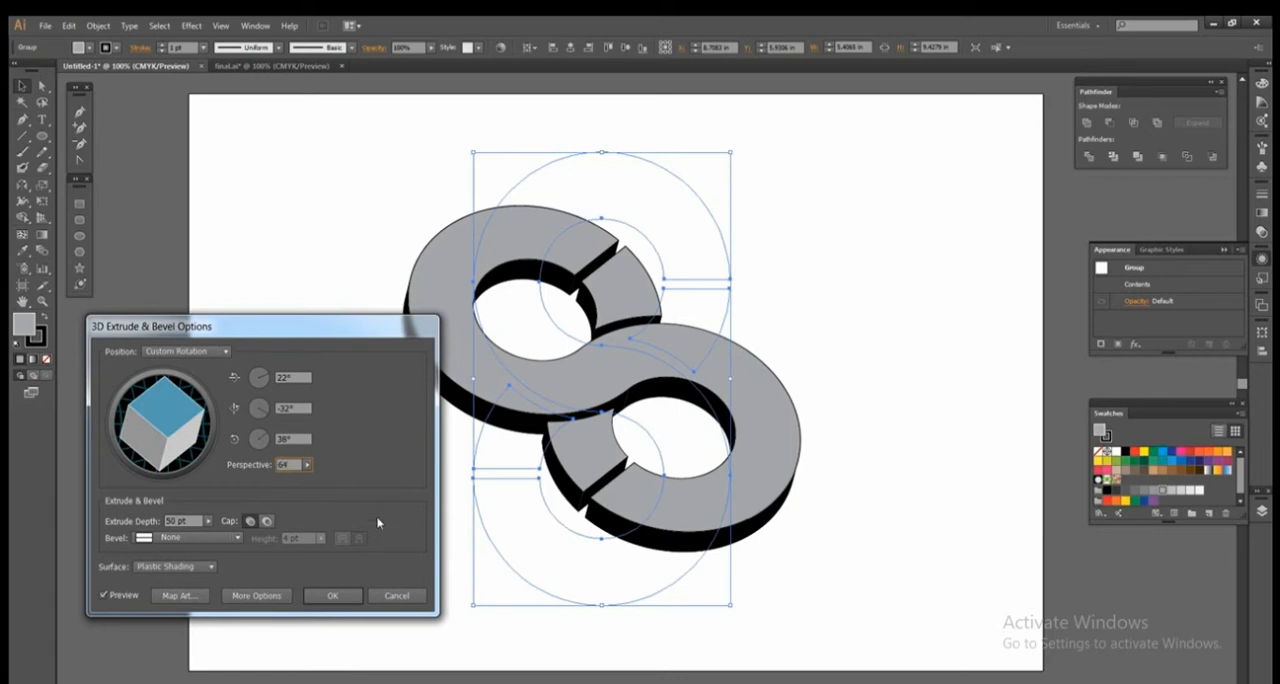
{"action": "key", "text": "Tab"}
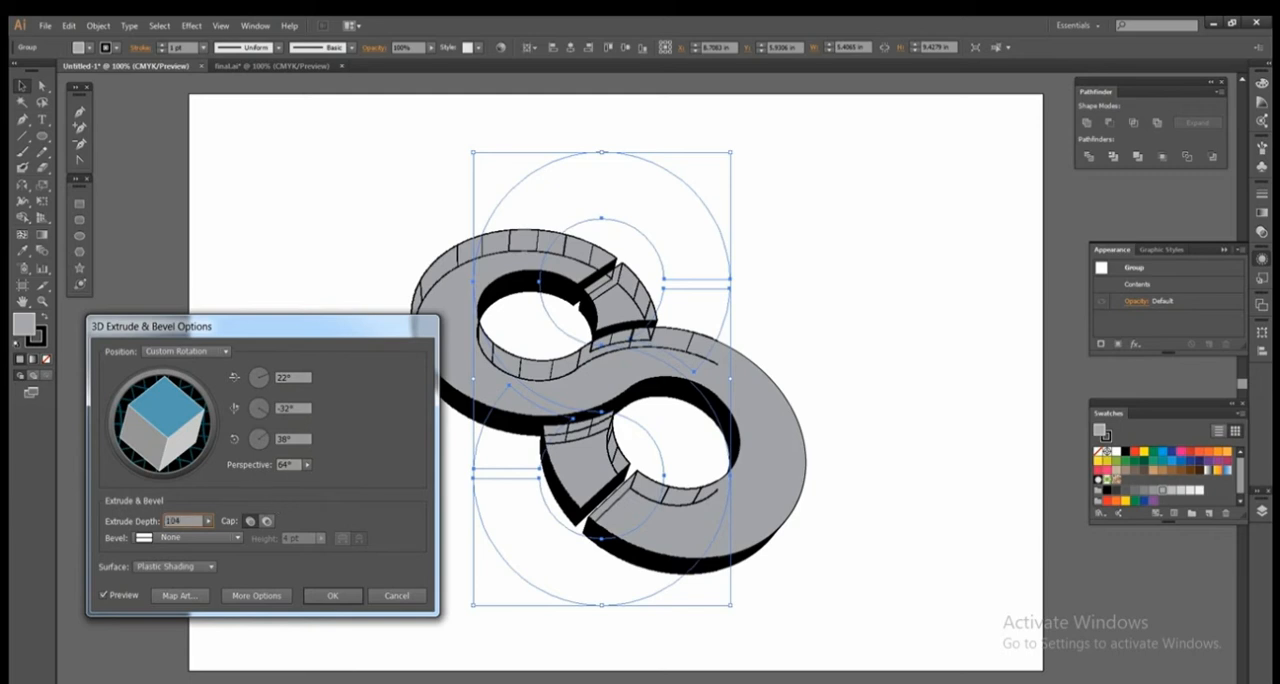
Show the extended surface shading options, move the light to the upper middle of the sphere, and apply the extrusion.
{"action": "left_click", "coordinate": [256, 595]}
{"action": "left_click_drag", "start_coordinate": [258, 327], "coordinate": [265, 198]}
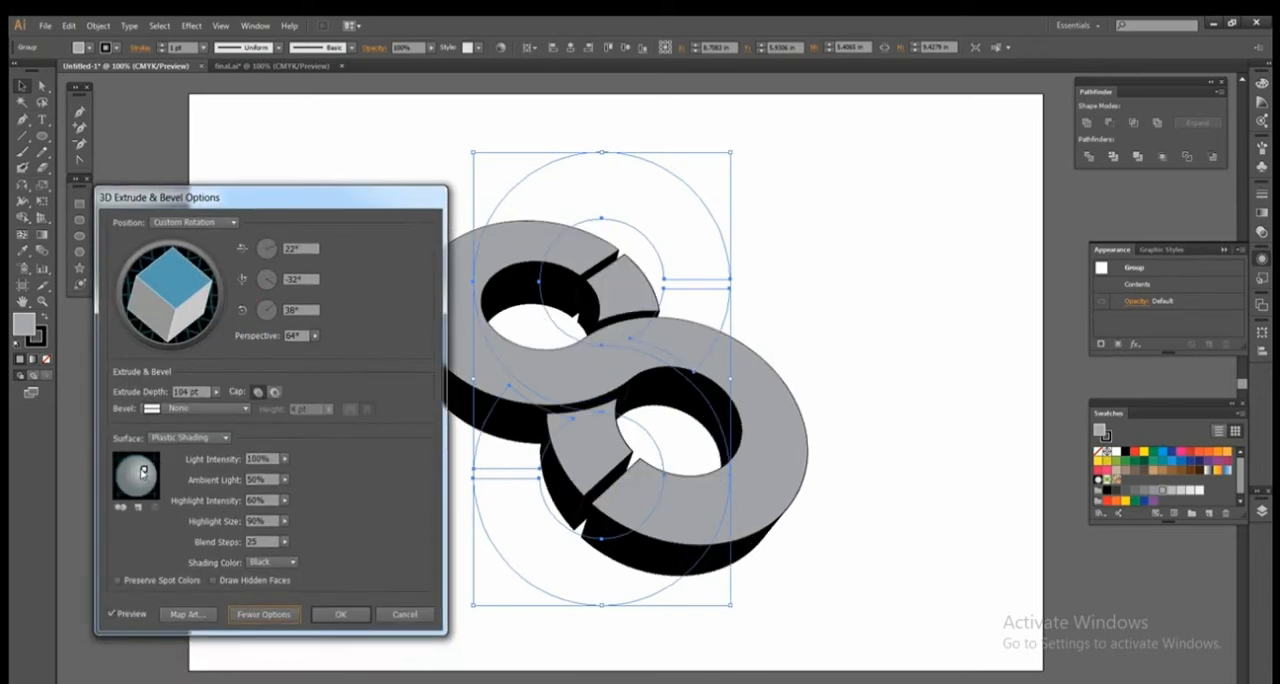
{"action": "left_click_drag", "start_coordinate": [146, 470], "coordinate": [136, 467]}
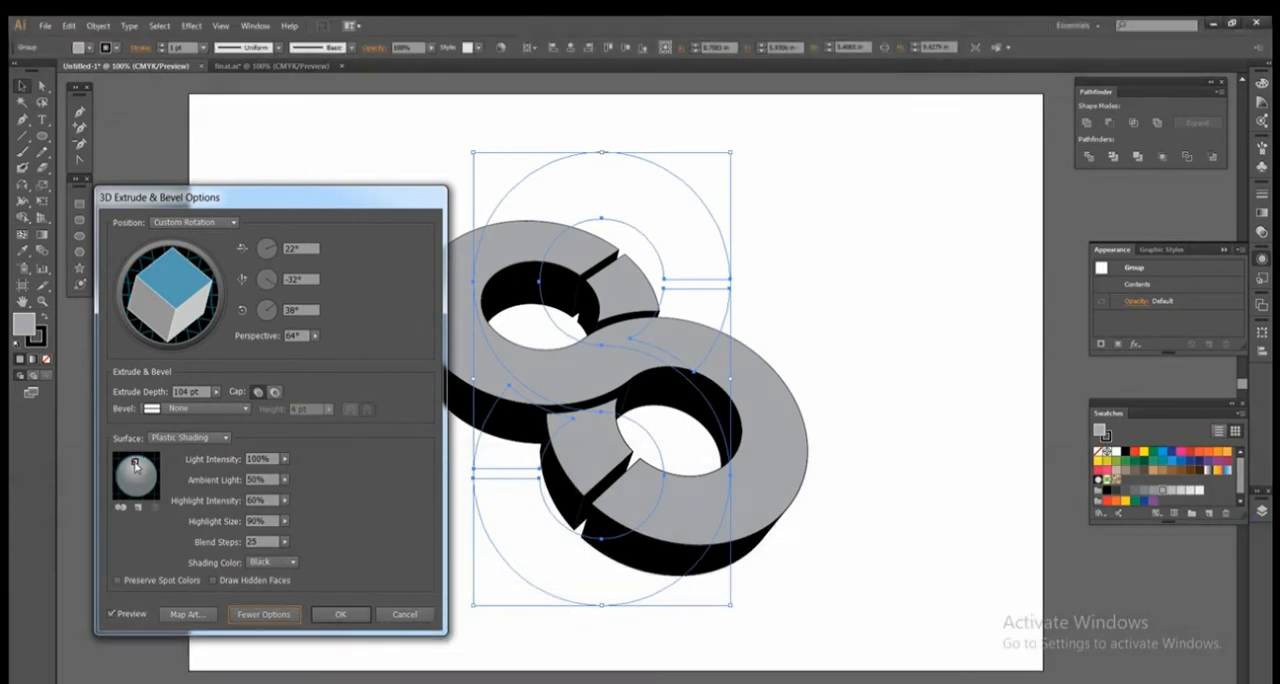
{"action": "key", "text": "Return"}
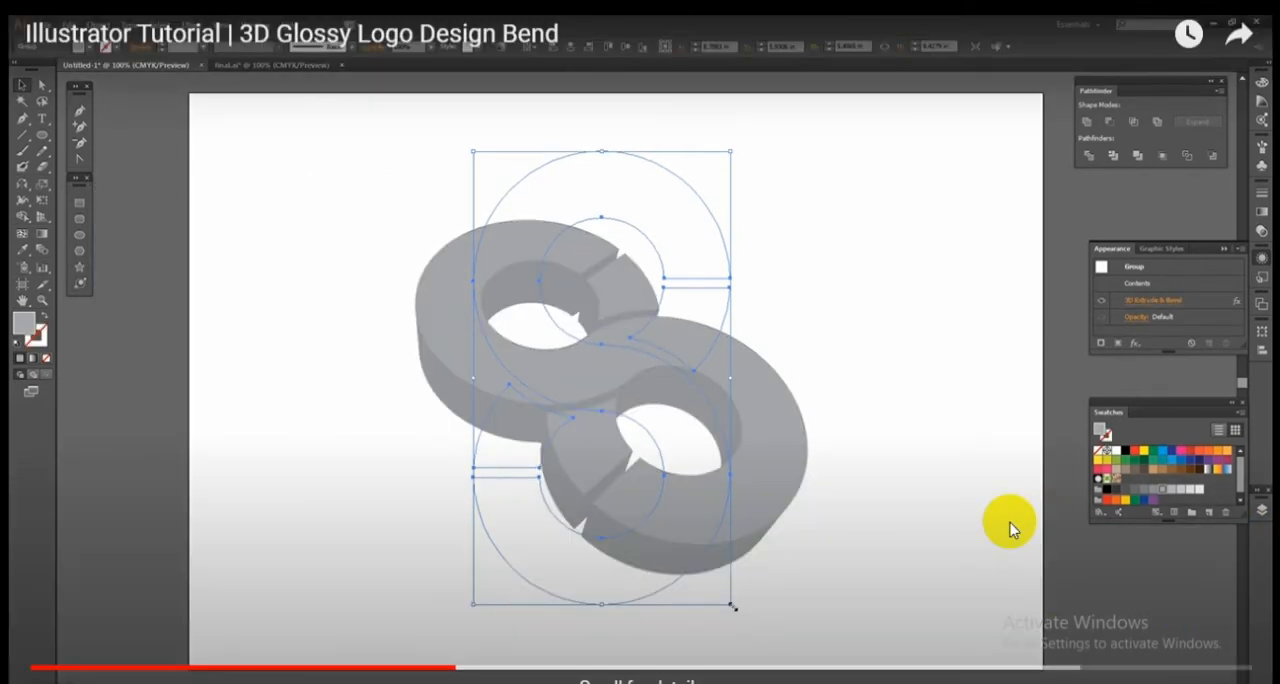
Enlarge the extruded S group to about 6.76 by 10.73 in and reposition it on the artboard.
{"action": "left_click_drag", "start_coordinate": [735, 607], "coordinate": [740, 618]}
{"action": "mouse_move", "coordinate": [739, 378]}
{"action": "left_mouse_down"}
{"action": "mouse_move", "coordinate": [777, 380]}
{"action": "mouse_move", "coordinate": [762, 378]}
{"action": "left_mouse_up"}
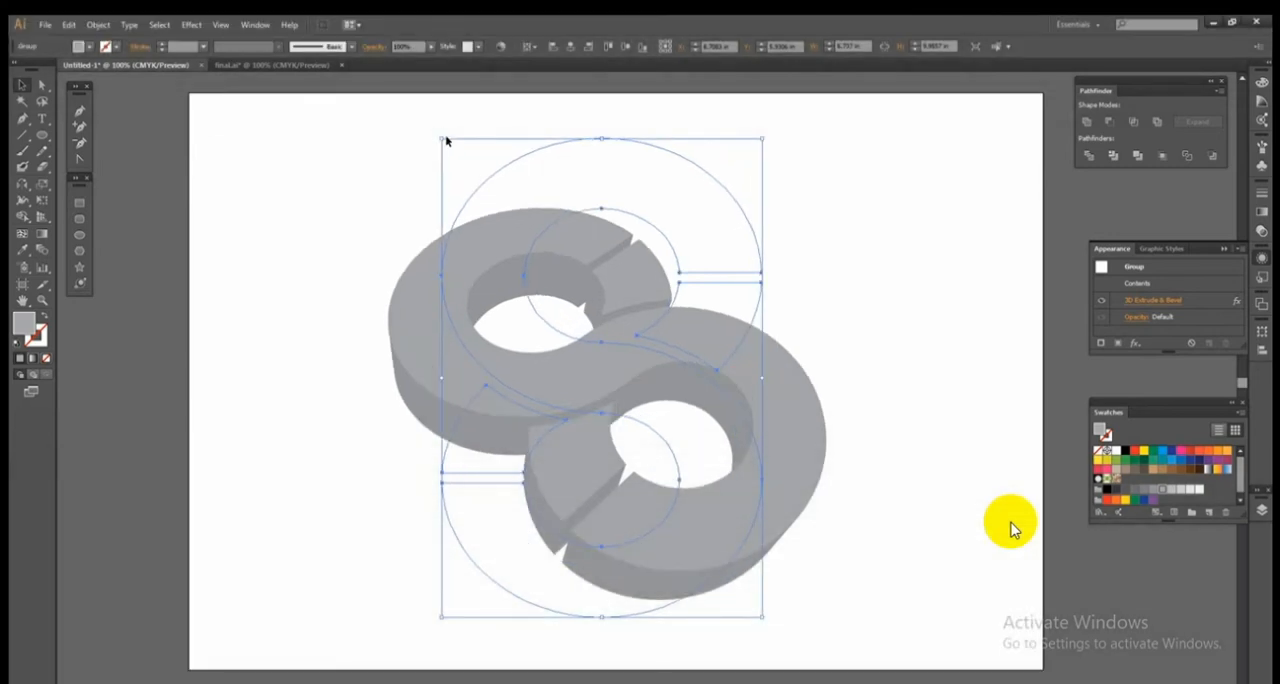
{"action": "left_click_drag", "start_coordinate": [602, 146], "coordinate": [601, 121]}
{"action": "mouse_move", "coordinate": [620, 369]}
{"action": "left_mouse_down"}
{"action": "mouse_move", "coordinate": [634, 345]}
{"action": "mouse_move", "coordinate": [612, 382]}
{"action": "left_mouse_up"}
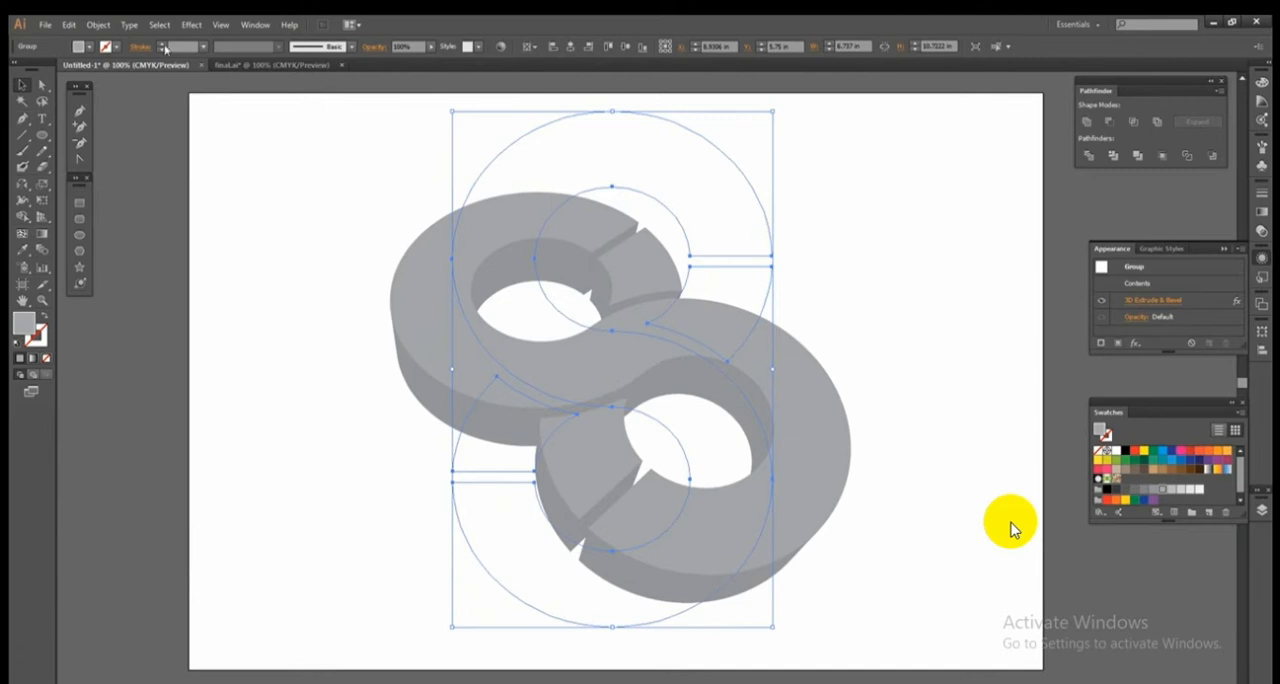
Expand the appearance of the extruded S and ungroup it so its front and side faces can be selected separately.
{"action": "left_click", "coordinate": [98, 24]}
{"action": "left_click", "coordinate": [148, 196]}
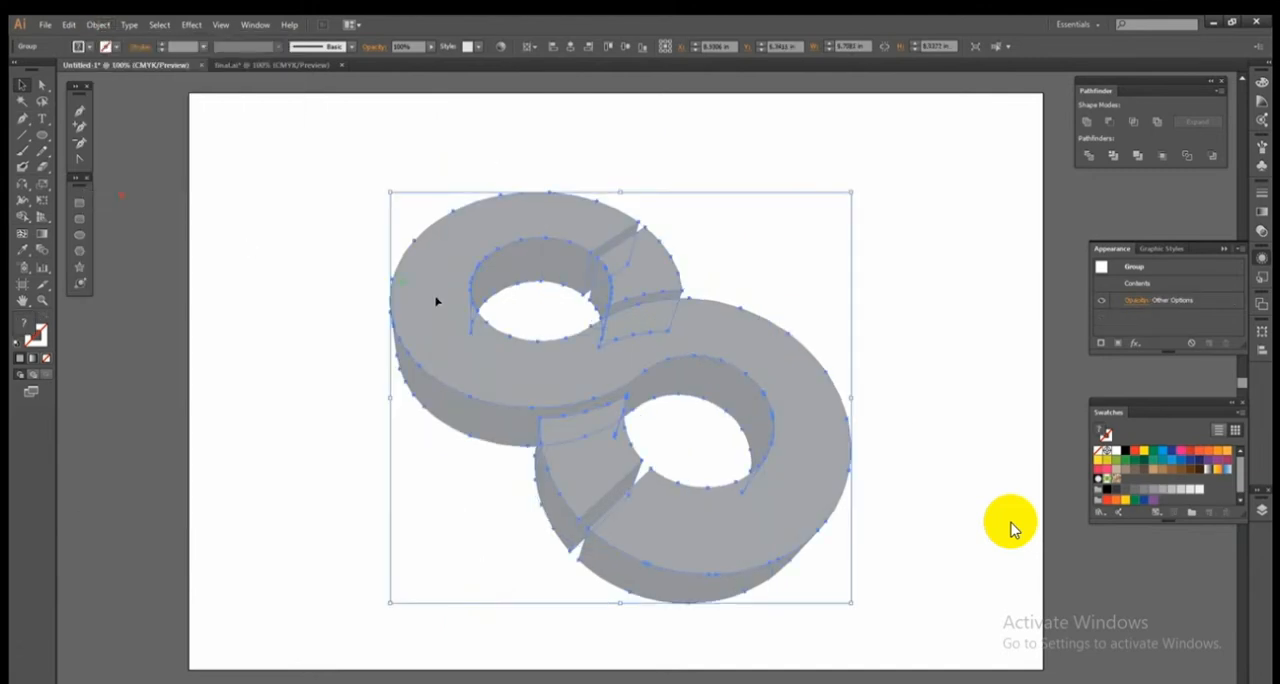
{"action": "right_click", "coordinate": [519, 392]}
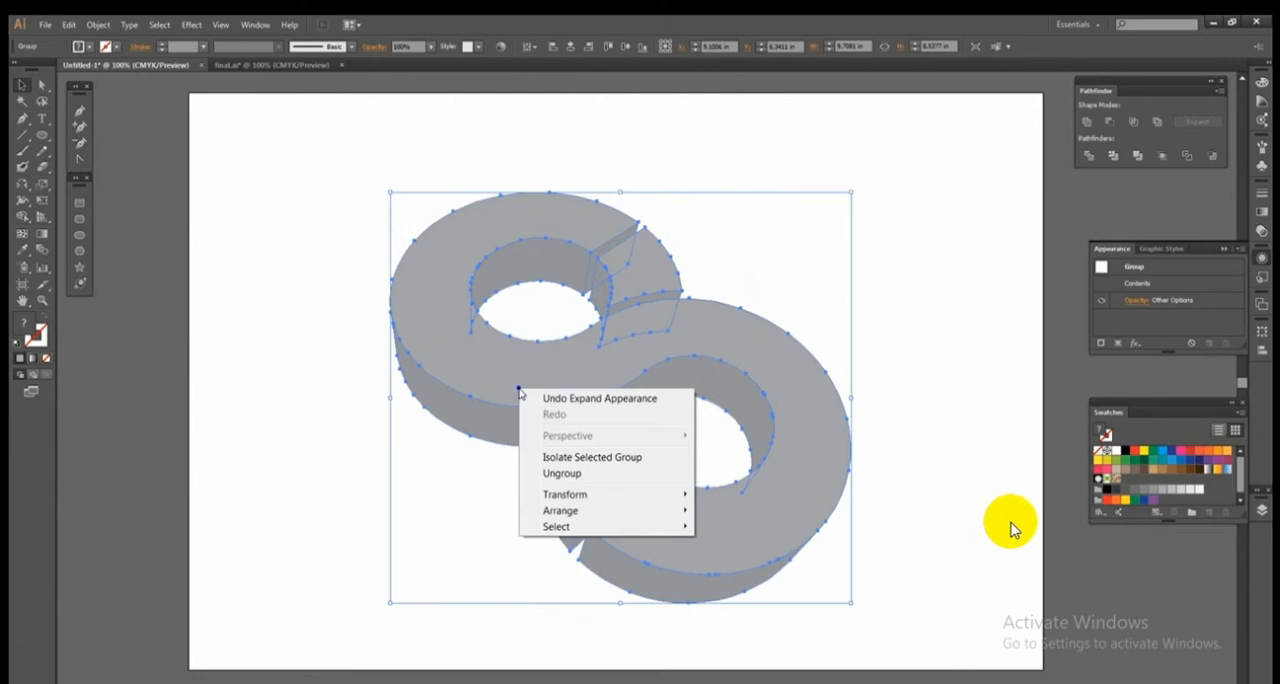
{"action": "left_click", "coordinate": [537, 472]}
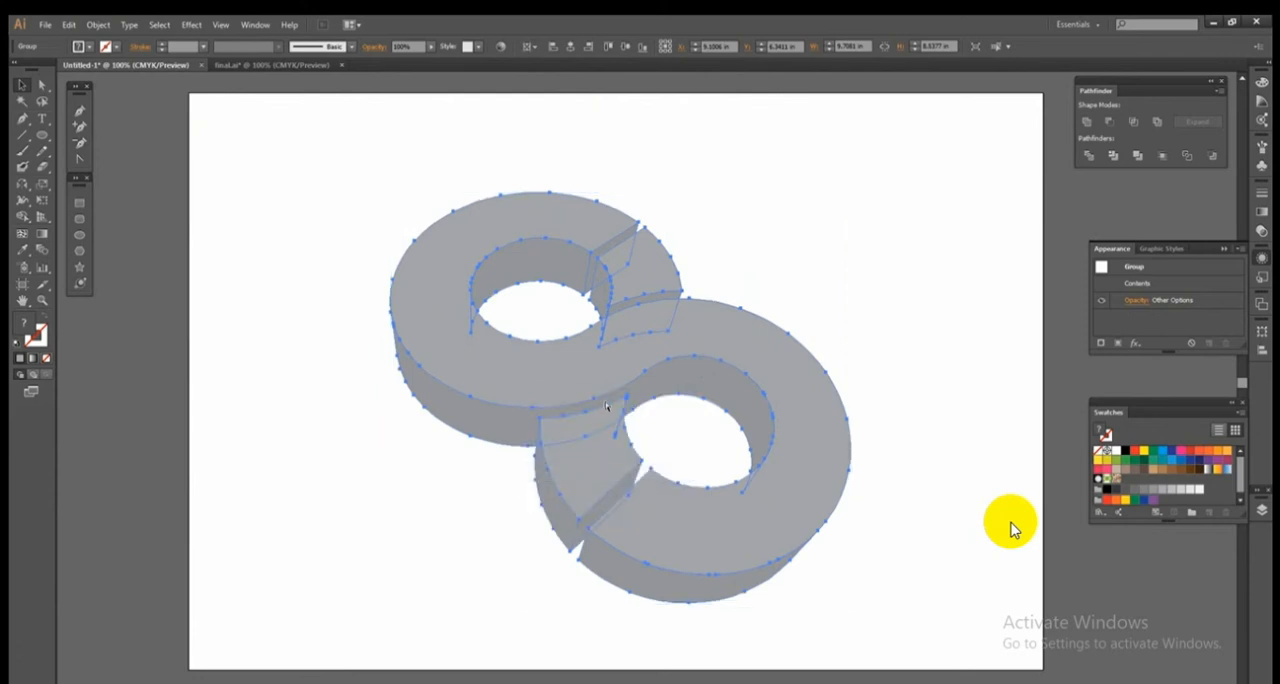
{"action": "left_click", "coordinate": [868, 332]}
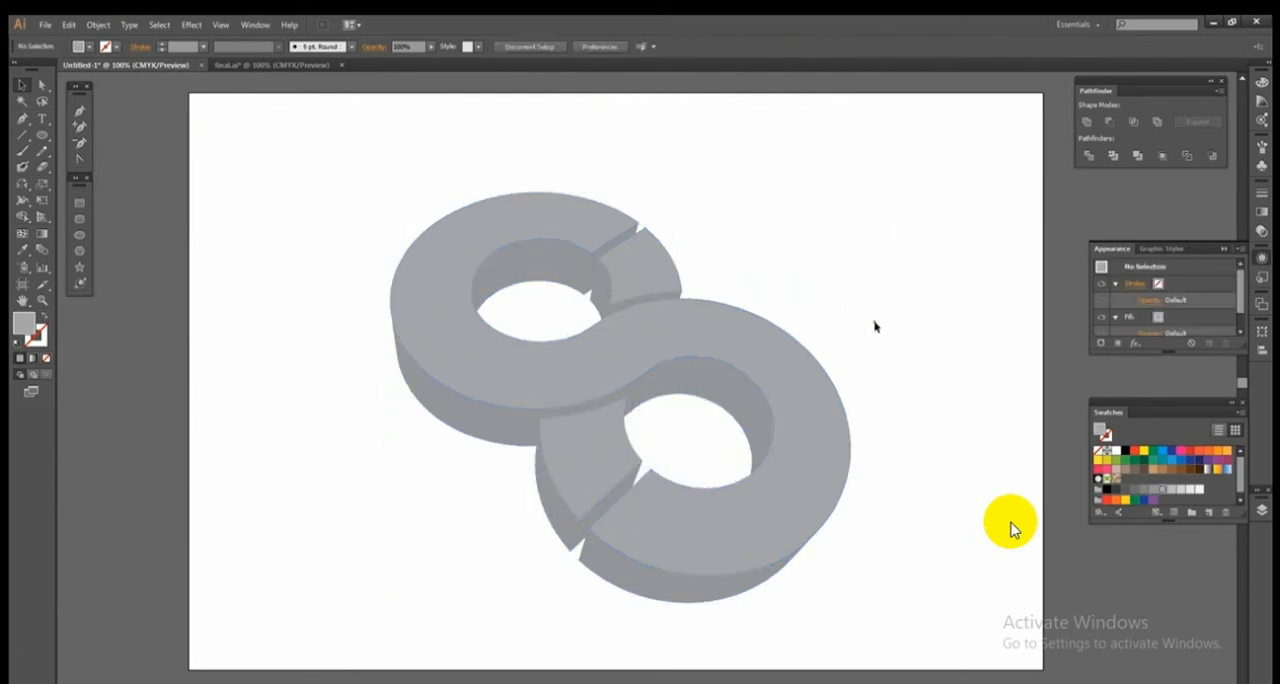
{"action": "left_click", "coordinate": [775, 355]}
{"action": "left_click_drag", "start_coordinate": [745, 351], "coordinate": [774, 326]}
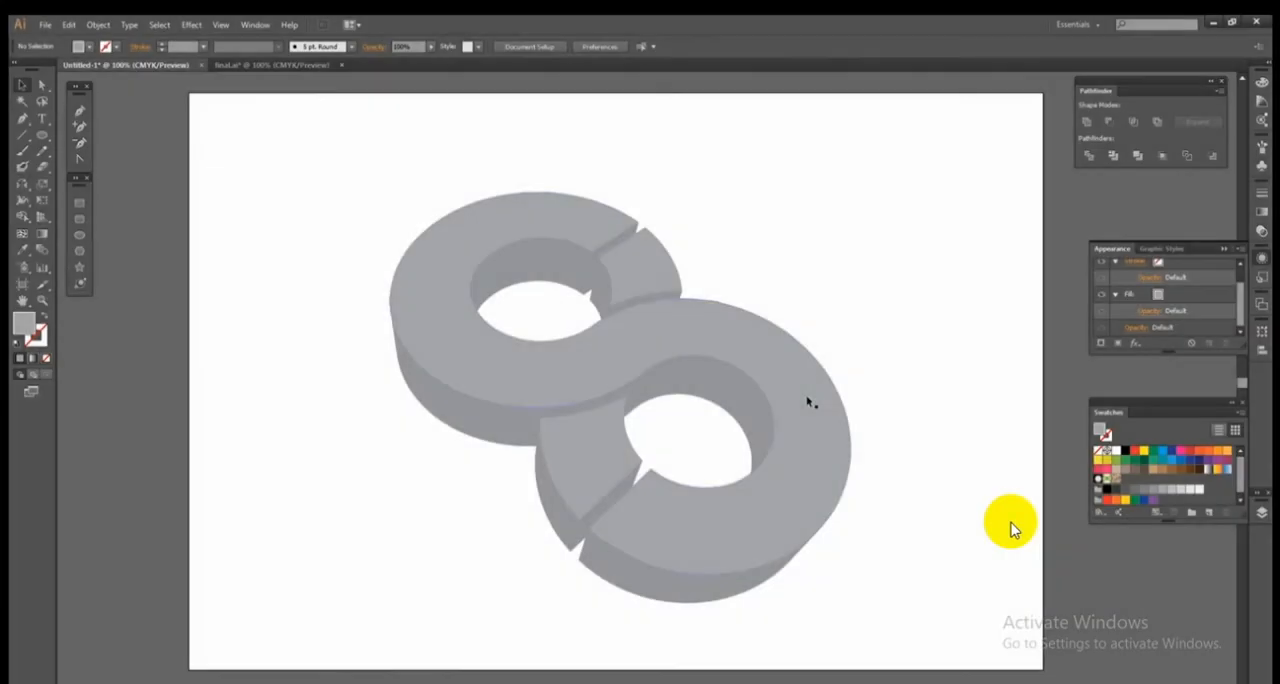
Show the gradient sample squares beside the artboard and fill the S's front face with the light-grey-to-black sample.
{"action": "left_click", "coordinate": [1262, 512]}
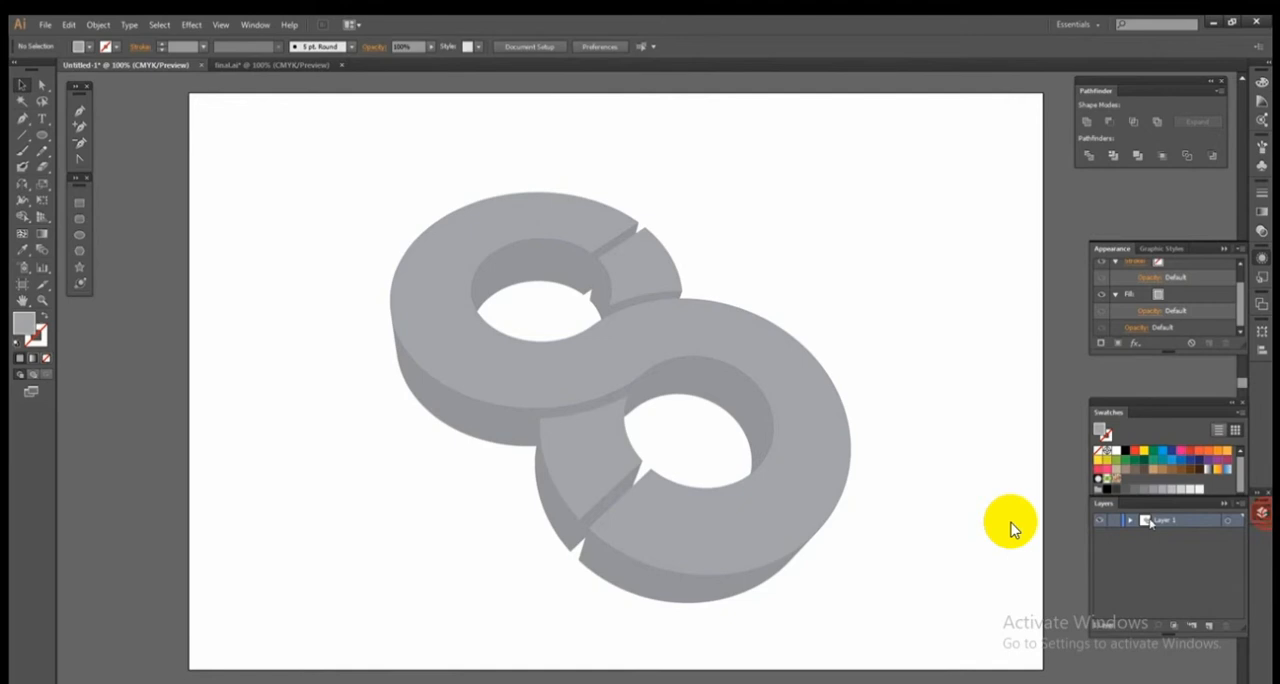
{"action": "left_click", "coordinate": [1265, 518]}
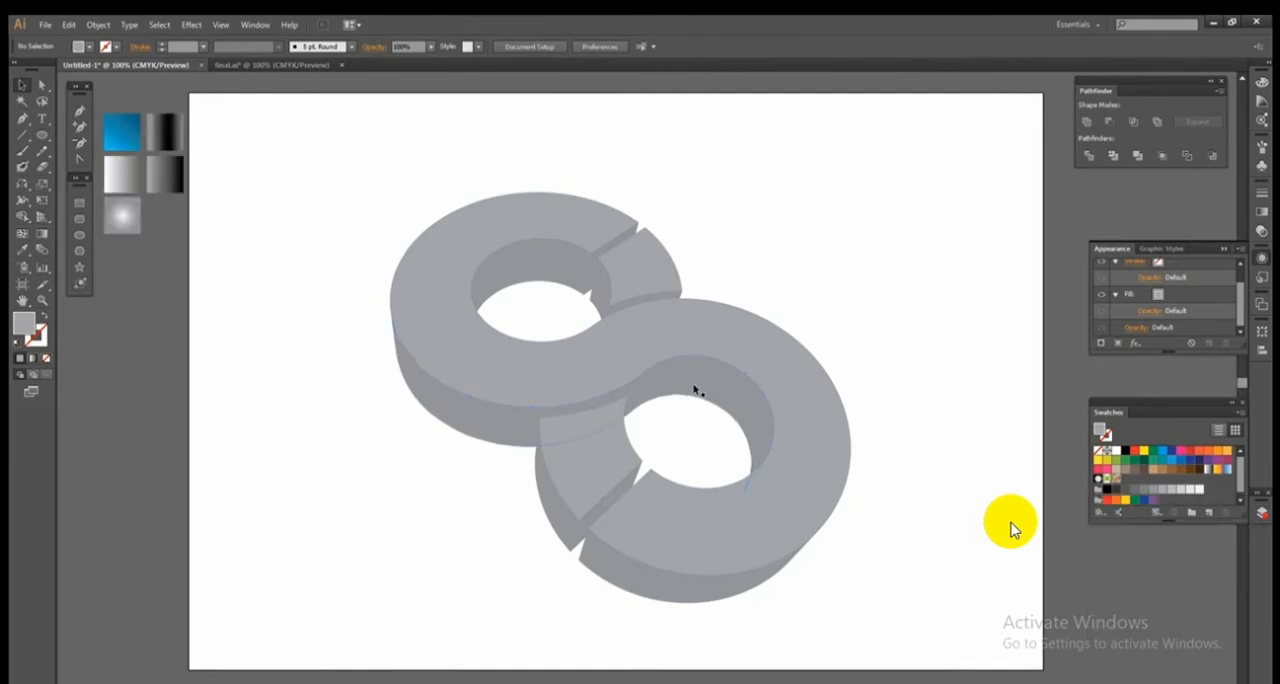
{"action": "left_click", "coordinate": [626, 350]}
{"action": "left_click", "coordinate": [20, 250]}
{"action": "left_click", "coordinate": [154, 184]}
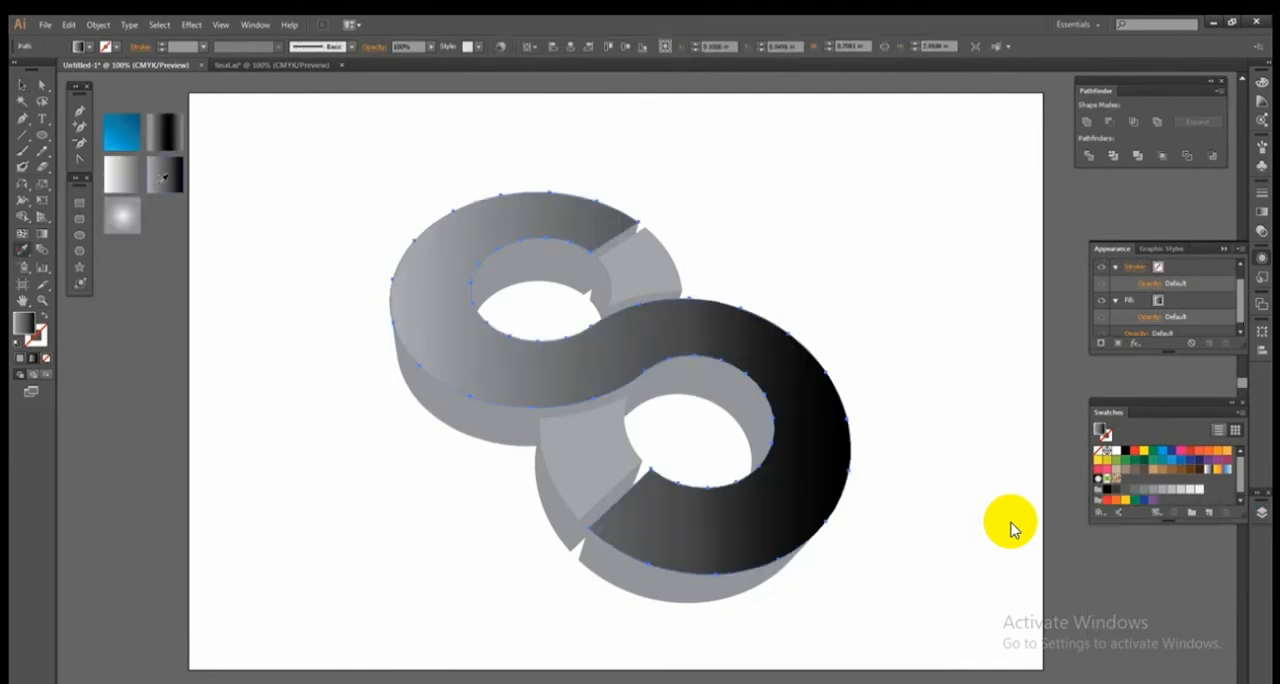
Fill the S's outer side walls, the upper hole's inner wall and the upper cut end with the grey-black-grey gradient sample.
{"action": "left_click", "coordinate": [457, 424], "text": "ctrl"}
{"action": "left_click", "coordinate": [168, 128]}
{"action": "left_click", "coordinate": [602, 563], "text": "ctrl"}
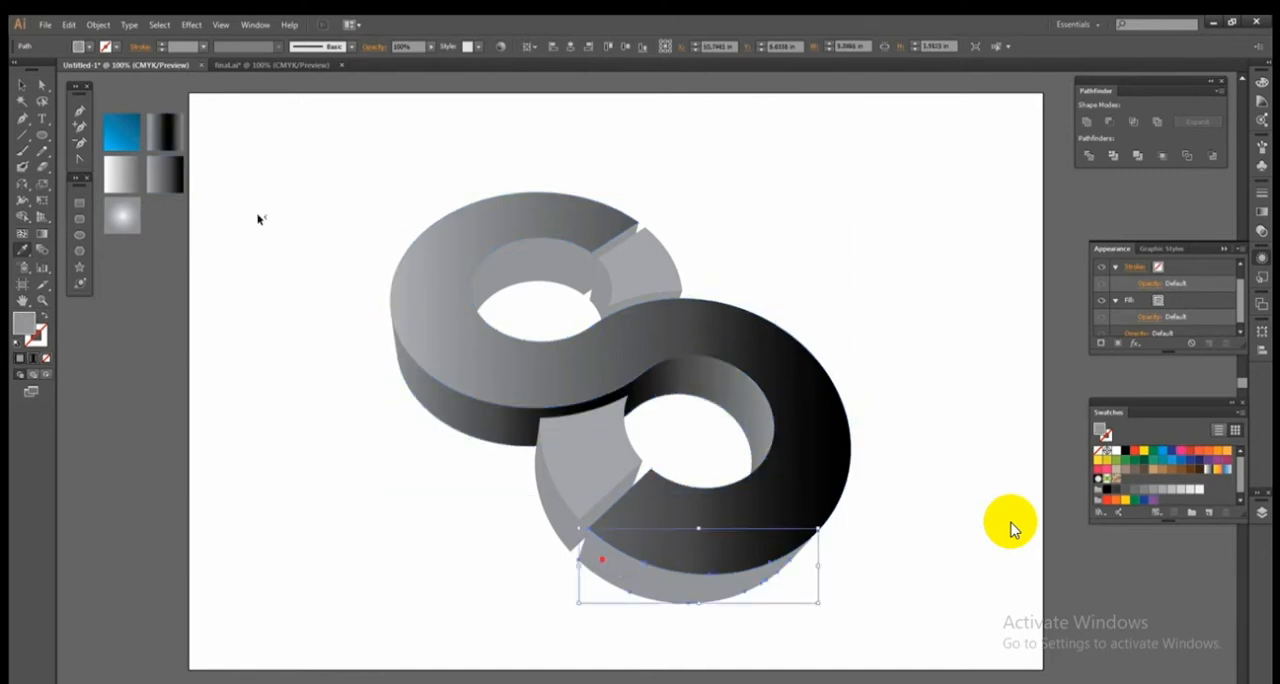
{"action": "left_click", "coordinate": [165, 133]}
{"action": "left_click", "coordinate": [530, 273], "text": "ctrl"}
{"action": "left_click", "coordinate": [166, 130]}
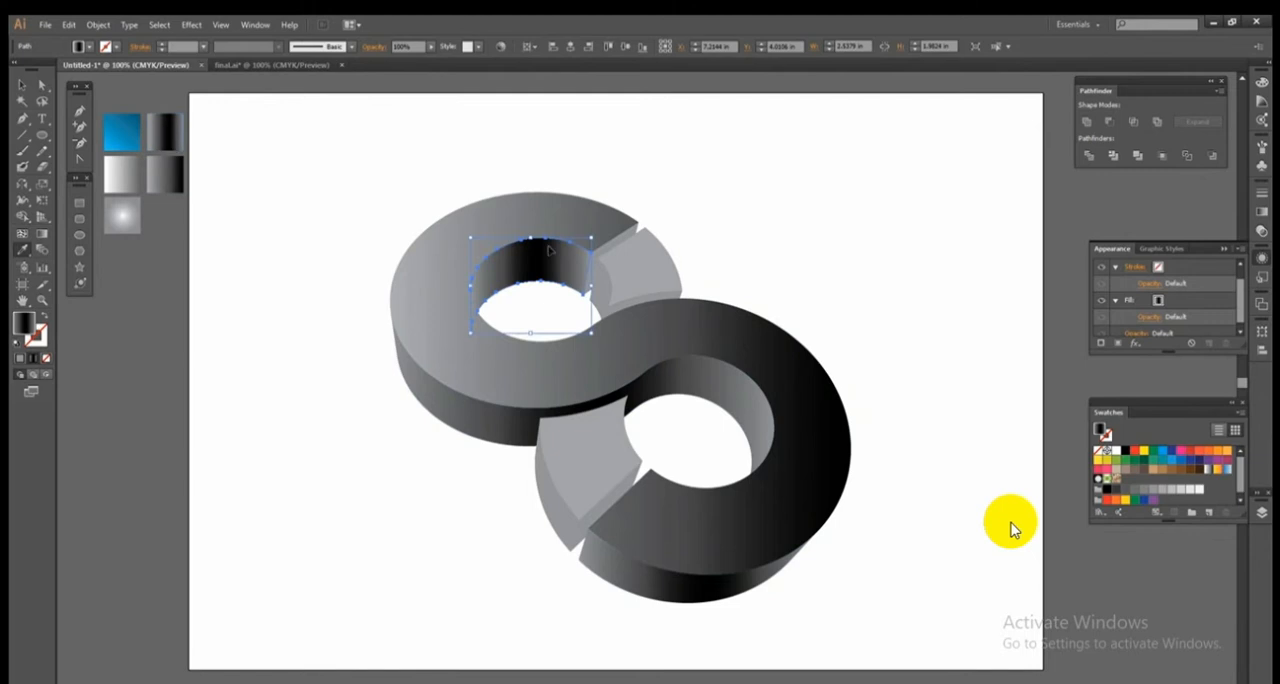
{"action": "left_click", "coordinate": [615, 252], "text": "ctrl"}
{"action": "left_click", "coordinate": [166, 130]}
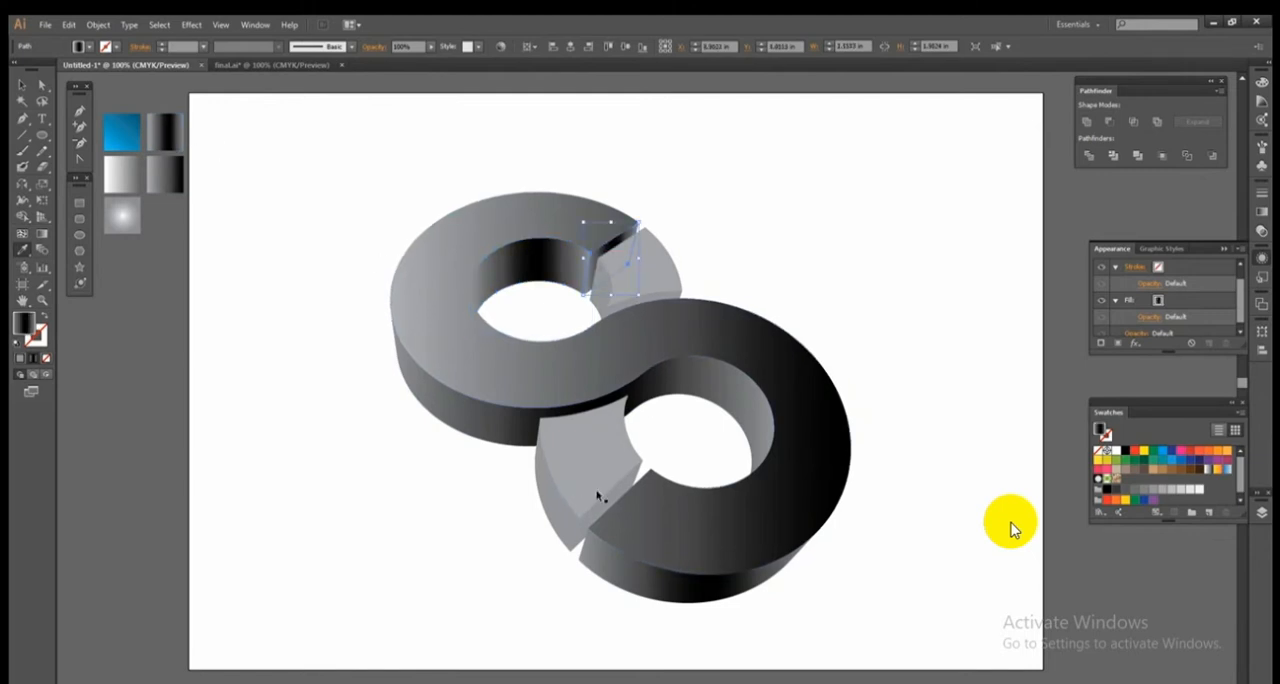
Fill the faces of both separate side segments with the blue gradient sample.
{"action": "left_click", "coordinate": [577, 453], "text": "ctrl"}
{"action": "left_click", "coordinate": [121, 130]}
{"action": "left_click", "coordinate": [612, 274], "text": "ctrl"}
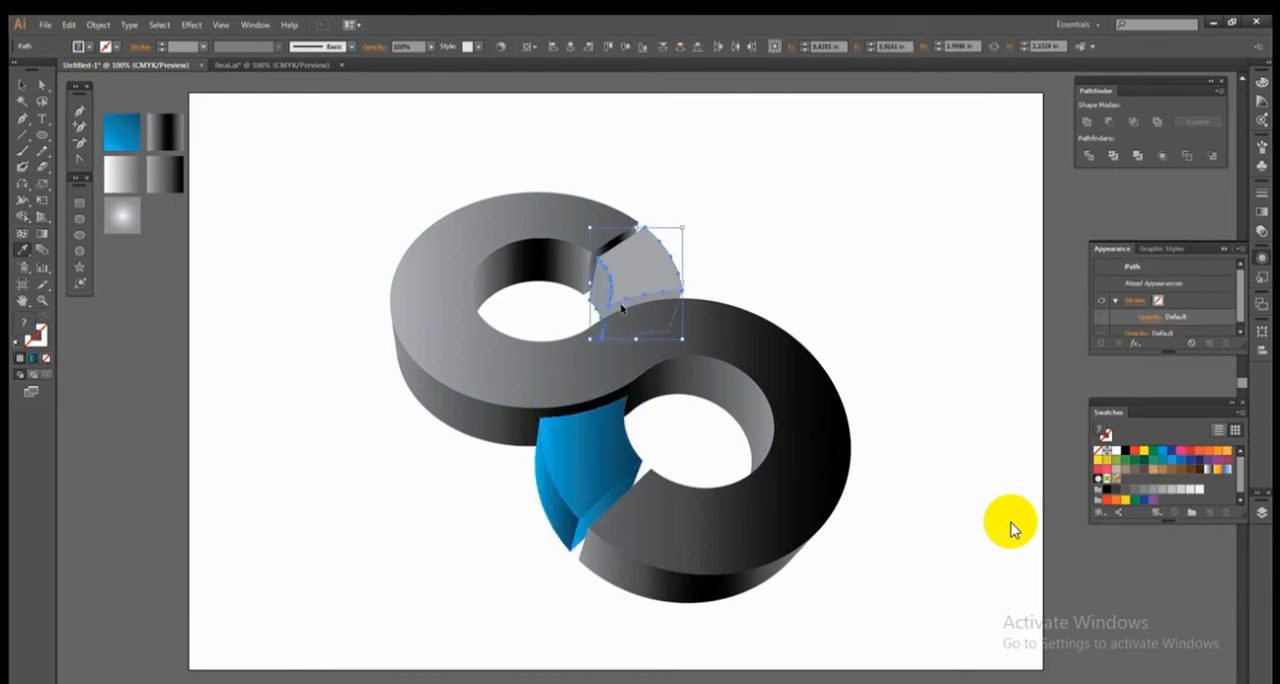
{"action": "left_click", "coordinate": [138, 128]}
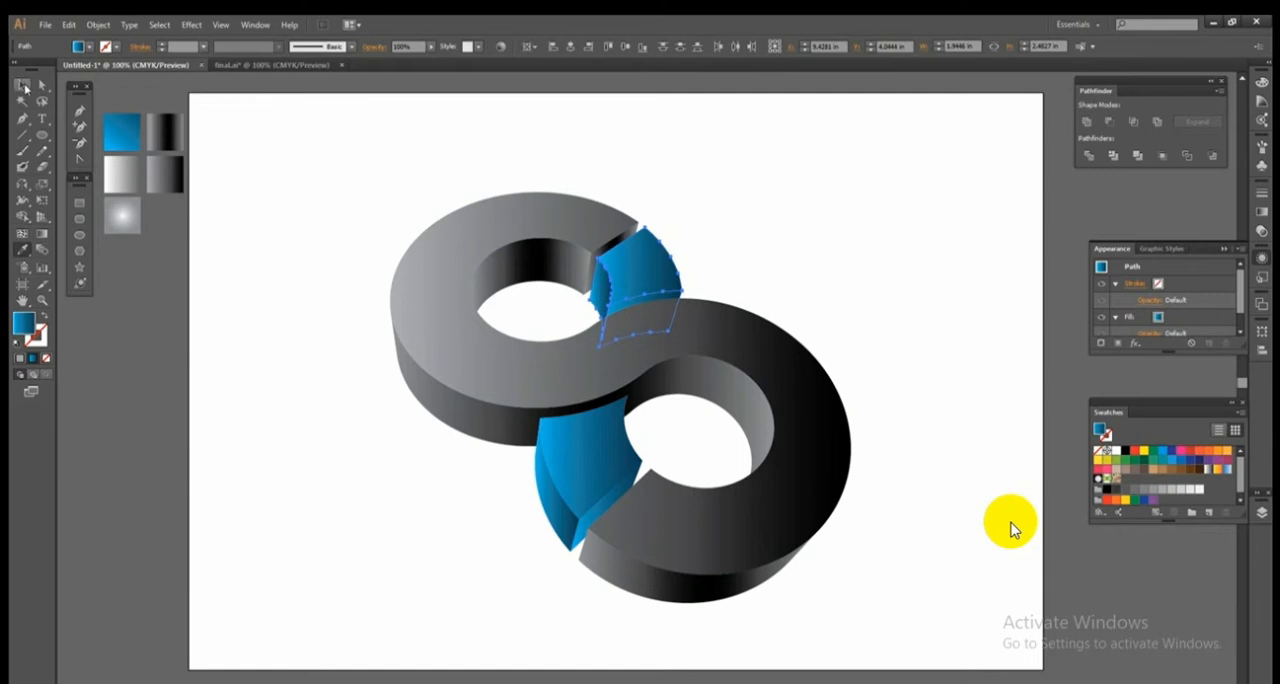
{"action": "left_click", "coordinate": [22, 84]}
{"action": "left_click", "coordinate": [300, 333]}
Redirect the S front face's gradient diagonally, from just beyond the upper ring's outer left edge to the lower ring's right side.
{"action": "left_click", "coordinate": [463, 352]}
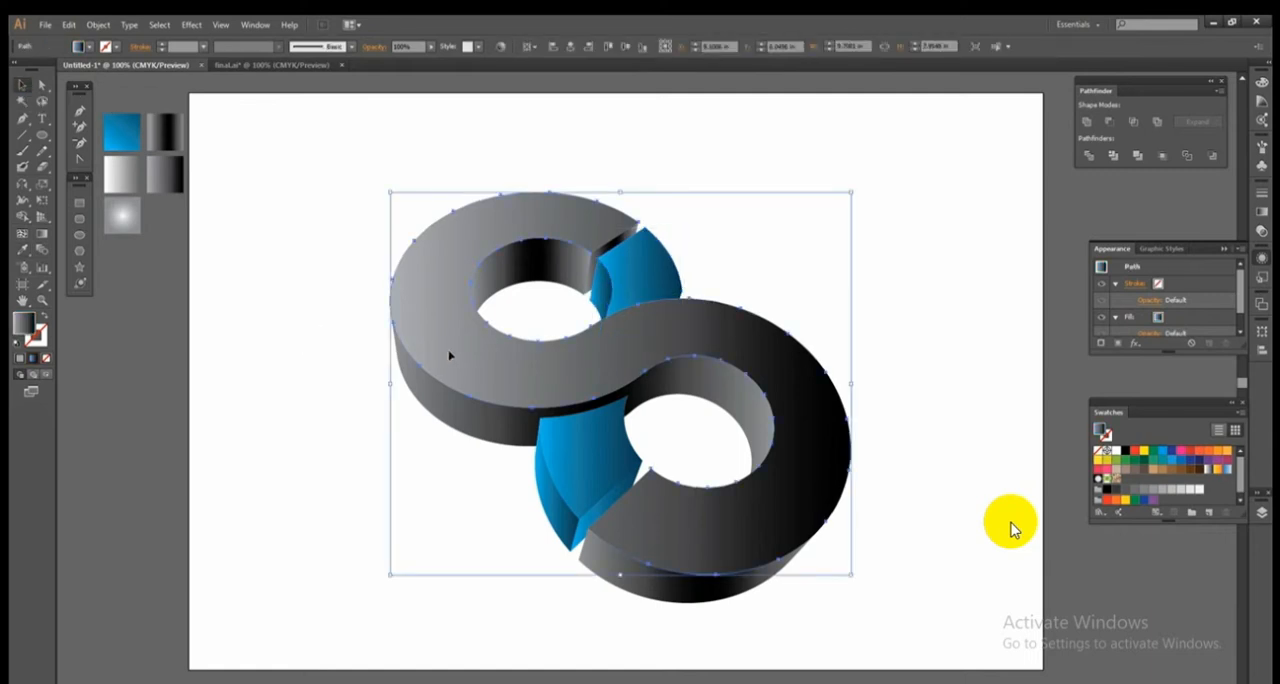
{"action": "left_click", "coordinate": [317, 506]}
{"action": "left_click", "coordinate": [749, 506]}
{"action": "left_click", "coordinate": [42, 234]}
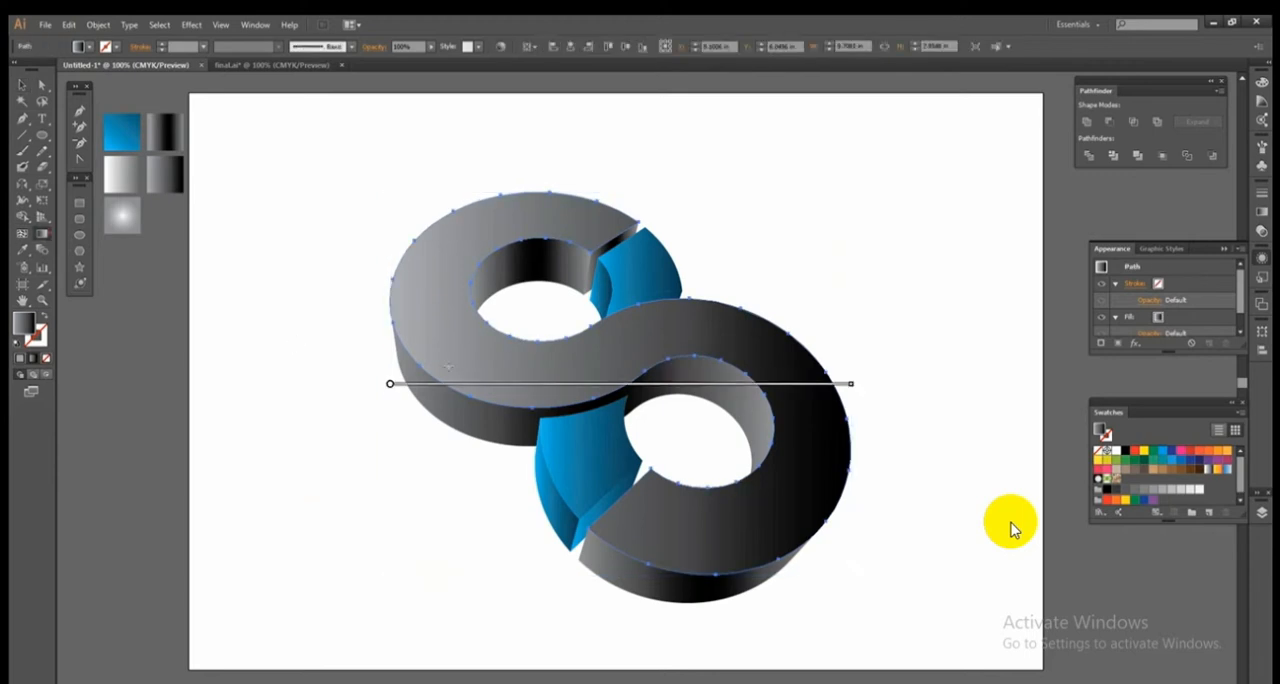
{"action": "mouse_move", "coordinate": [402, 303]}
{"action": "left_mouse_down"}
{"action": "mouse_move", "coordinate": [883, 563]}
{"action": "mouse_move", "coordinate": [836, 460]}
{"action": "mouse_move", "coordinate": [780, 444]}
{"action": "left_mouse_up"}
{"action": "left_click_drag", "start_coordinate": [706, 417], "coordinate": [700, 415]}
{"action": "left_click_drag", "start_coordinate": [386, 296], "coordinate": [343, 284]}
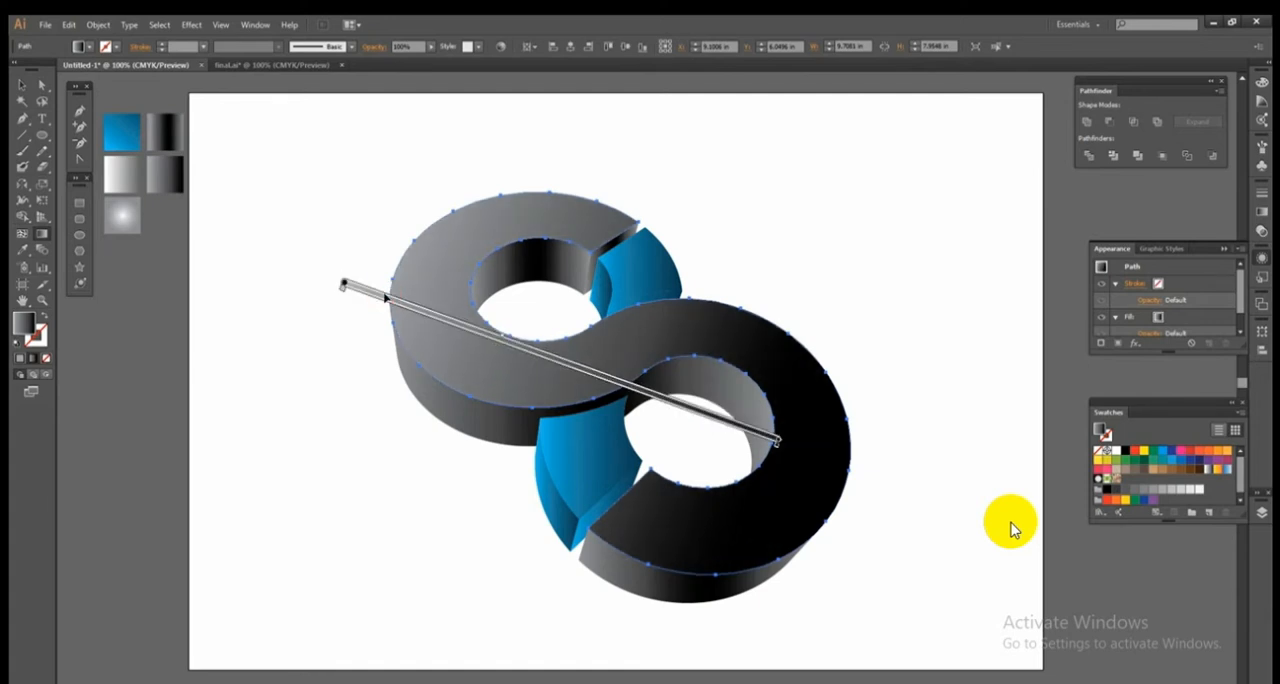
{"action": "mouse_move", "coordinate": [548, 357]}
{"action": "left_mouse_down"}
{"action": "mouse_move", "coordinate": [575, 366]}
{"action": "mouse_move", "coordinate": [562, 365]}
{"action": "left_mouse_up"}
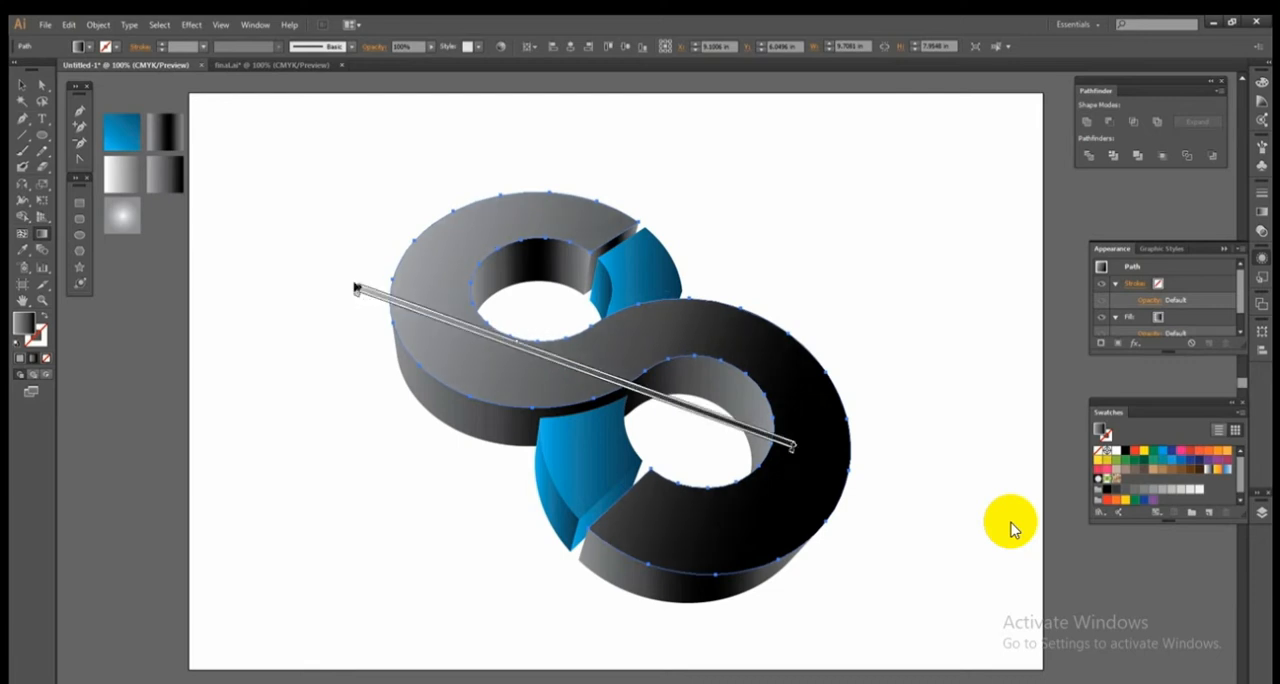
{"action": "mouse_move", "coordinate": [798, 450]}
{"action": "left_mouse_down"}
{"action": "mouse_move", "coordinate": [764, 476]}
{"action": "mouse_move", "coordinate": [782, 466]}
{"action": "left_mouse_up"}
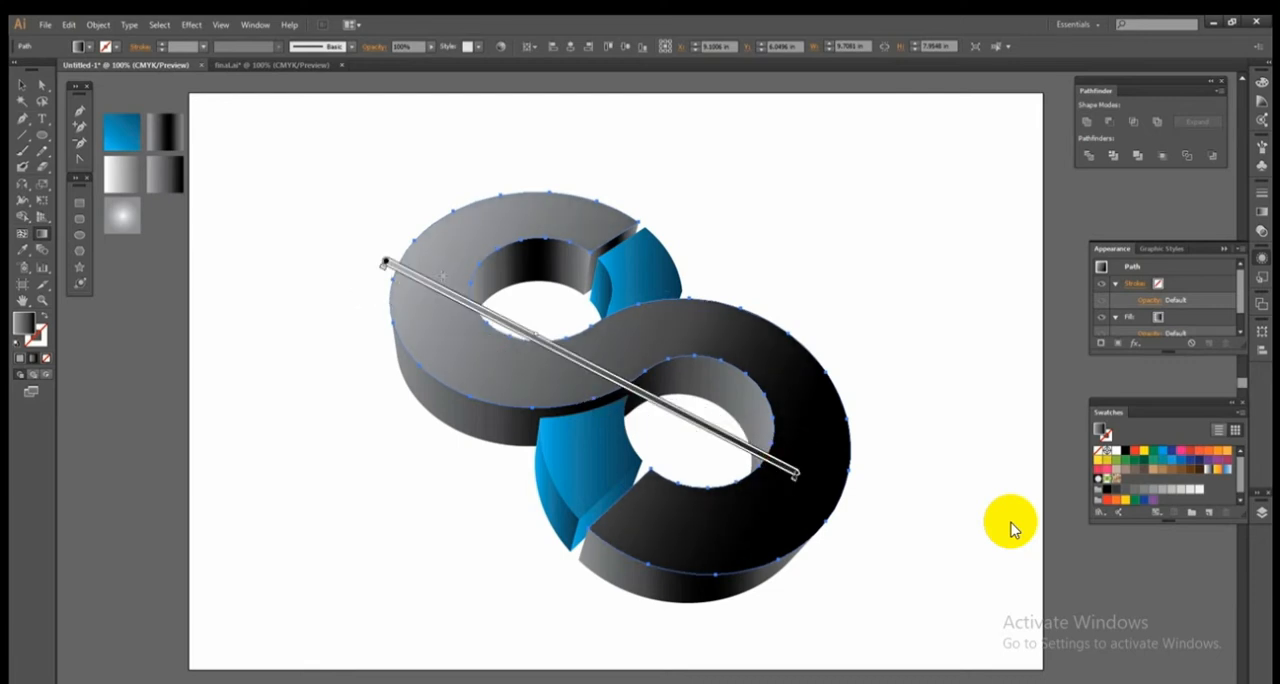
{"action": "mouse_move", "coordinate": [803, 481]}
{"action": "left_mouse_down"}
{"action": "mouse_move", "coordinate": [845, 500]}
{"action": "mouse_move", "coordinate": [822, 497]}
{"action": "left_mouse_up"}
{"action": "left_click_drag", "start_coordinate": [386, 260], "coordinate": [846, 505]}
{"action": "left_click_drag", "start_coordinate": [354, 246], "coordinate": [818, 487]}
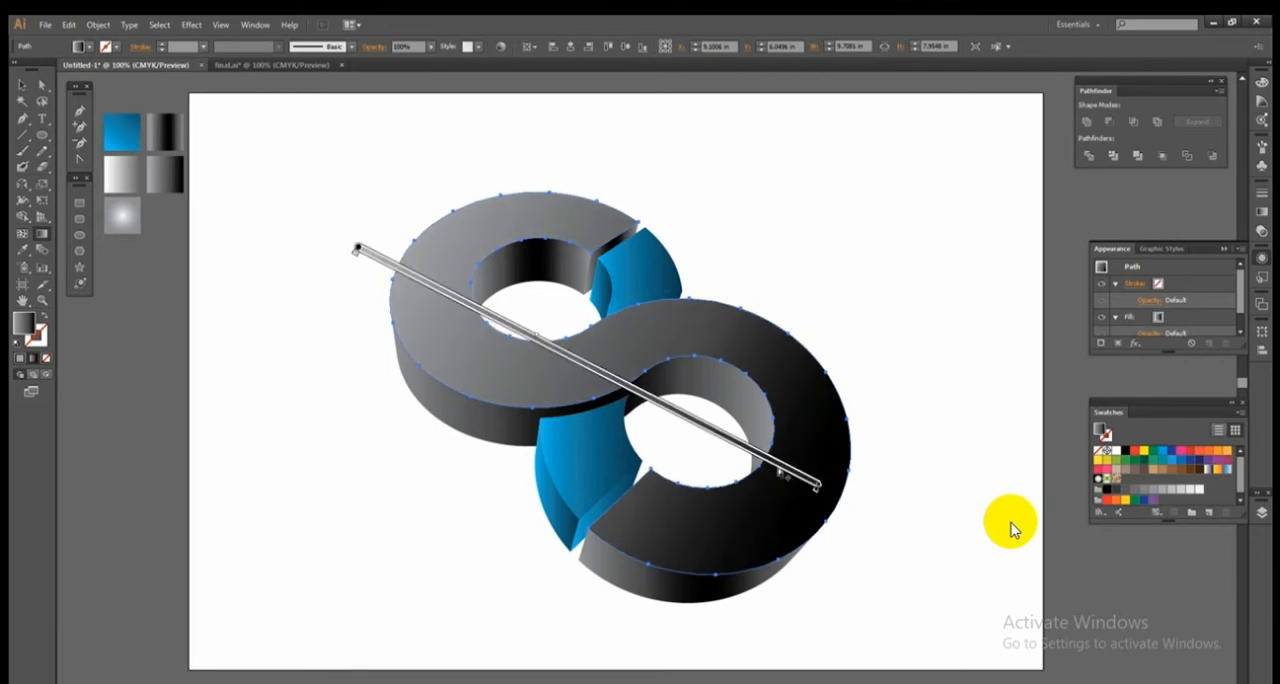
{"action": "key", "text": "v"}
{"action": "left_click", "coordinate": [251, 378]}
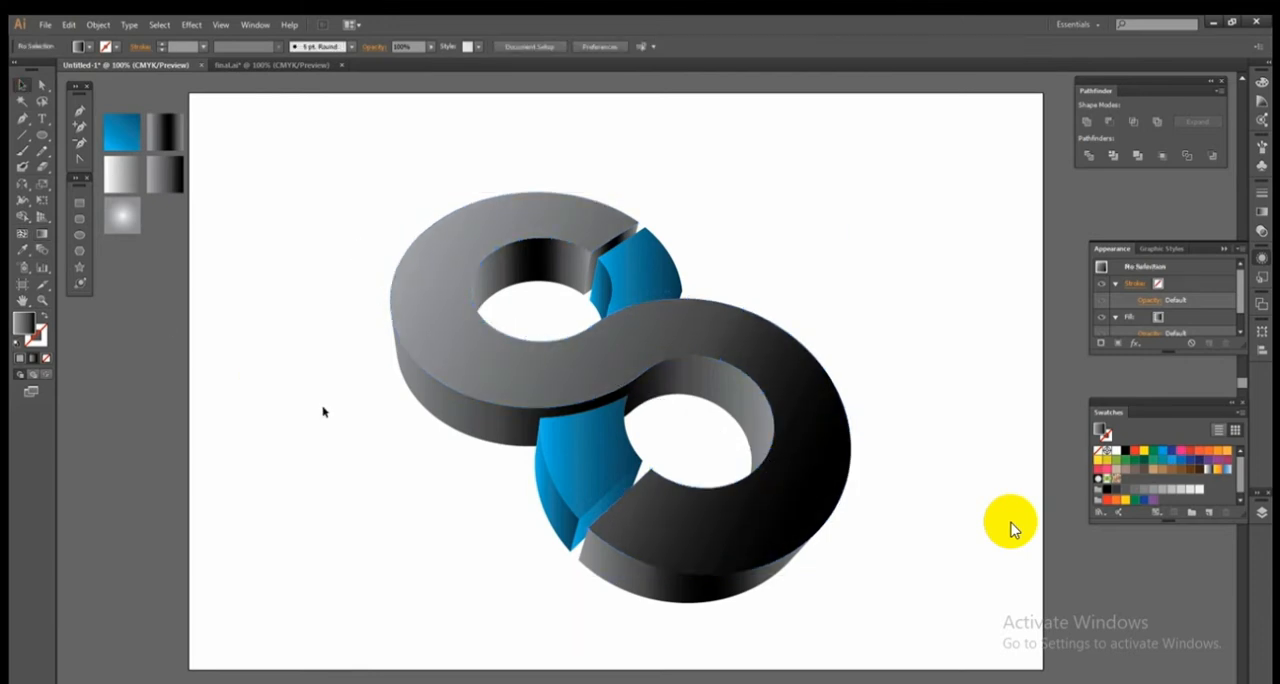
Remove the end colour stop from the gradient on the outer side wall beneath the S's lower ring.
{"action": "left_click", "coordinate": [620, 580]}
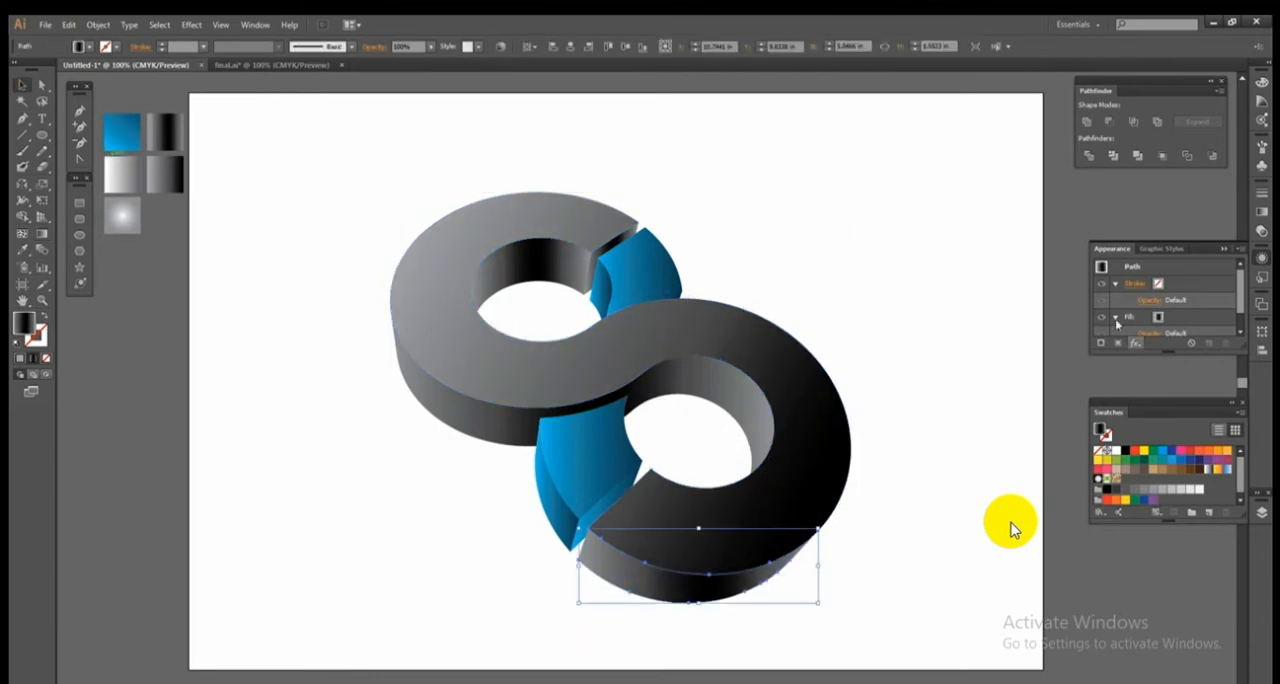
{"action": "left_click", "coordinate": [1262, 206]}
{"action": "left_click_drag", "start_coordinate": [1223, 288], "coordinate": [1226, 337]}
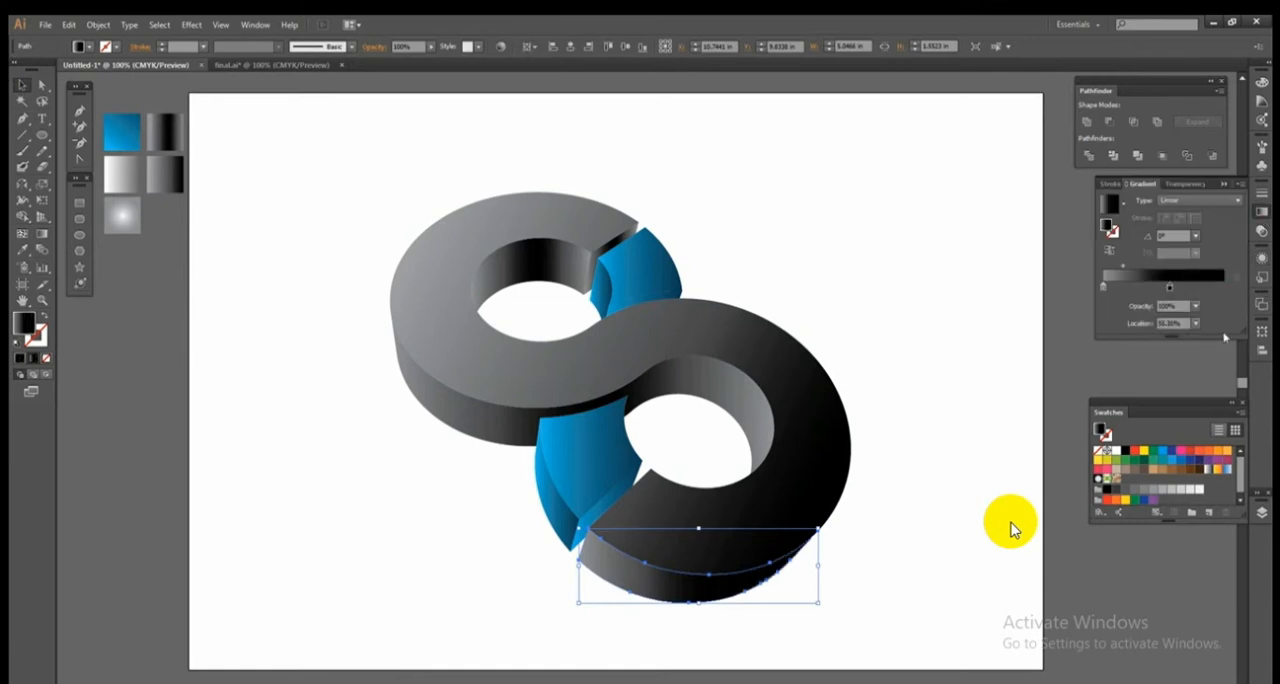
Shift the black stop slightly towards the end on the lower outer wall, and make the upper hole's inner wall run from black to grey.
{"action": "left_click_drag", "start_coordinate": [1171, 288], "coordinate": [1180, 288]}
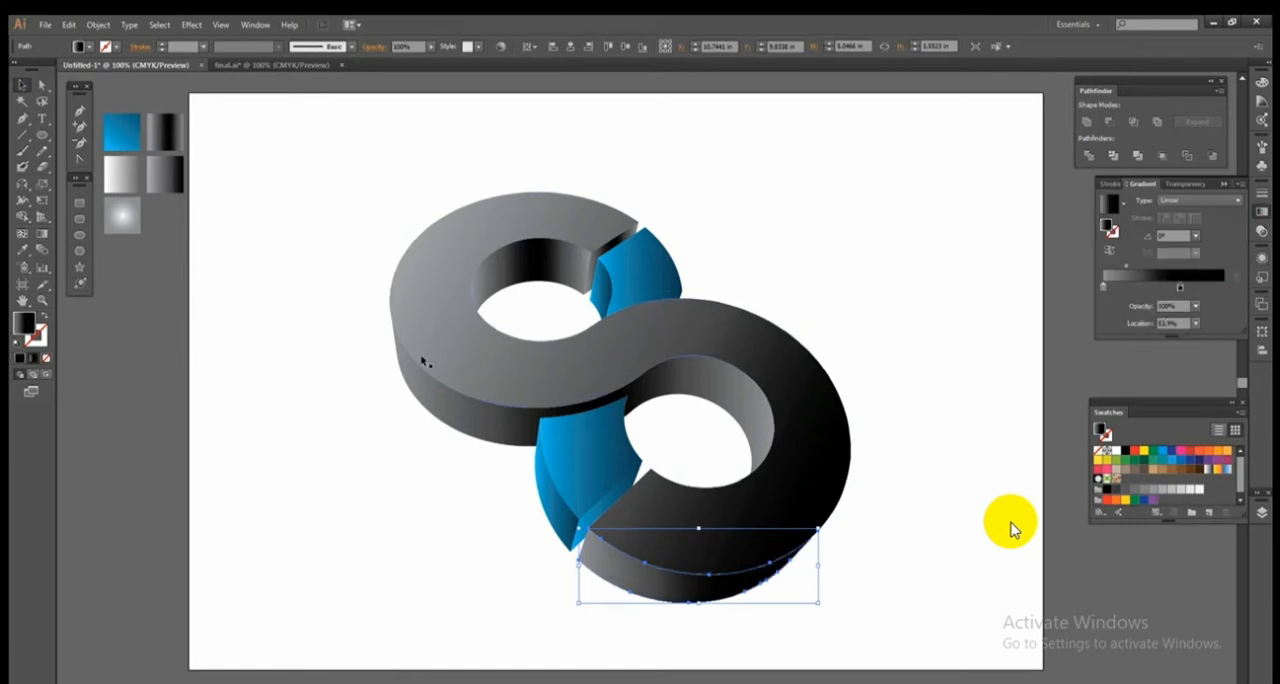
{"action": "left_click", "coordinate": [500, 322]}
{"action": "left_click_drag", "start_coordinate": [1104, 288], "coordinate": [1082, 446]}
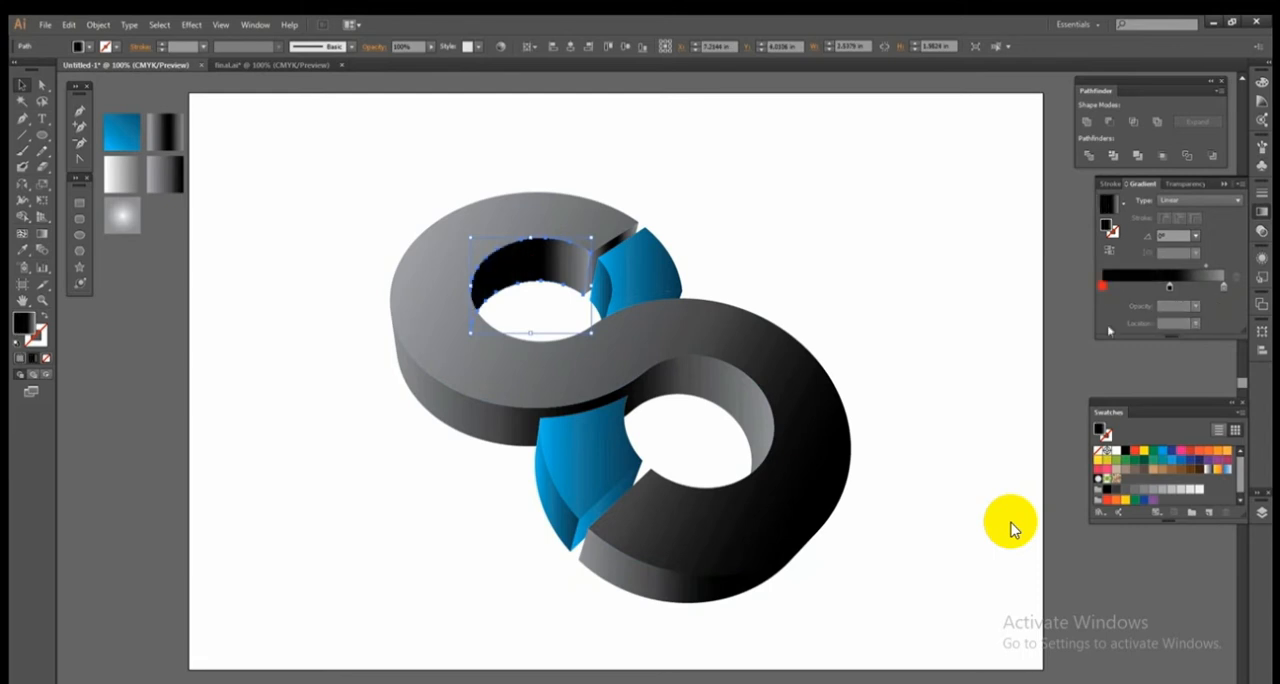
{"action": "left_click_drag", "start_coordinate": [1169, 287], "coordinate": [863, 293]}
{"action": "left_click", "coordinate": [1187, 267]}
Reduce the upper cut end's gradient to two stops, reverse it to run from black to grey, and move its midpoint to about halfway.
{"action": "left_click", "coordinate": [638, 241]}
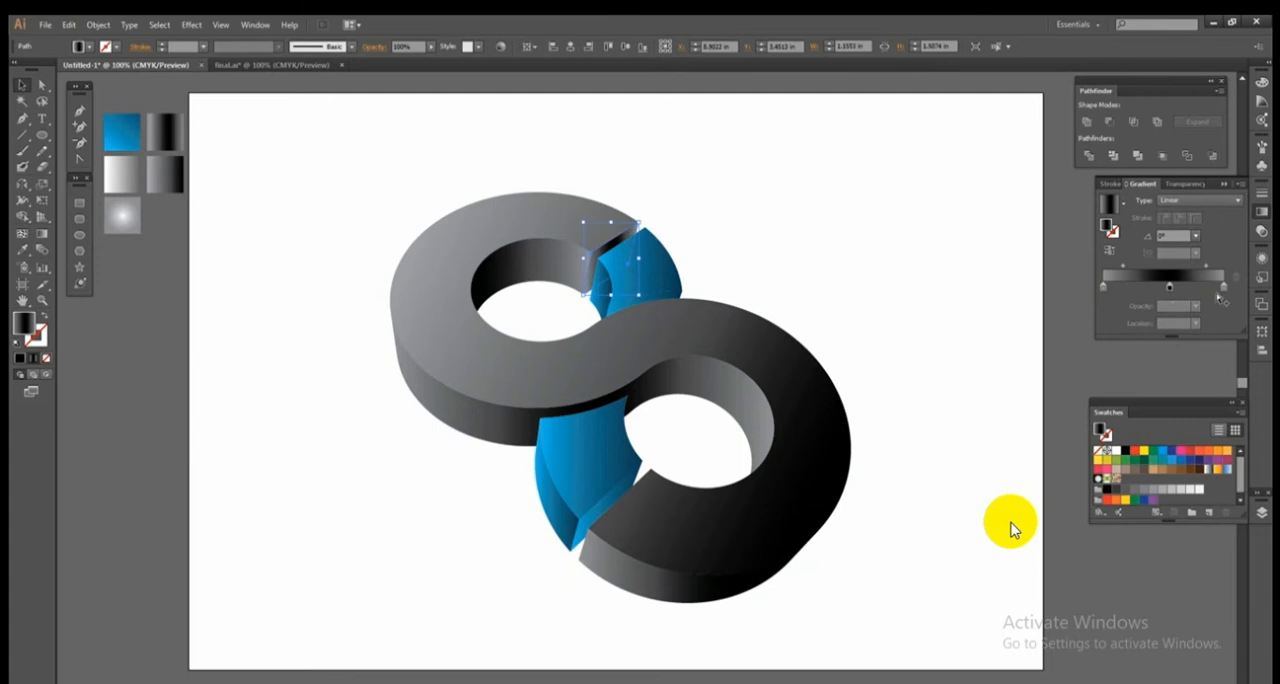
{"action": "left_click_drag", "start_coordinate": [1224, 288], "coordinate": [1224, 417]}
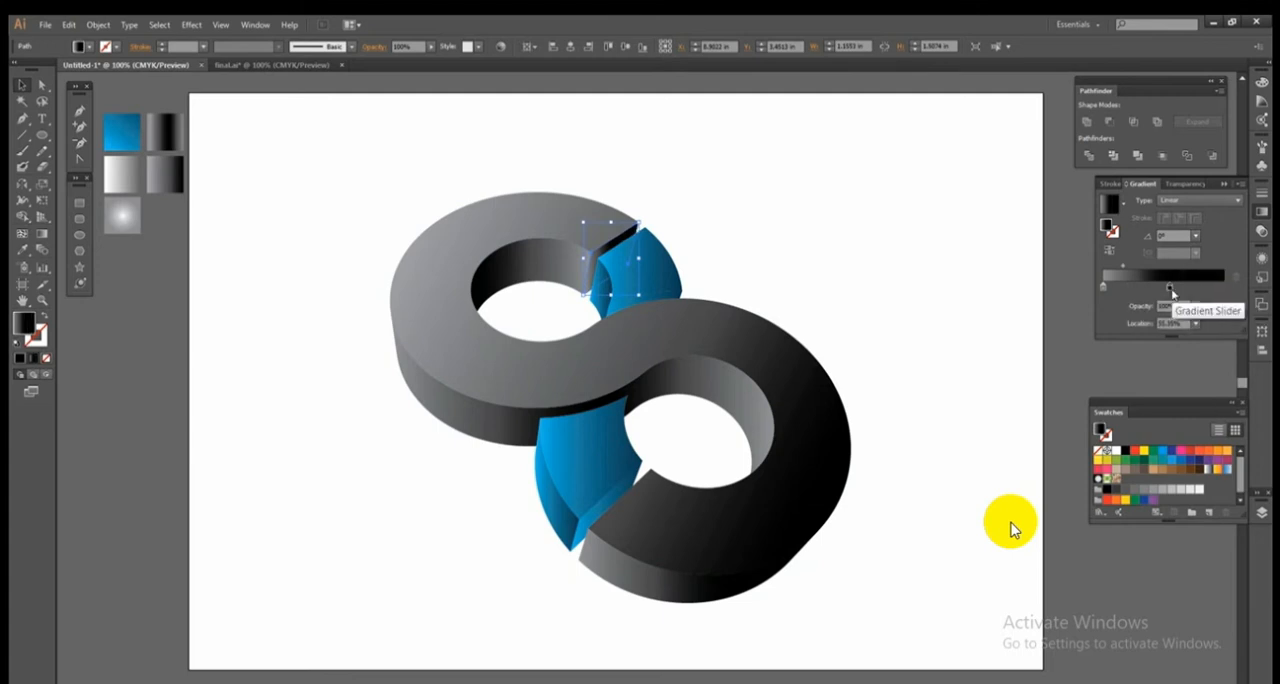
{"action": "left_click_drag", "start_coordinate": [1170, 288], "coordinate": [1258, 301]}
{"action": "left_click", "coordinate": [1111, 252]}
{"action": "left_click_drag", "start_coordinate": [1189, 266], "coordinate": [1162, 267]}
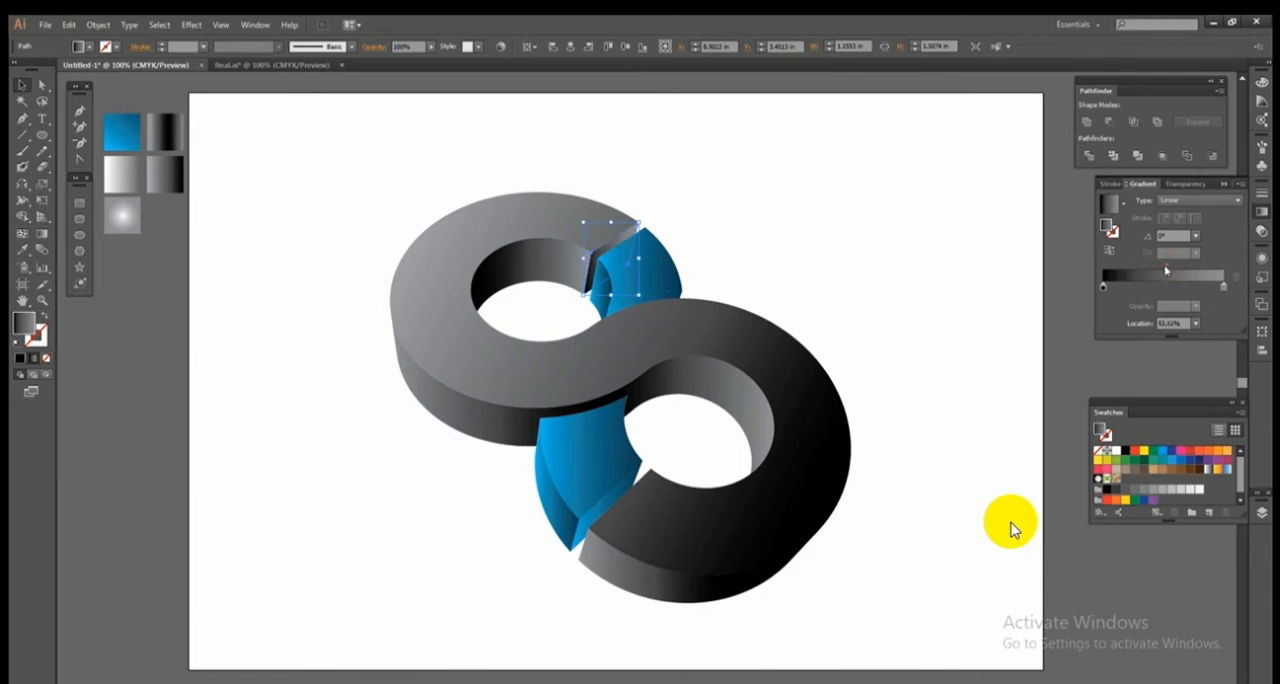
Redirect the gradient on the upper blue segment's front face diagonally, from its lower inner edge to just beyond its upper edge.
{"action": "left_click", "coordinate": [195, 244]}
{"action": "left_click", "coordinate": [652, 273]}
{"action": "key", "text": "g"}
{"action": "left_click_drag", "start_coordinate": [614, 305], "coordinate": [668, 218]}
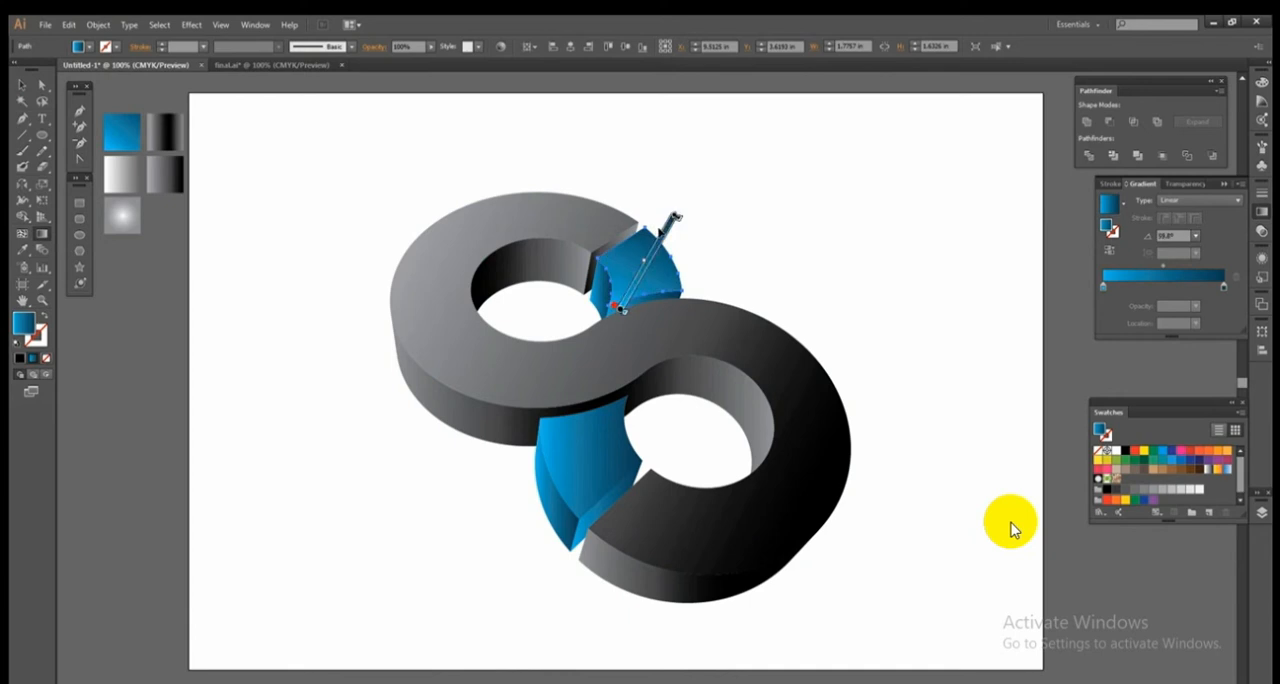
Reverse the gradient on the upper blue segment's narrow inner wall and redirect it diagonally upward.
{"action": "key", "text": "v"}
{"action": "left_click", "coordinate": [596, 308]}
{"action": "left_click_drag", "start_coordinate": [592, 314], "coordinate": [609, 280]}
{"action": "left_click", "coordinate": [1109, 251]}
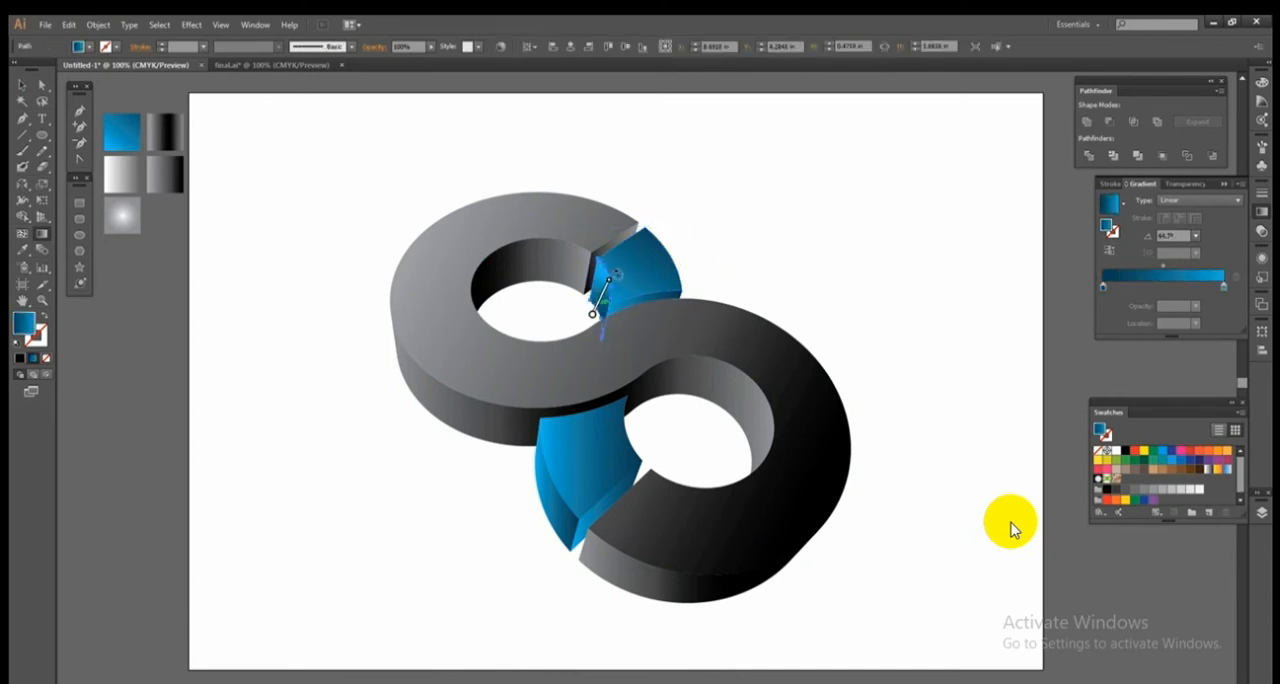
{"action": "left_click", "coordinate": [748, 241], "text": "ctrl"}
{"action": "left_click", "coordinate": [598, 304], "text": "ctrl"}
{"action": "left_click_drag", "start_coordinate": [589, 317], "coordinate": [621, 267]}
{"action": "left_click", "coordinate": [726, 218], "text": "ctrl"}
Redirect the gradient on the lower blue segment's front face almost vertically, from its upper edge downward.
{"action": "left_click", "coordinate": [567, 465], "text": "ctrl"}
{"action": "left_click_drag", "start_coordinate": [524, 407], "coordinate": [650, 487]}
{"action": "left_click_drag", "start_coordinate": [556, 396], "coordinate": [650, 516]}
{"action": "left_click", "coordinate": [914, 387], "text": "ctrl"}
{"action": "left_click", "coordinate": [602, 478], "text": "ctrl"}
{"action": "mouse_move", "coordinate": [597, 398]}
{"action": "left_mouse_down"}
{"action": "mouse_move", "coordinate": [583, 569]}
{"action": "mouse_move", "coordinate": [599, 371]}
{"action": "mouse_move", "coordinate": [597, 408]}
{"action": "left_mouse_up"}
{"action": "left_click_drag", "start_coordinate": [583, 571], "coordinate": [586, 484]}
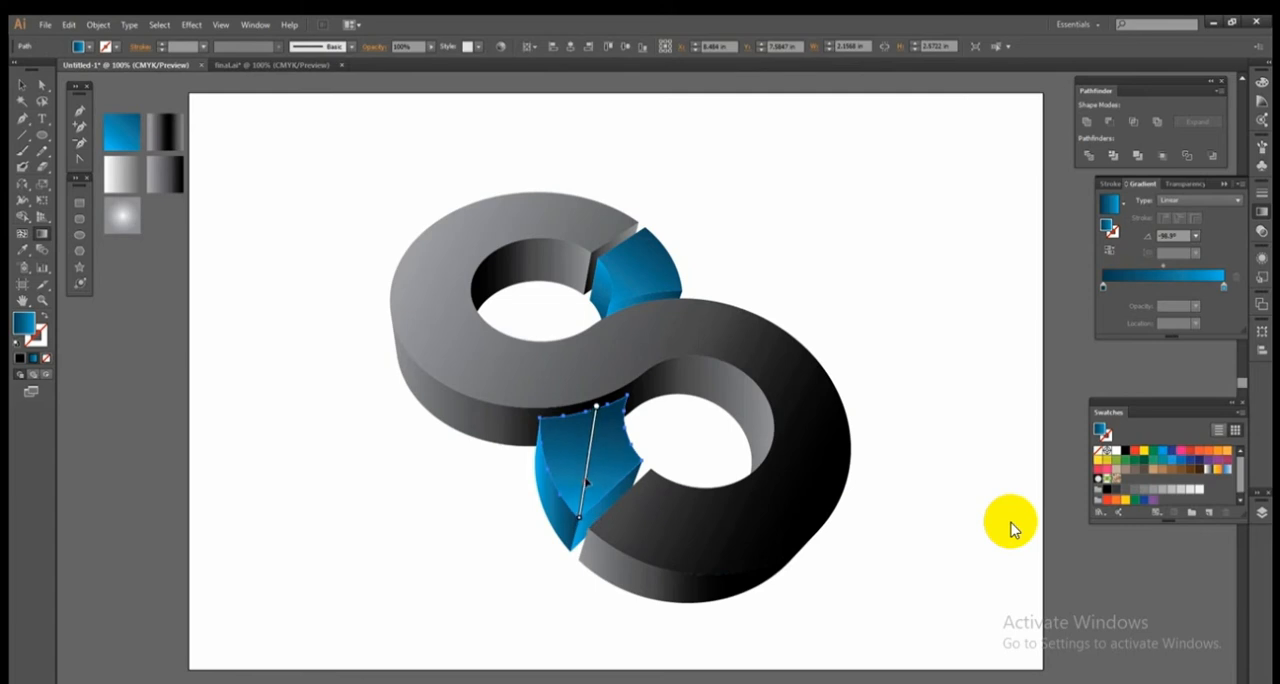
Reverse the gradient on the lower blue segment's outer side wall and redirect it diagonally along the wall.
{"action": "left_click", "coordinate": [556, 508], "text": "ctrl"}
{"action": "left_click_drag", "start_coordinate": [527, 438], "coordinate": [601, 568]}
{"action": "left_click", "coordinate": [1109, 251]}
{"action": "left_click_drag", "start_coordinate": [575, 522], "coordinate": [555, 486]}
{"action": "left_click_drag", "start_coordinate": [581, 533], "coordinate": [566, 505]}
{"action": "left_click_drag", "start_coordinate": [563, 500], "coordinate": [574, 530]}
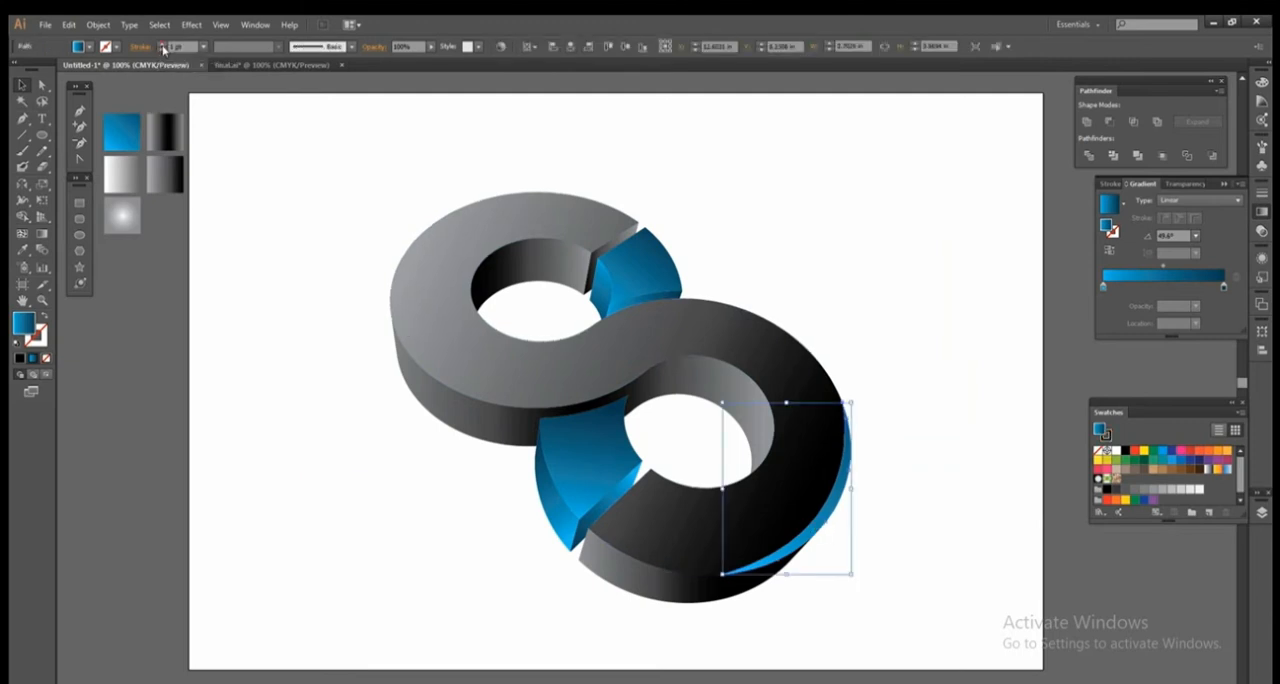
Give the blue crescent on the lower ring's outer right edge a 2 pt black stroke.
{"action": "left_click", "coordinate": [79, 117]}
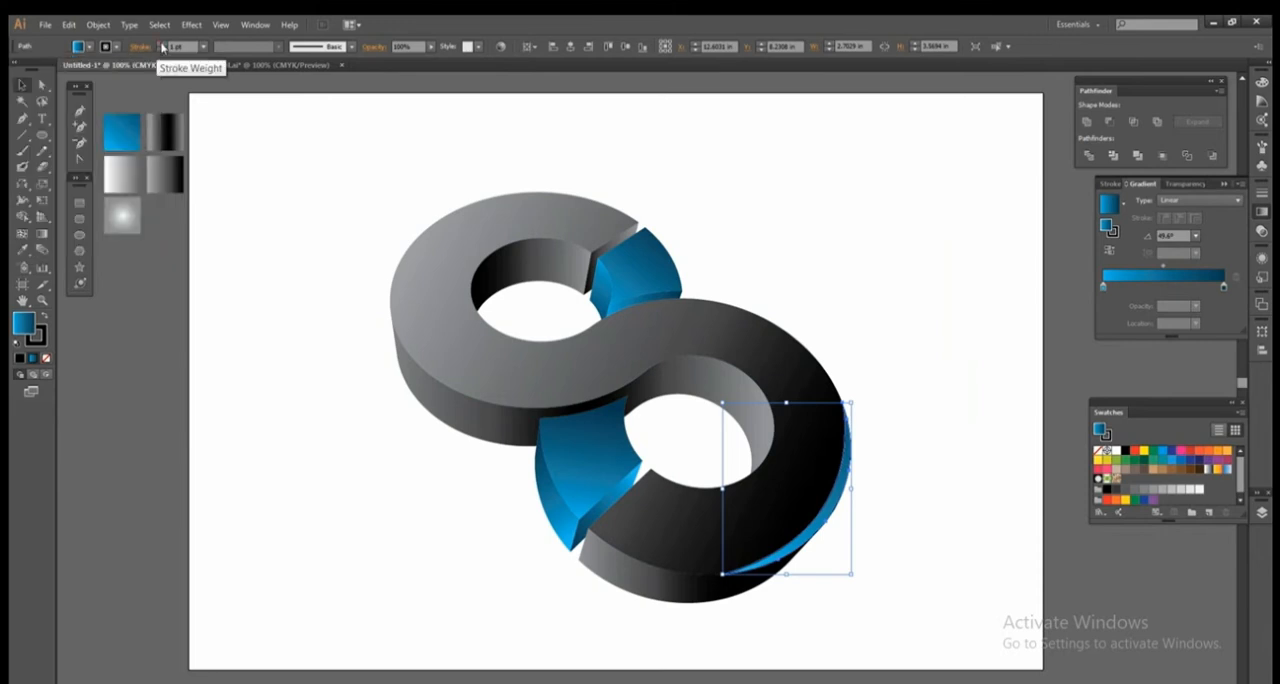
{"action": "left_click", "coordinate": [391, 453]}
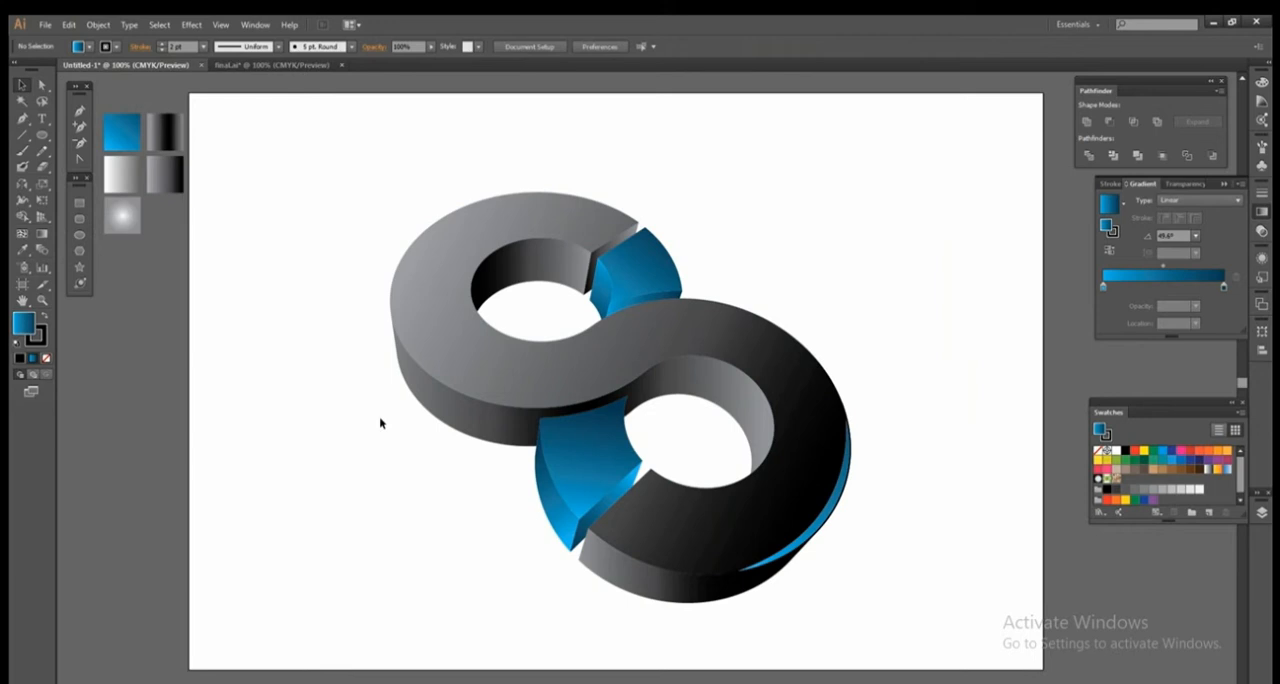
Draw a closed Pen shape curving just inside the upper ring's outer left edge and extending well beyond the S.
{"action": "left_click", "coordinate": [79, 111]}
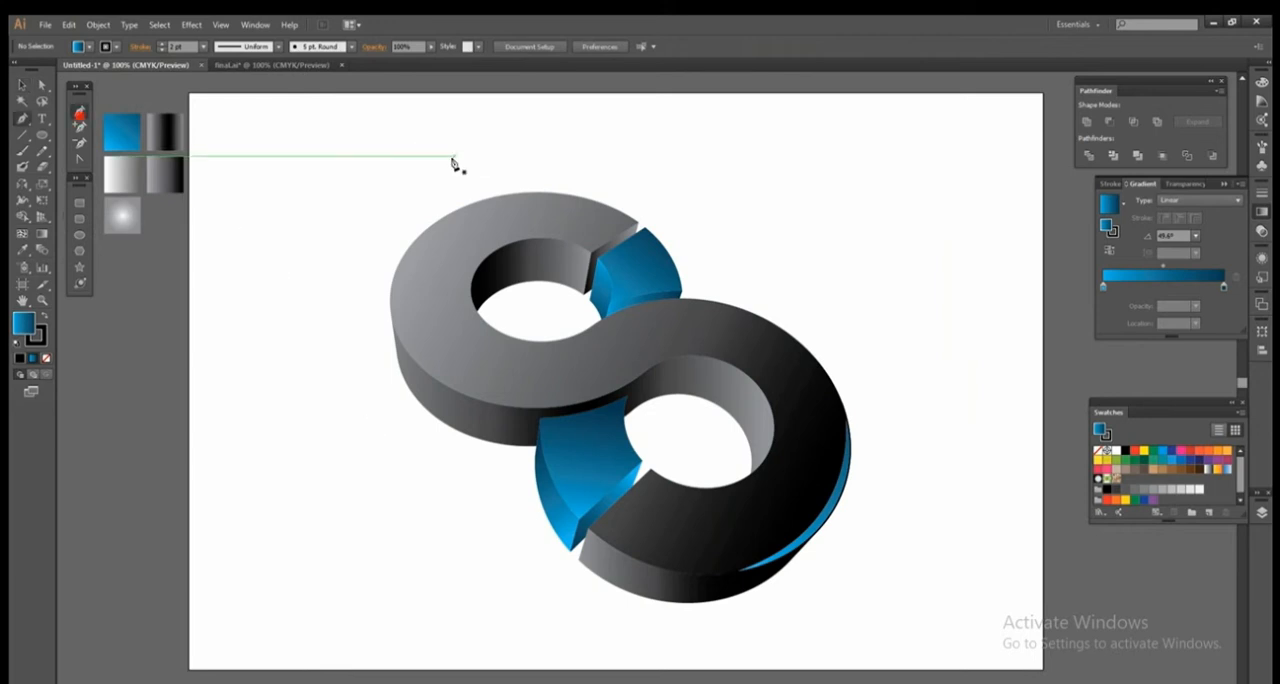
{"action": "left_click", "coordinate": [562, 196]}
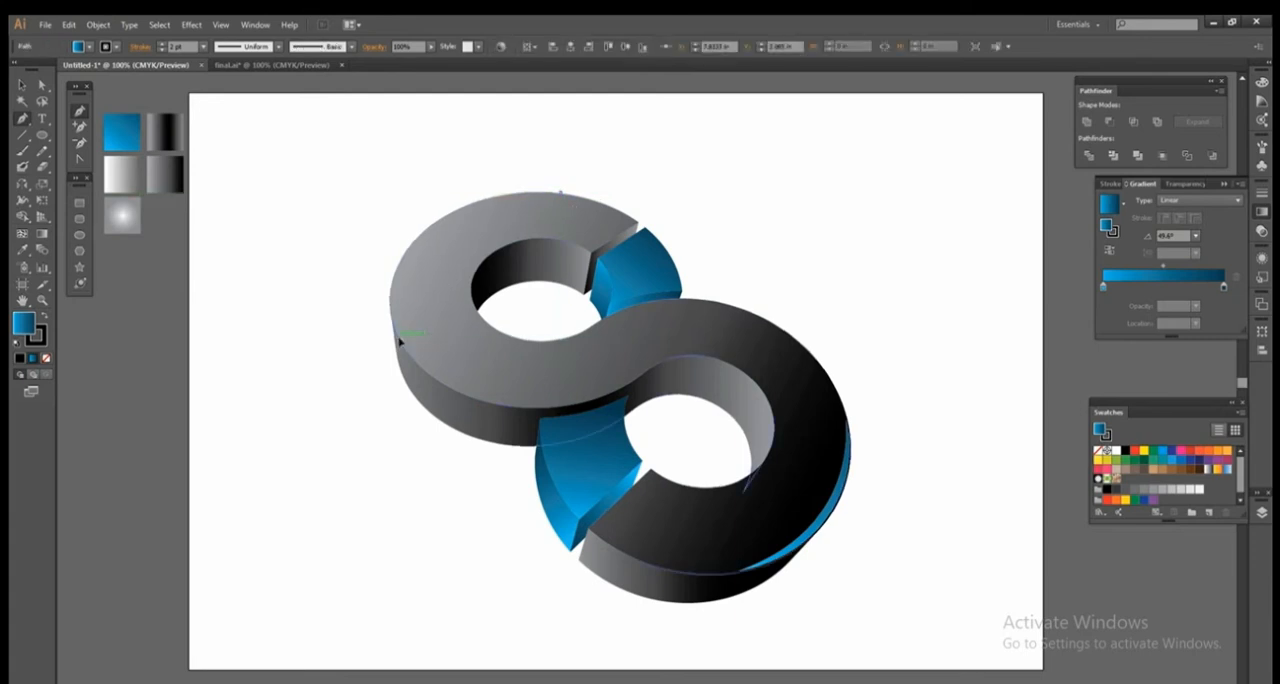
{"action": "left_click_drag", "start_coordinate": [399, 339], "coordinate": [423, 464]}
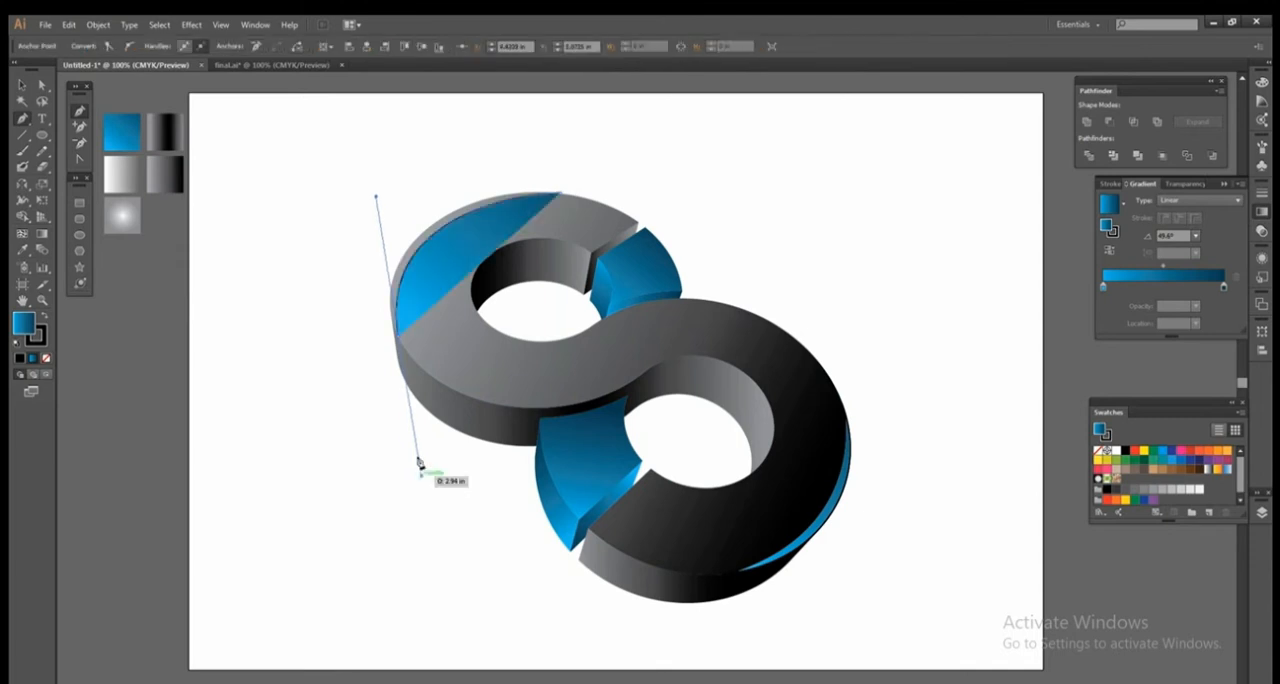
{"action": "left_click", "coordinate": [316, 186]}
{"action": "left_click", "coordinate": [430, 131]}
{"action": "left_click", "coordinate": [549, 139]}
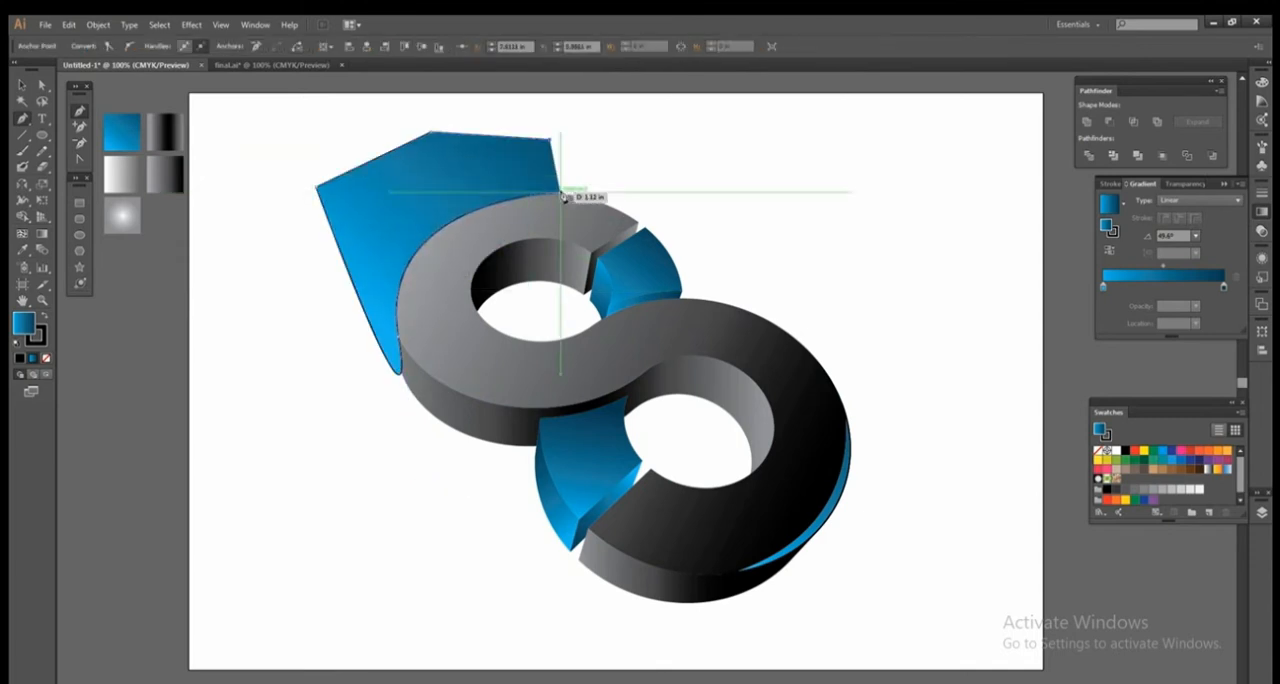
{"action": "left_click", "coordinate": [560, 194]}
Remove the part of the new shape outside the S front face with the Shape Builder, keeping a crescent on the upper ring.
{"action": "left_click", "coordinate": [22, 85]}
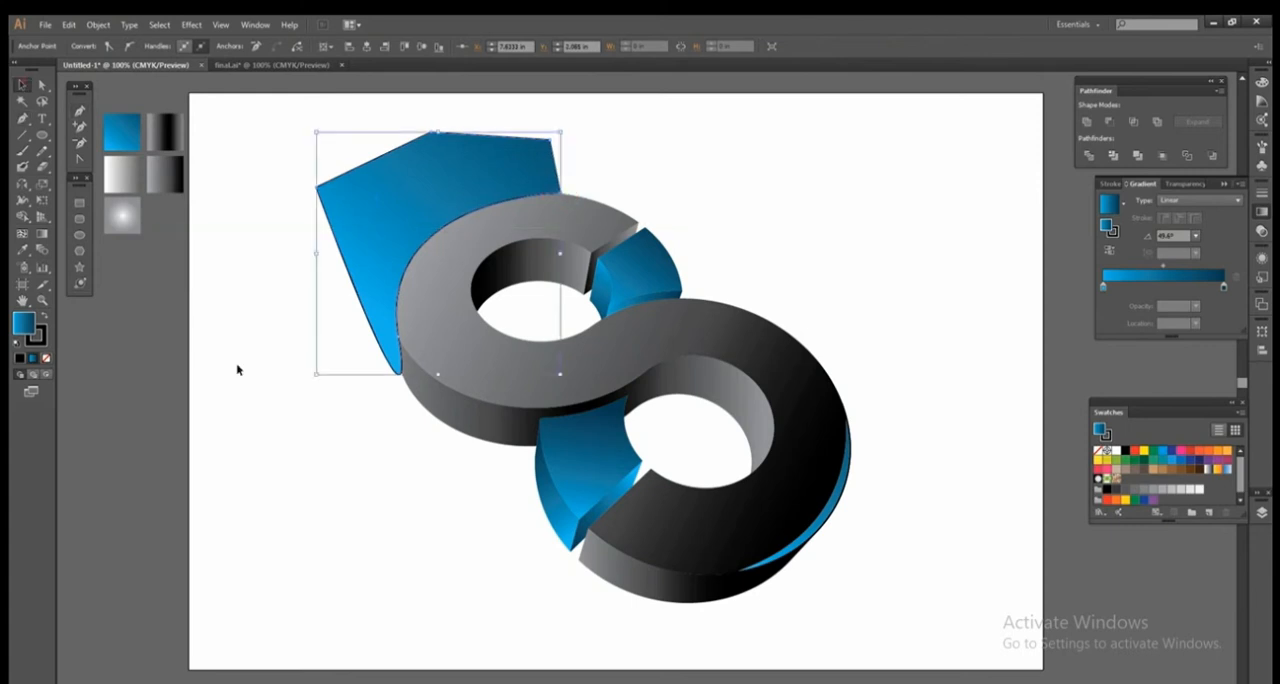
{"action": "left_click", "coordinate": [243, 366]}
{"action": "left_click", "coordinate": [387, 228]}
{"action": "left_click", "coordinate": [441, 325], "text": "shift"}
{"action": "left_click", "coordinate": [22, 216]}
{"action": "left_click", "coordinate": [381, 229], "text": "alt"}
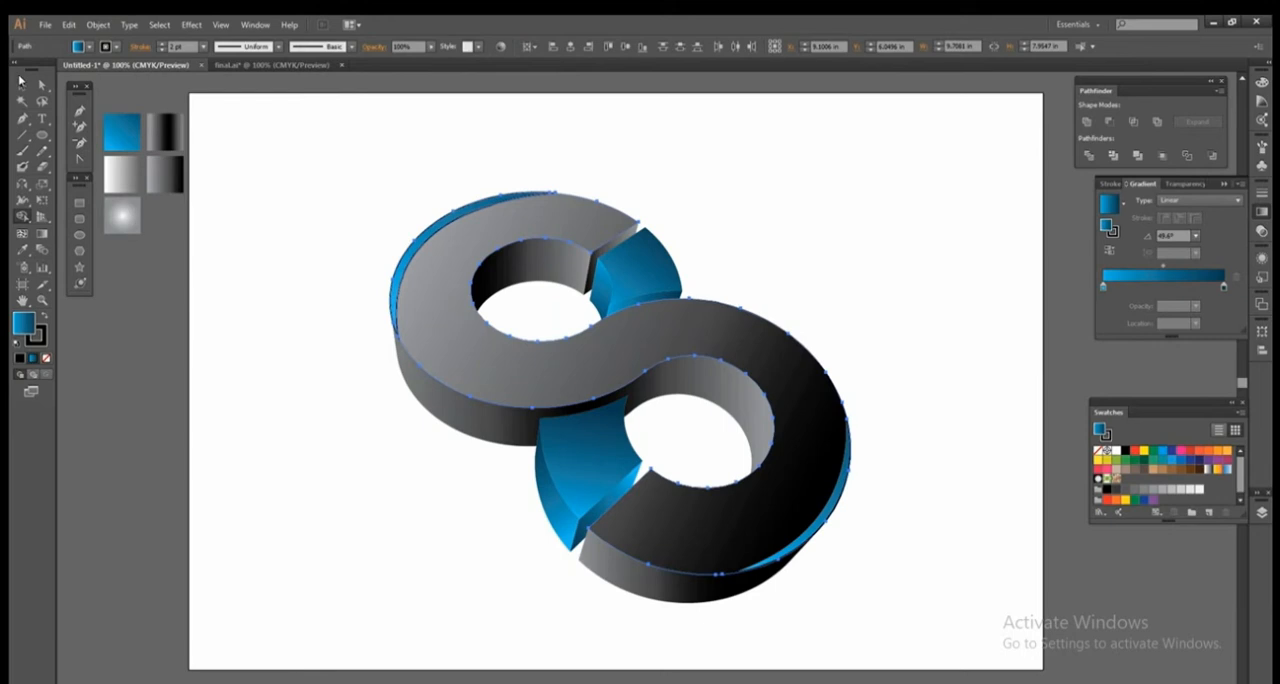
{"action": "left_click", "coordinate": [21, 80]}
{"action": "left_click", "coordinate": [250, 243]}
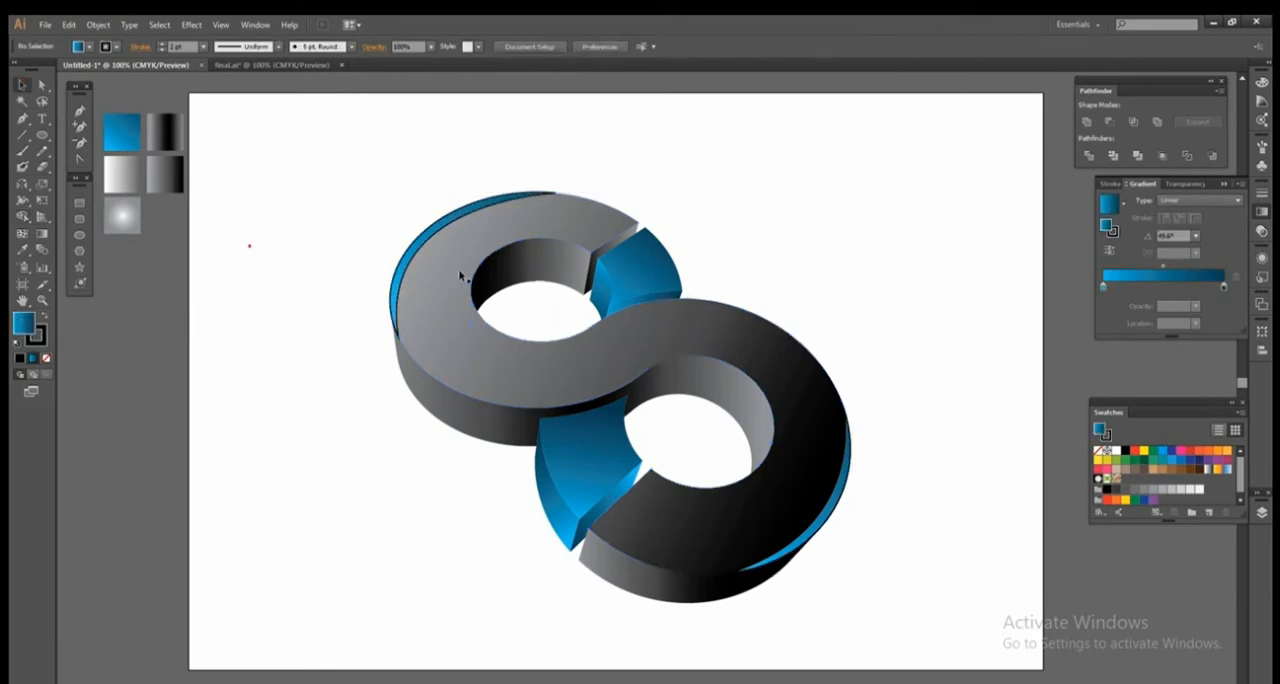
Remove the stroke from the blue crescent on the upper ring's outer left edge.
{"action": "left_click", "coordinate": [410, 251]}
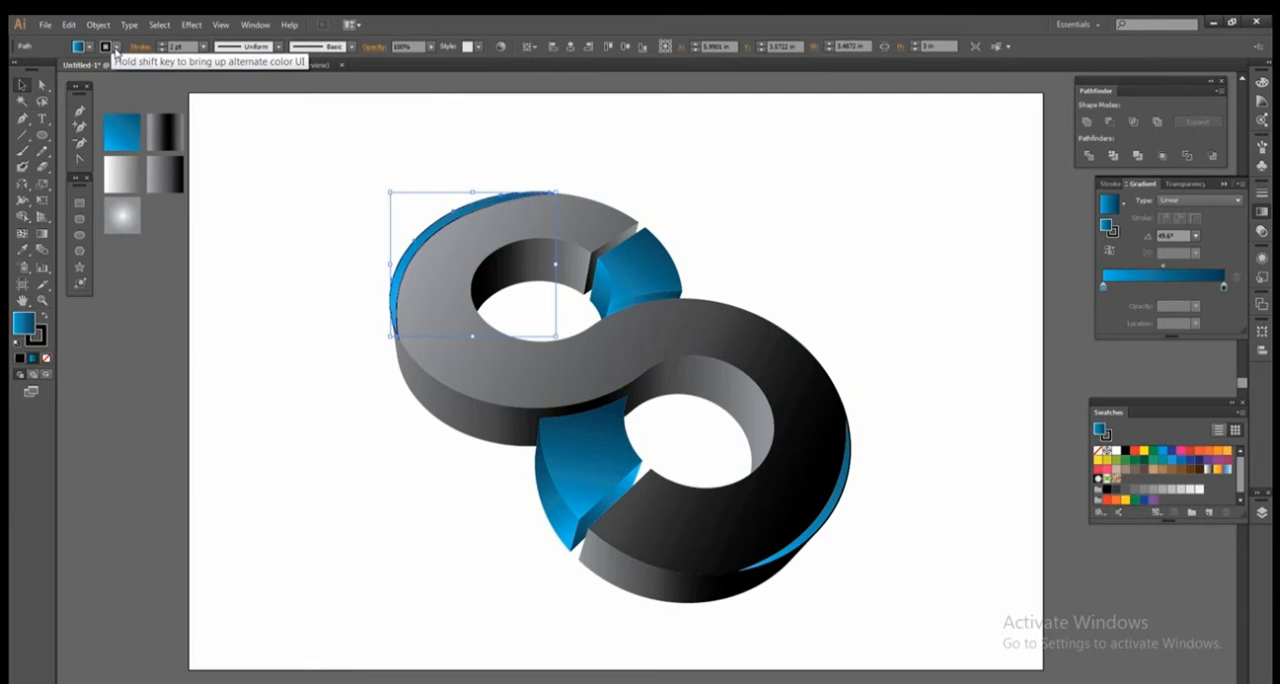
{"action": "left_click", "coordinate": [239, 203]}
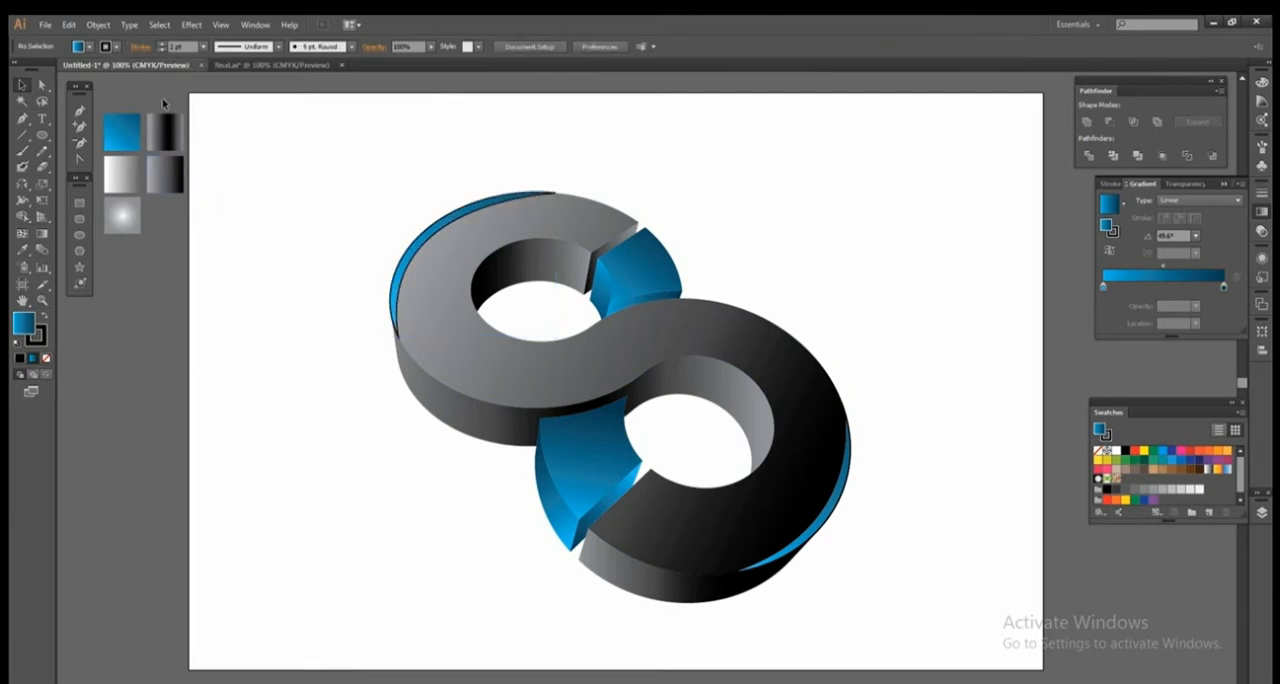
{"action": "left_click", "coordinate": [411, 243]}
{"action": "left_click", "coordinate": [116, 47]}
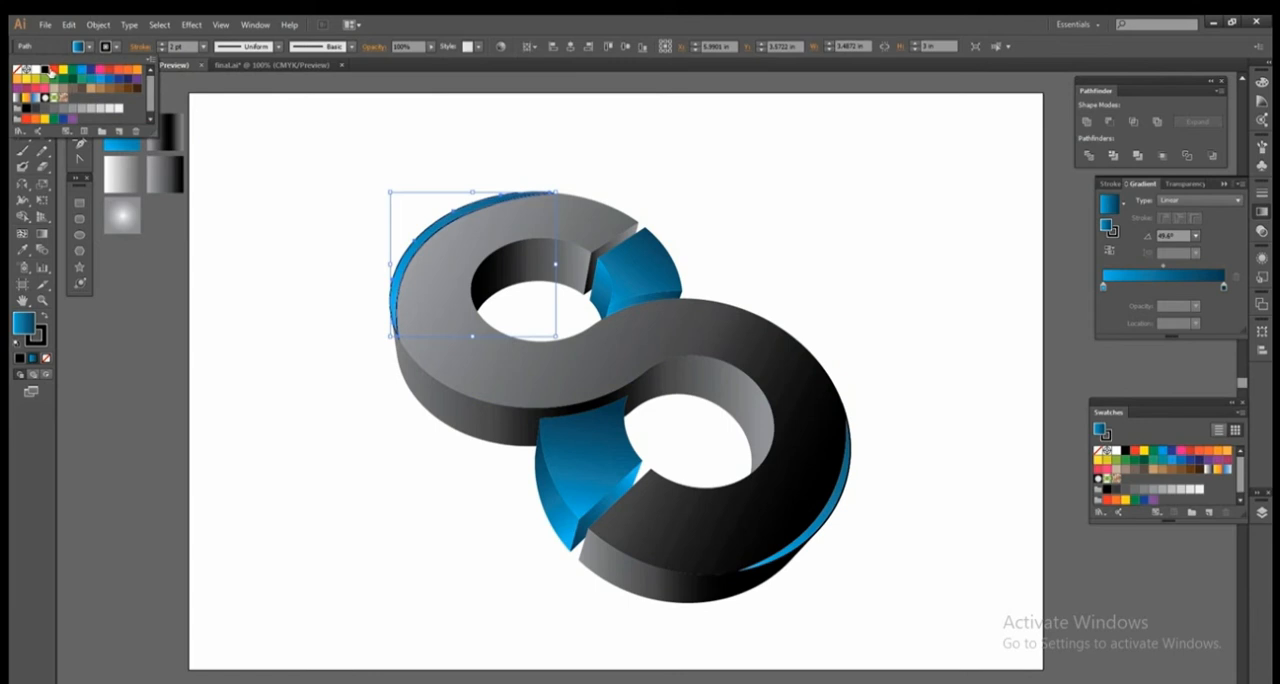
{"action": "left_click", "coordinate": [18, 72]}
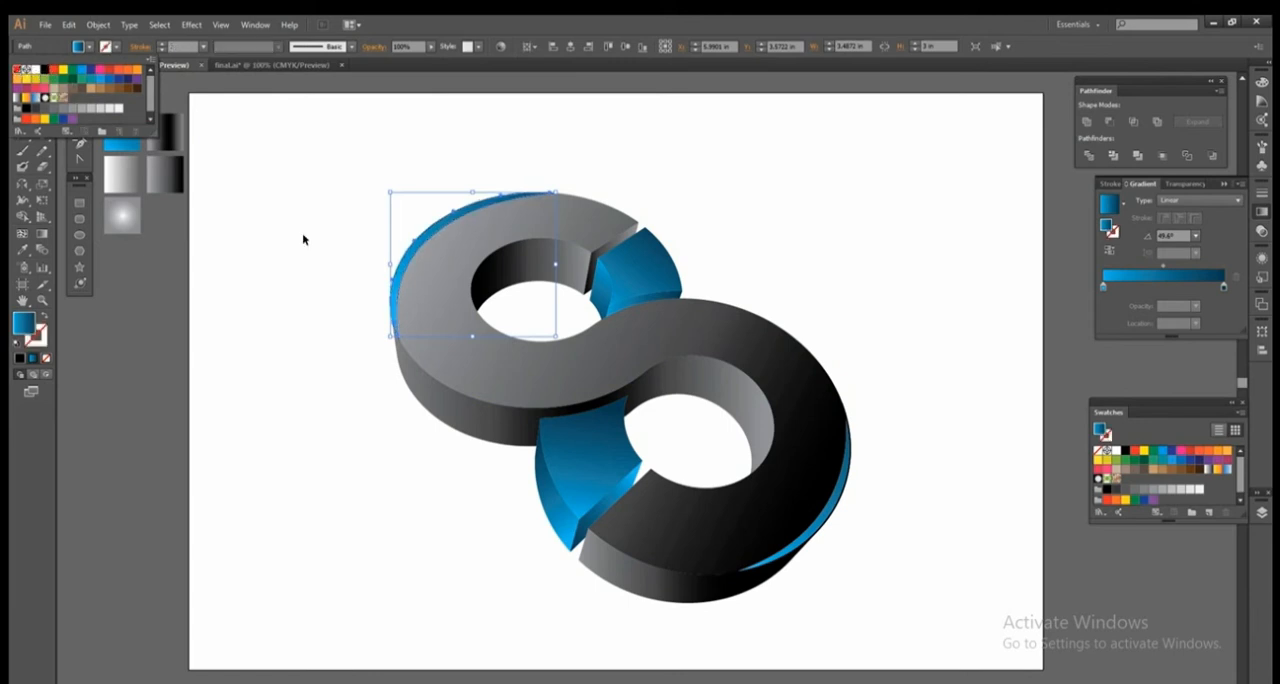
{"action": "left_click", "coordinate": [306, 237]}
{"action": "left_click", "coordinate": [306, 237]}
{"action": "left_click", "coordinate": [413, 252]}
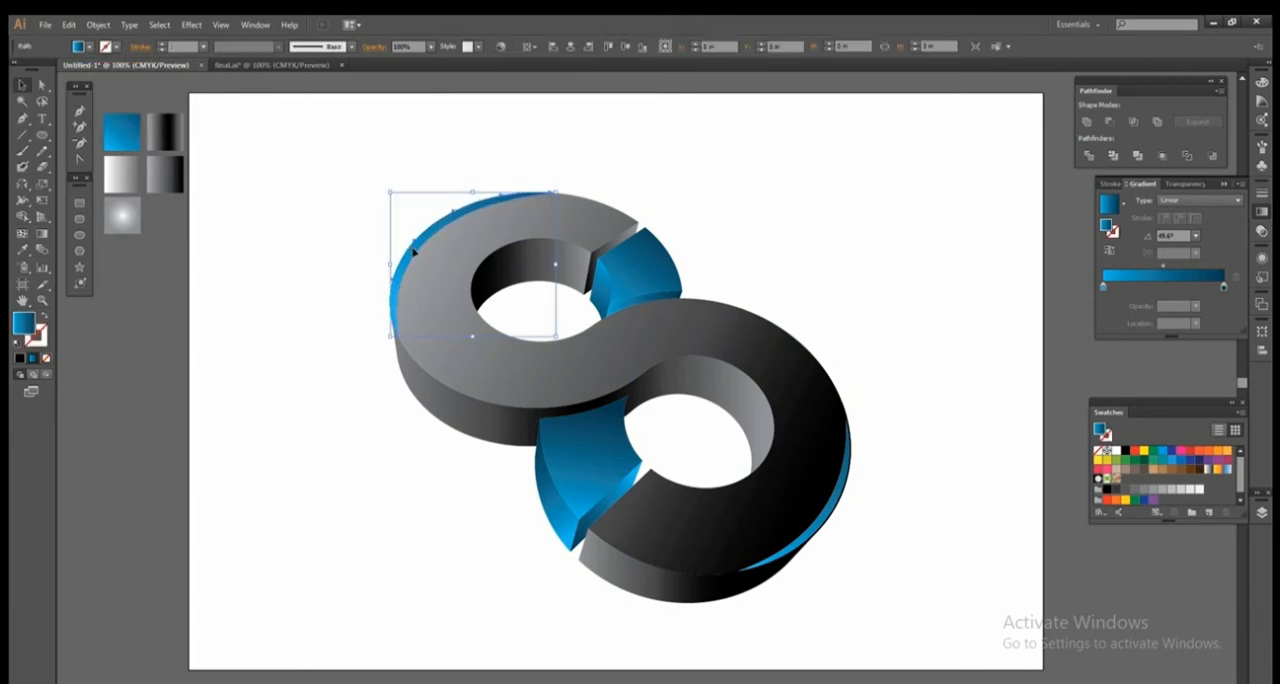
{"action": "left_click", "coordinate": [321, 256]}
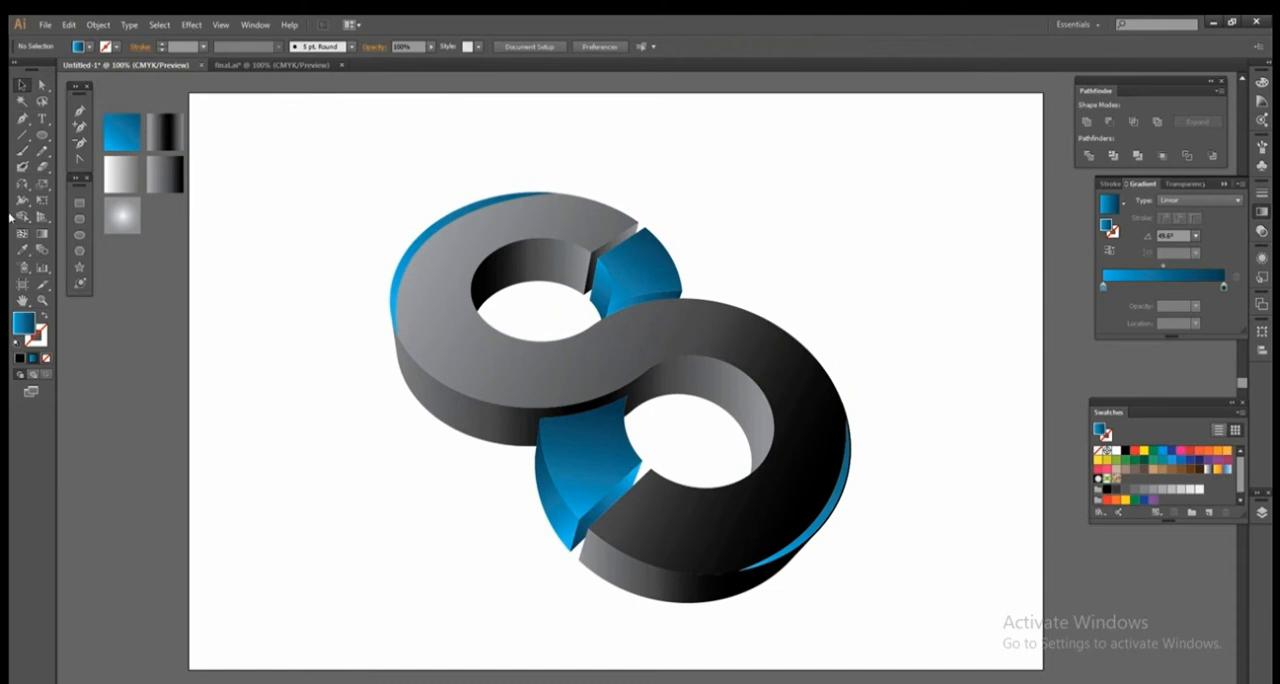
Place overlapping copies of the upper ring's blue crescent beside the S and trim them to a thin sliver with the Shape Builder.
{"action": "left_click", "coordinate": [396, 270]}
{"action": "left_click_drag", "start_coordinate": [396, 270], "coordinate": [222, 374]}
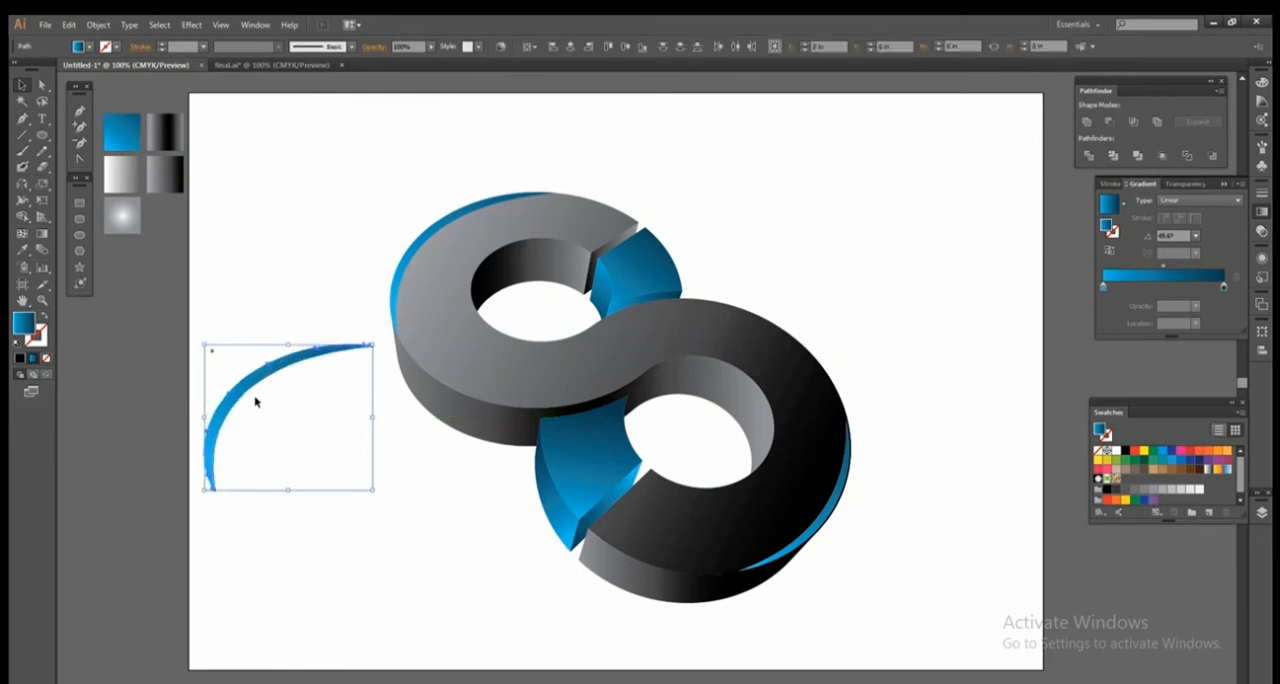
{"action": "left_click", "coordinate": [22, 216]}
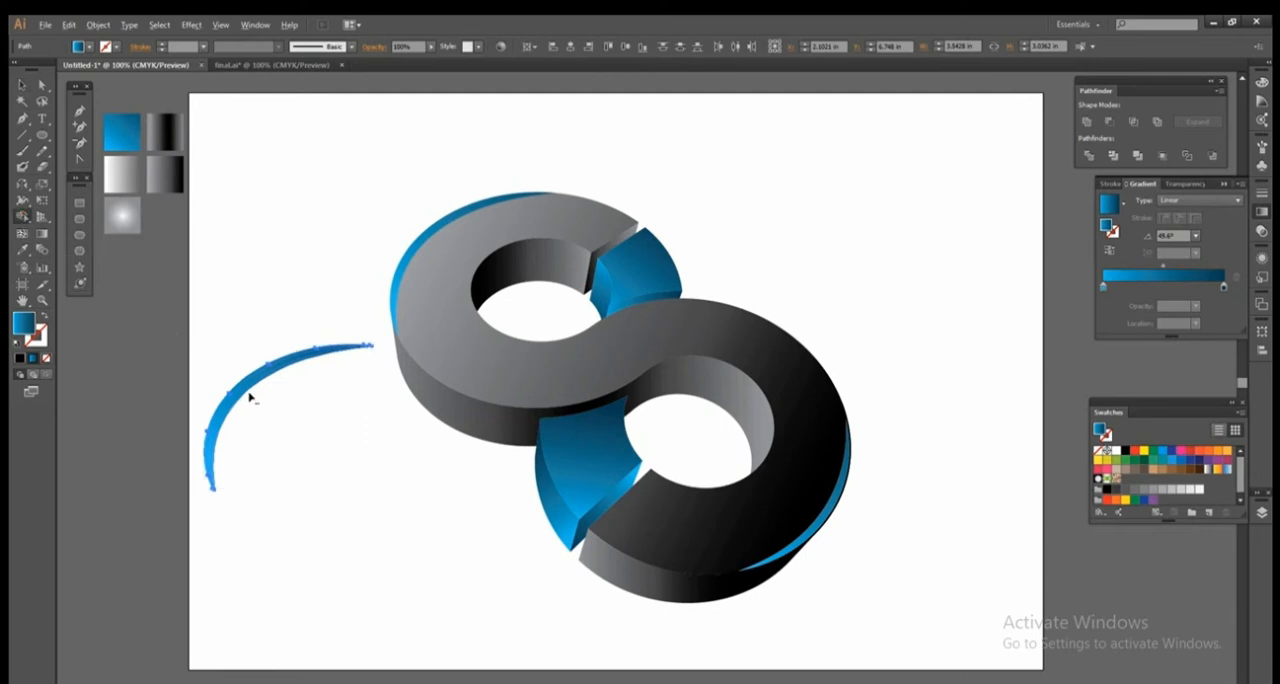
{"action": "left_click_drag", "start_coordinate": [190, 324], "coordinate": [428, 498]}
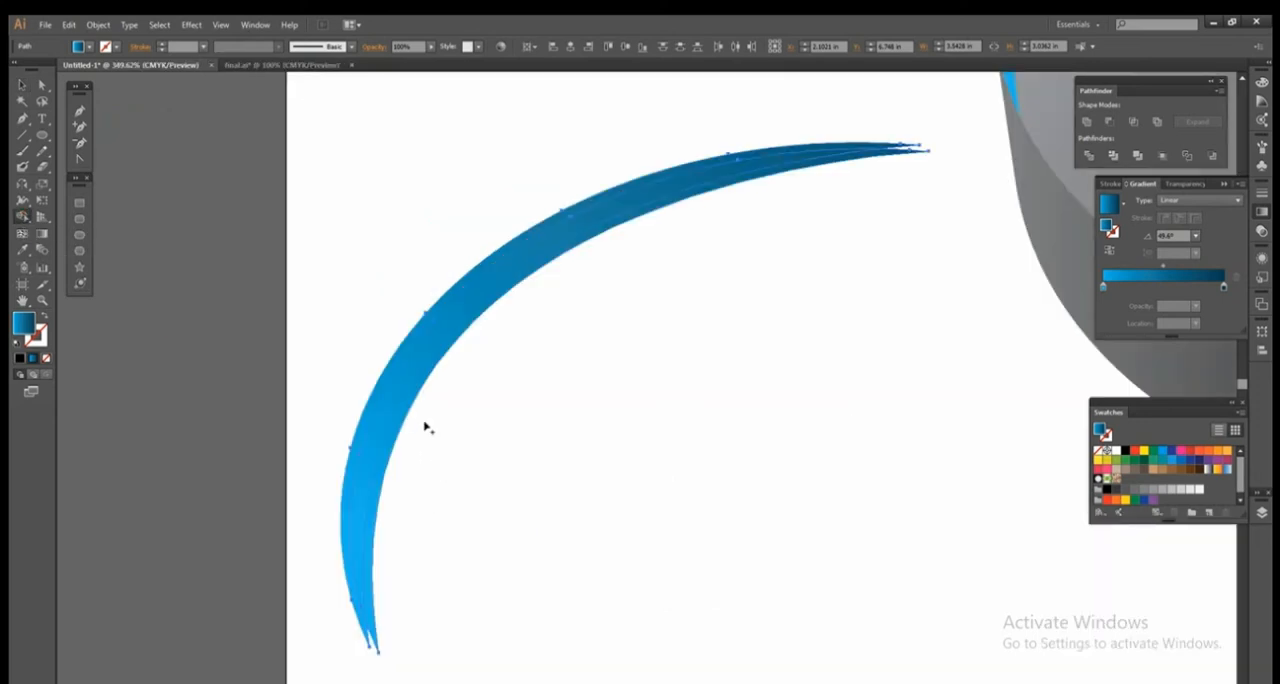
{"action": "left_click", "coordinate": [393, 410], "text": "alt"}
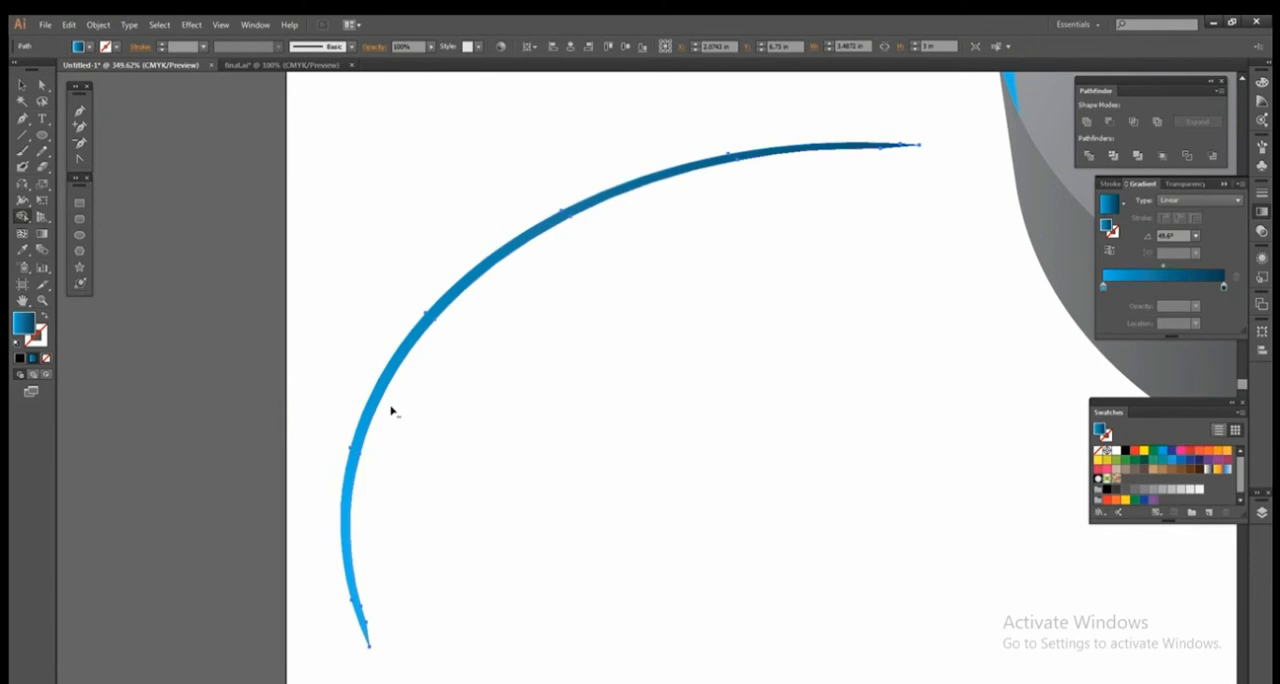
Move the thin sliver onto the outer edge of the blue crescent on the upper ring.
{"action": "left_click", "coordinate": [22, 86]}
{"action": "key", "text": "z"}
{"action": "left_click", "coordinate": [695, 295], "text": "alt"}
{"action": "left_click", "coordinate": [695, 295], "text": "alt"}
{"action": "left_click", "coordinate": [680, 505], "text": "alt"}
{"action": "left_click", "coordinate": [509, 492], "text": "alt"}
{"action": "left_click_drag", "start_coordinate": [509, 492], "coordinate": [468, 486]}
{"action": "left_click", "coordinate": [24, 86]}
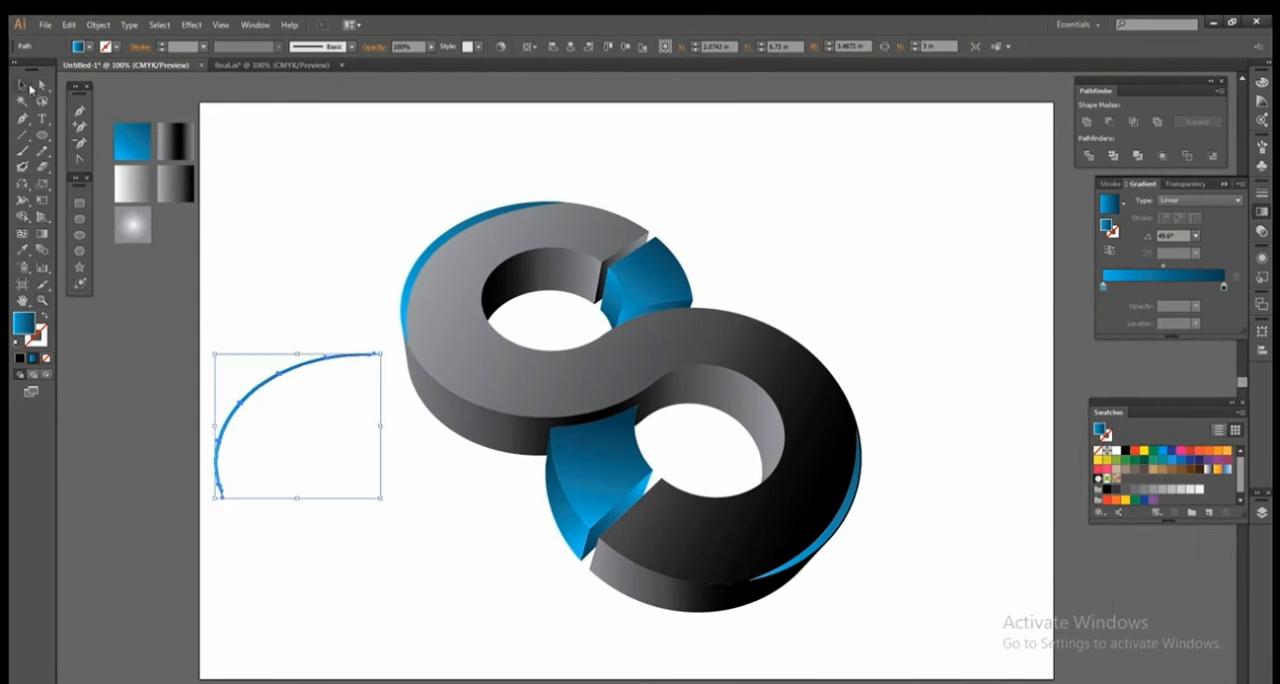
{"action": "left_click_drag", "start_coordinate": [248, 399], "coordinate": [440, 244]}
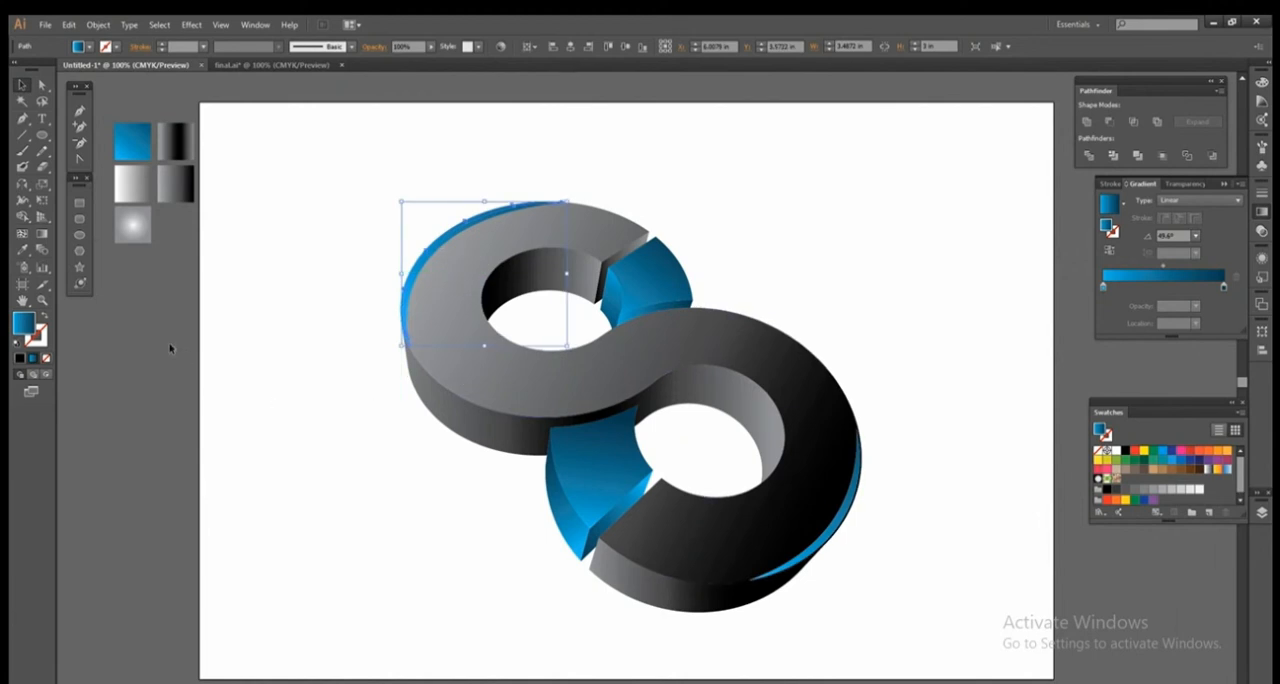
Fill the thin sliver with the white-grey gradient sample, make the gradient radial and centre it on the upper ring's outer left edge.
{"action": "left_click", "coordinate": [22, 253]}
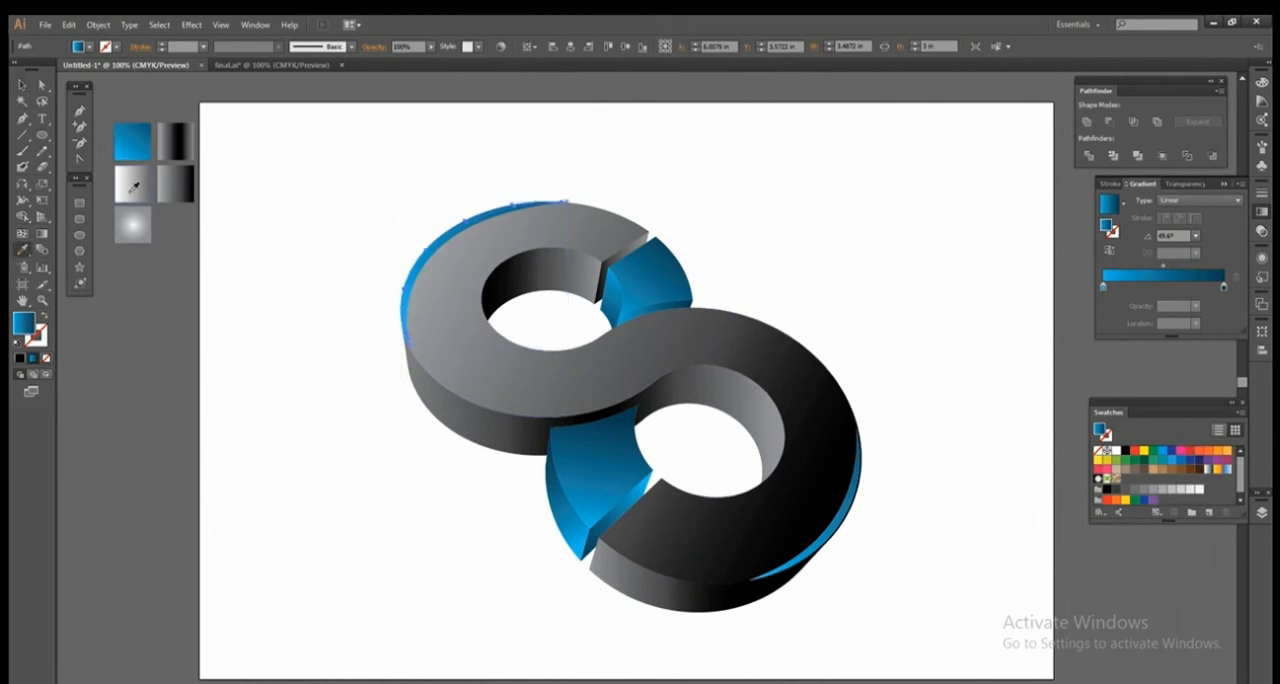
{"action": "left_click", "coordinate": [130, 190]}
{"action": "left_click", "coordinate": [23, 86]}
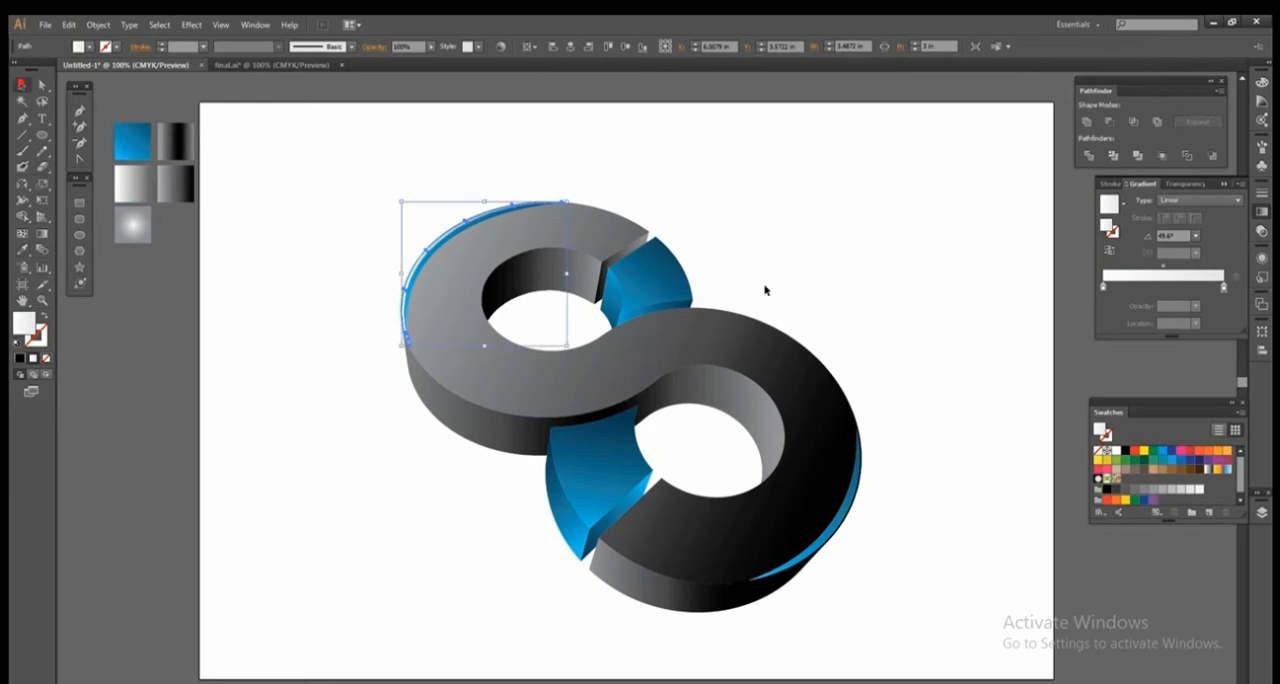
{"action": "left_click", "coordinate": [1200, 200]}
{"action": "left_click", "coordinate": [1188, 226]}
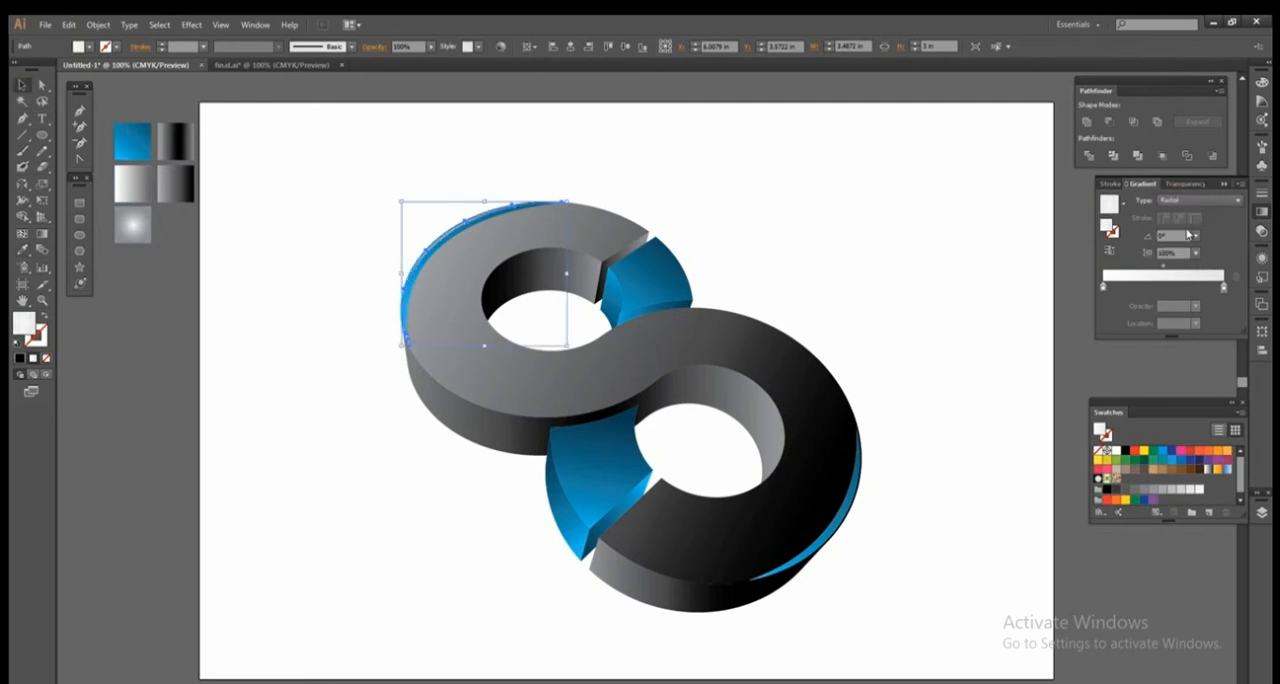
{"action": "left_click", "coordinate": [39, 234]}
{"action": "left_click_drag", "start_coordinate": [410, 262], "coordinate": [472, 304]}
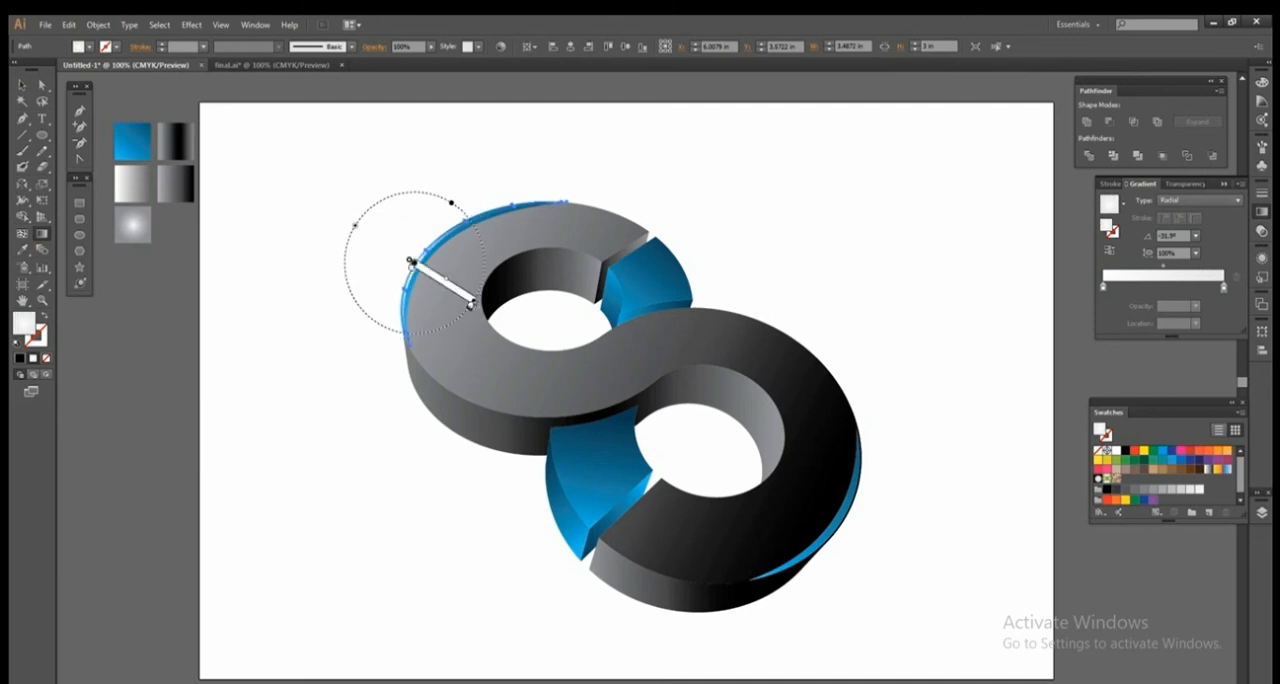
Nudge the white sliver slightly left and up against the outer edge of the upper ring's blue crescent.
{"action": "left_click", "coordinate": [22, 84]}
{"action": "left_click_drag", "start_coordinate": [337, 171], "coordinate": [666, 414]}
{"action": "key", "text": "Left"}
{"action": "key", "text": "Left"}
{"action": "key", "text": "Left"}
{"action": "key", "text": "Up"}
{"action": "key", "text": "Right"}
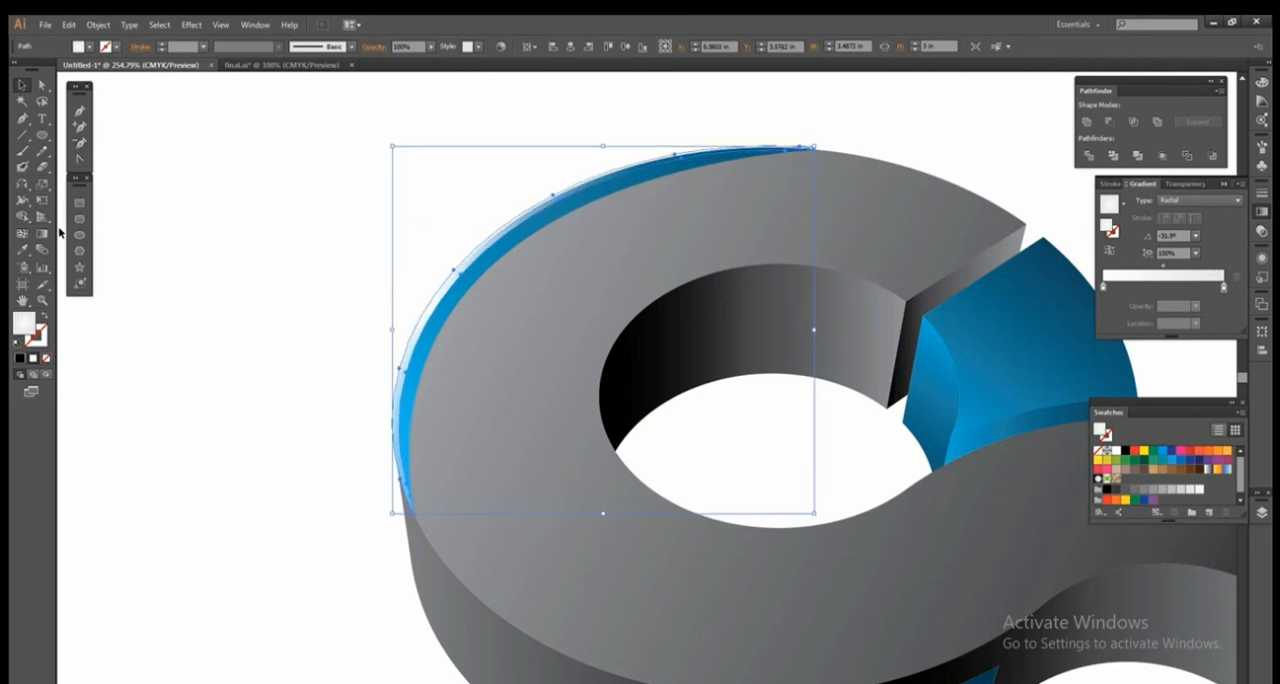
Nudge the white sliver slightly down along the outer edge of the upper ring's blue crescent and deselect it.
{"action": "key", "text": "Right"}
{"action": "key", "text": "Down"}
{"action": "key", "text": "Left"}
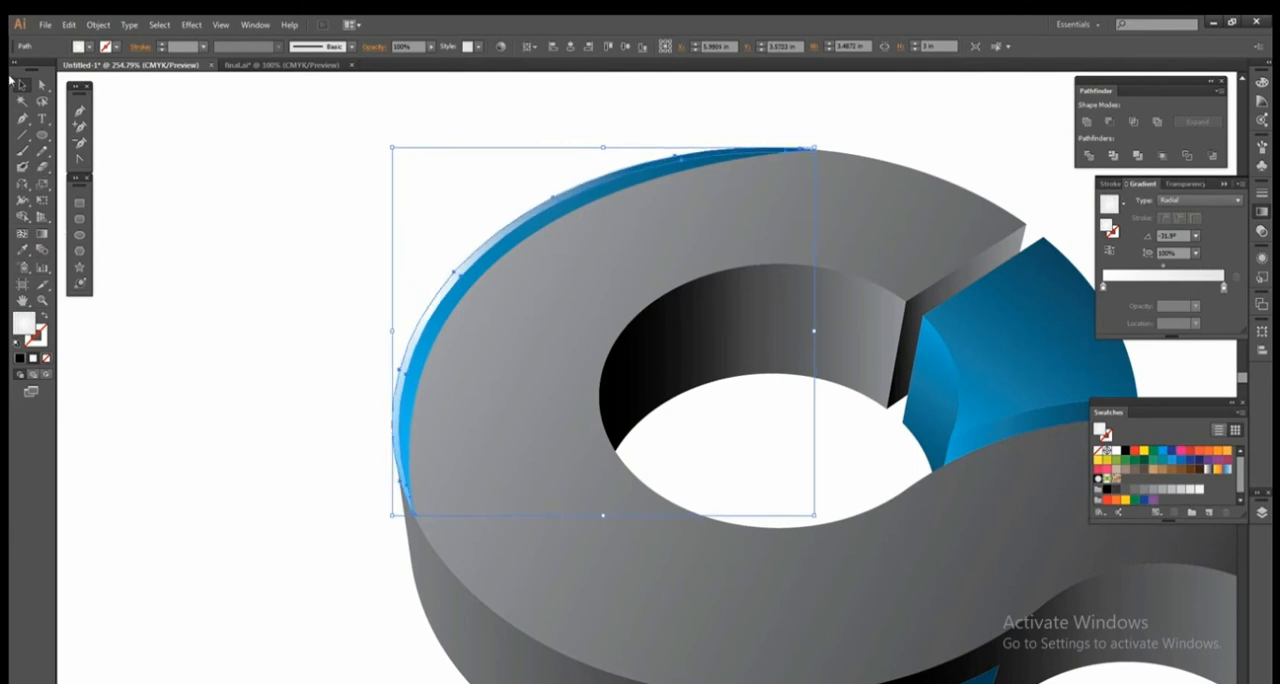
{"action": "left_click", "coordinate": [156, 248]}
{"action": "key", "text": "z"}
{"action": "left_click", "coordinate": [530, 350], "text": "alt"}
{"action": "left_click", "coordinate": [530, 350], "text": "alt"}
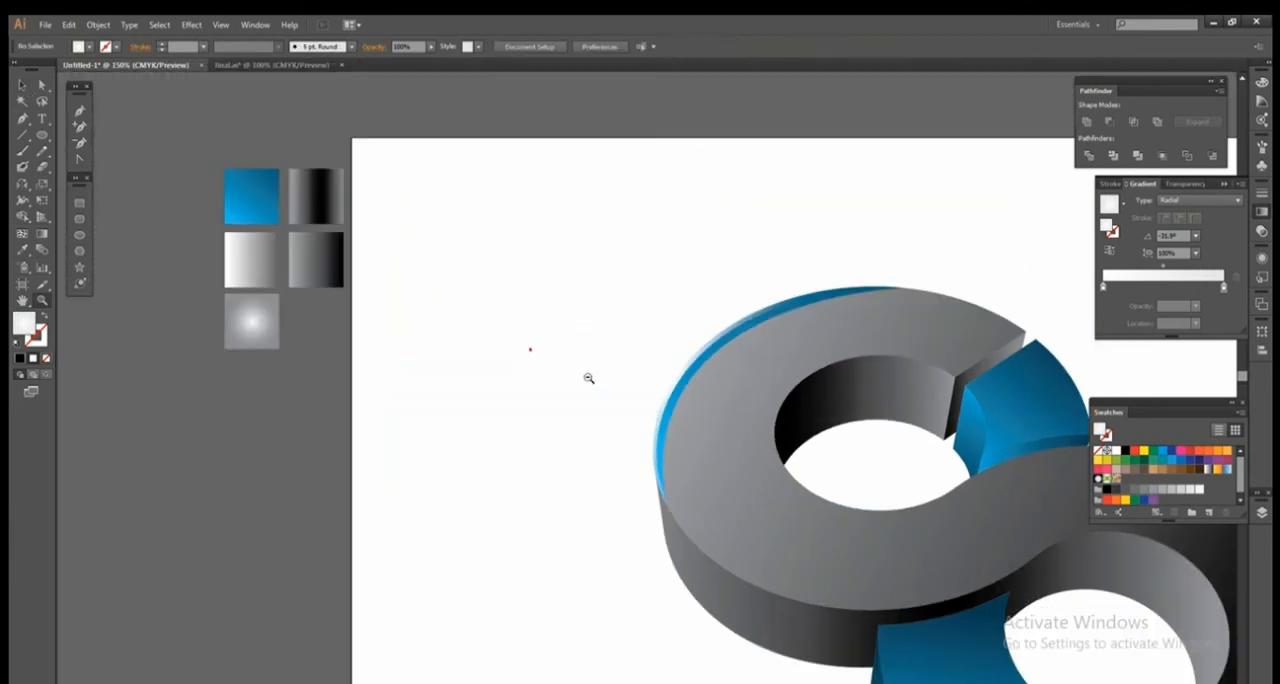
{"action": "left_click", "coordinate": [843, 445], "text": "alt"}
{"action": "left_click_drag", "start_coordinate": [711, 389], "coordinate": [601, 314]}
Copy the upper ring's blue crescent to the empty area beside the S and lay a slightly offset duplicate over it.
{"action": "left_click", "coordinate": [21, 85]}
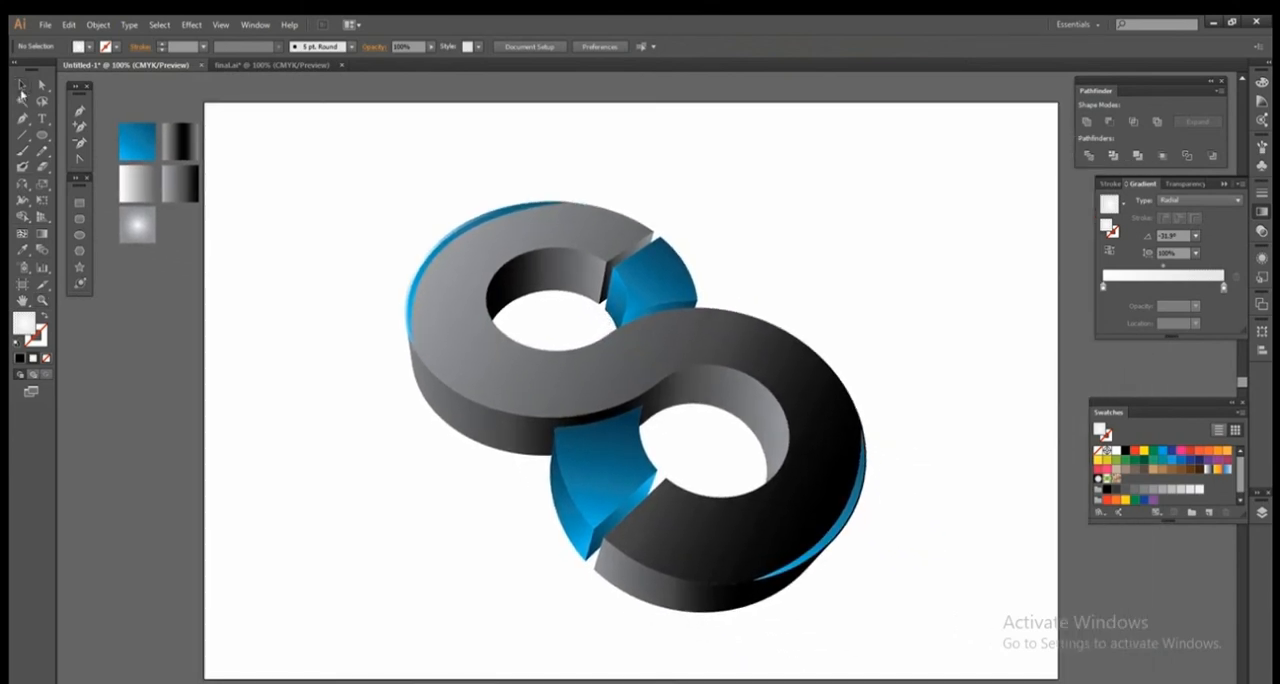
{"action": "left_click", "coordinate": [431, 263]}
{"action": "left_click_drag", "start_coordinate": [431, 263], "coordinate": [262, 398], "text": "alt"}
{"action": "key", "text": "z"}
{"action": "left_click_drag", "start_coordinate": [200, 318], "coordinate": [485, 527]}
{"action": "left_click", "coordinate": [419, 244]}
{"action": "mouse_move", "coordinate": [419, 244]}
{"action": "left_mouse_down"}
{"action": "mouse_move", "coordinate": [391, 229]}
{"action": "mouse_move", "coordinate": [417, 240]}
{"action": "left_mouse_up"}
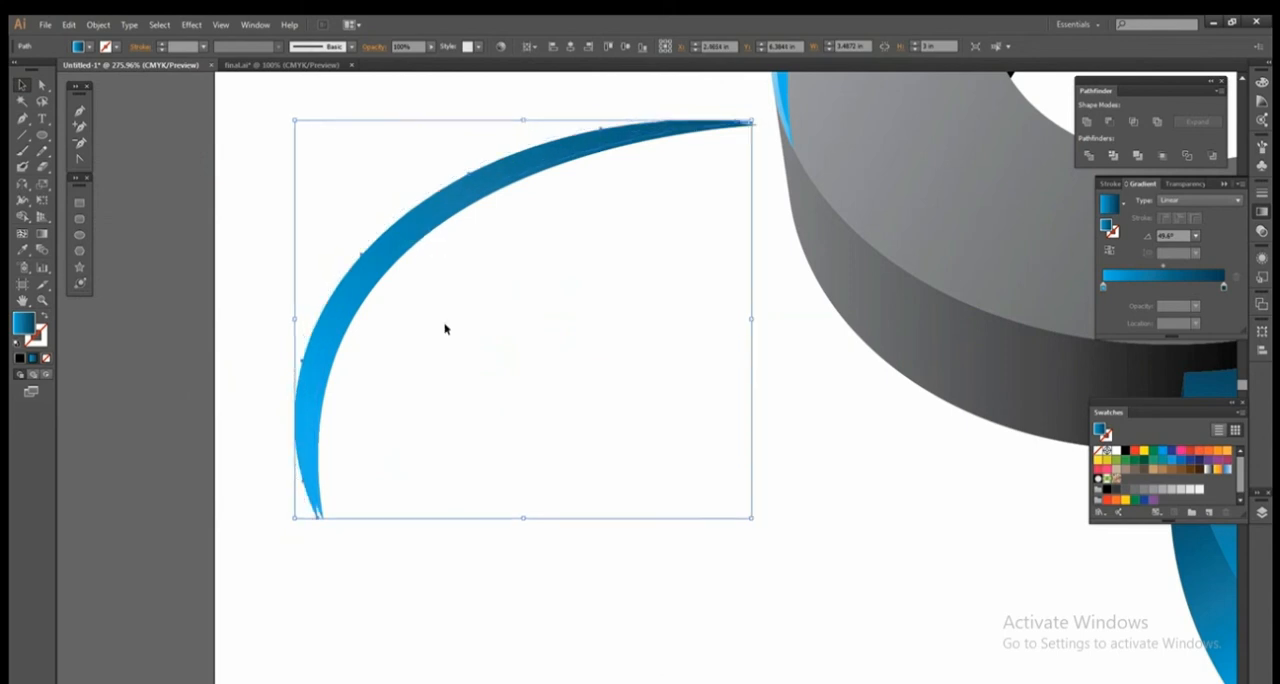
Remove the outer part of the overlapping crescents with the Shape Builder, leaving only the thin inner sliver.
{"action": "left_click", "coordinate": [22, 216]}
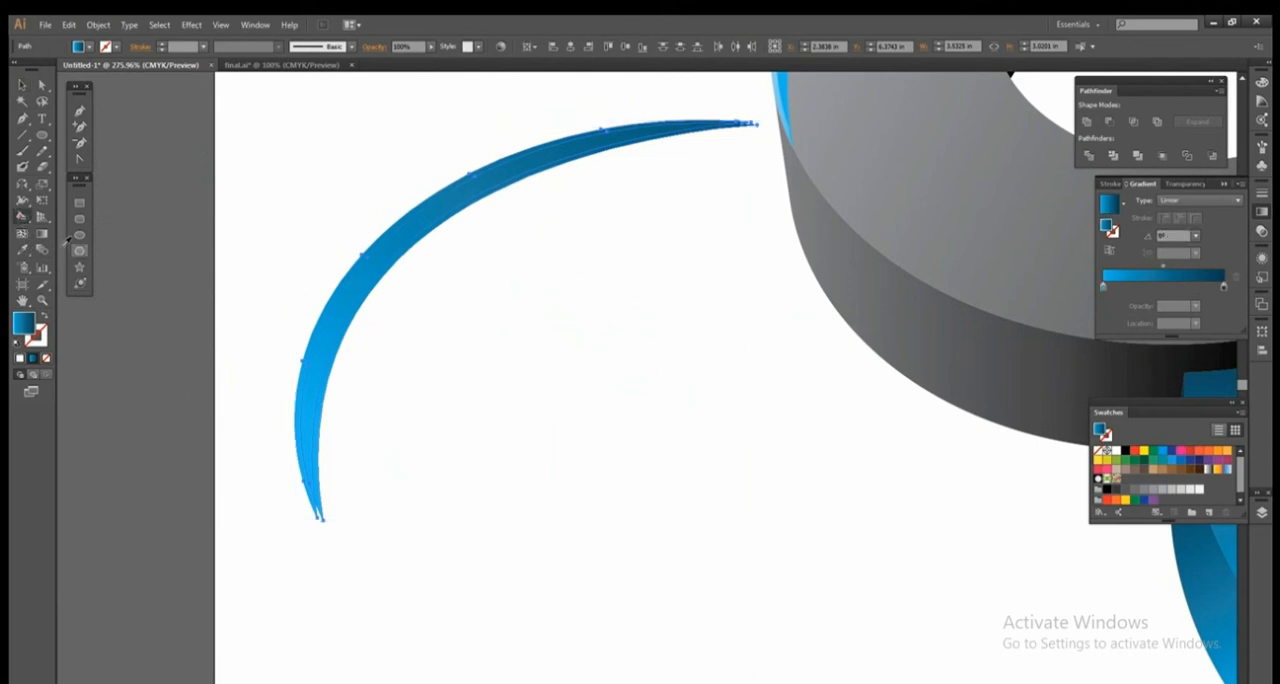
{"action": "left_click", "coordinate": [22, 233]}
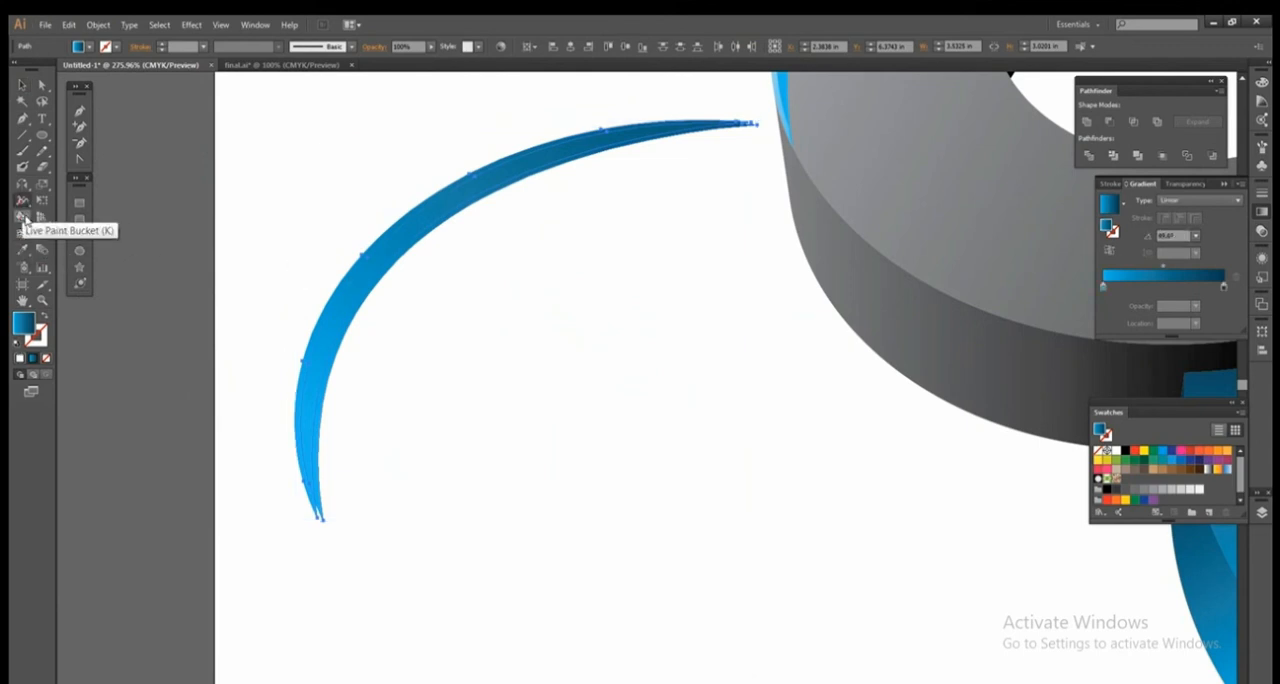
{"action": "left_click_drag", "start_coordinate": [22, 216], "coordinate": [60, 216]}
{"action": "left_click_drag", "start_coordinate": [315, 248], "coordinate": [361, 285]}
{"action": "left_click", "coordinate": [22, 86]}
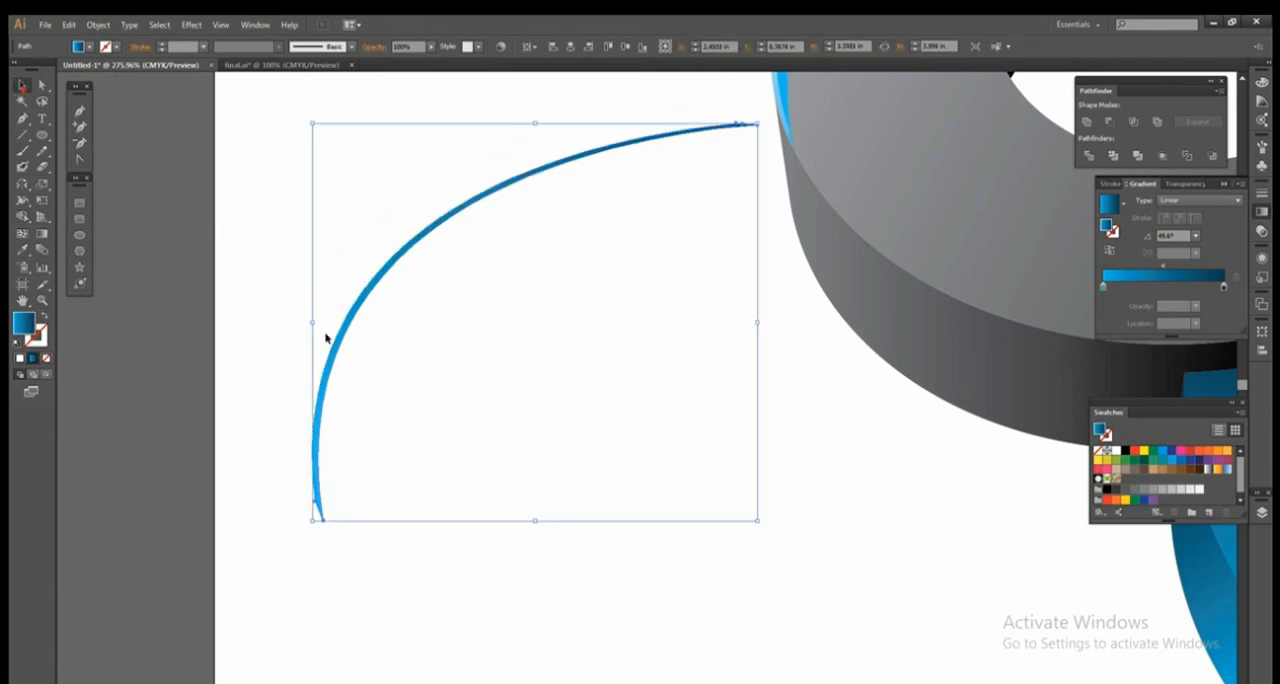
Move the thin inner sliver onto the S and fit it along the inner edge of the upper ring's blue crescent.
{"action": "left_click", "coordinate": [442, 382]}
{"action": "left_click", "coordinate": [329, 366]}
{"action": "key", "text": "z"}
{"action": "left_click", "coordinate": [622, 315], "text": "alt"}
{"action": "left_click", "coordinate": [622, 315], "text": "alt"}
{"action": "left_click", "coordinate": [622, 315], "text": "alt"}
{"action": "left_click_drag", "start_coordinate": [708, 385], "coordinate": [475, 435]}
{"action": "key", "text": "v"}
{"action": "left_click_drag", "start_coordinate": [398, 468], "coordinate": [561, 340]}
{"action": "key", "text": "z"}
{"action": "left_click_drag", "start_coordinate": [448, 296], "coordinate": [704, 432]}
{"action": "key", "text": "v"}
{"action": "left_click_drag", "start_coordinate": [429, 333], "coordinate": [448, 329]}
{"action": "left_click_drag", "start_coordinate": [491, 417], "coordinate": [484, 335]}
{"action": "left_click_drag", "start_coordinate": [363, 341], "coordinate": [352, 349]}
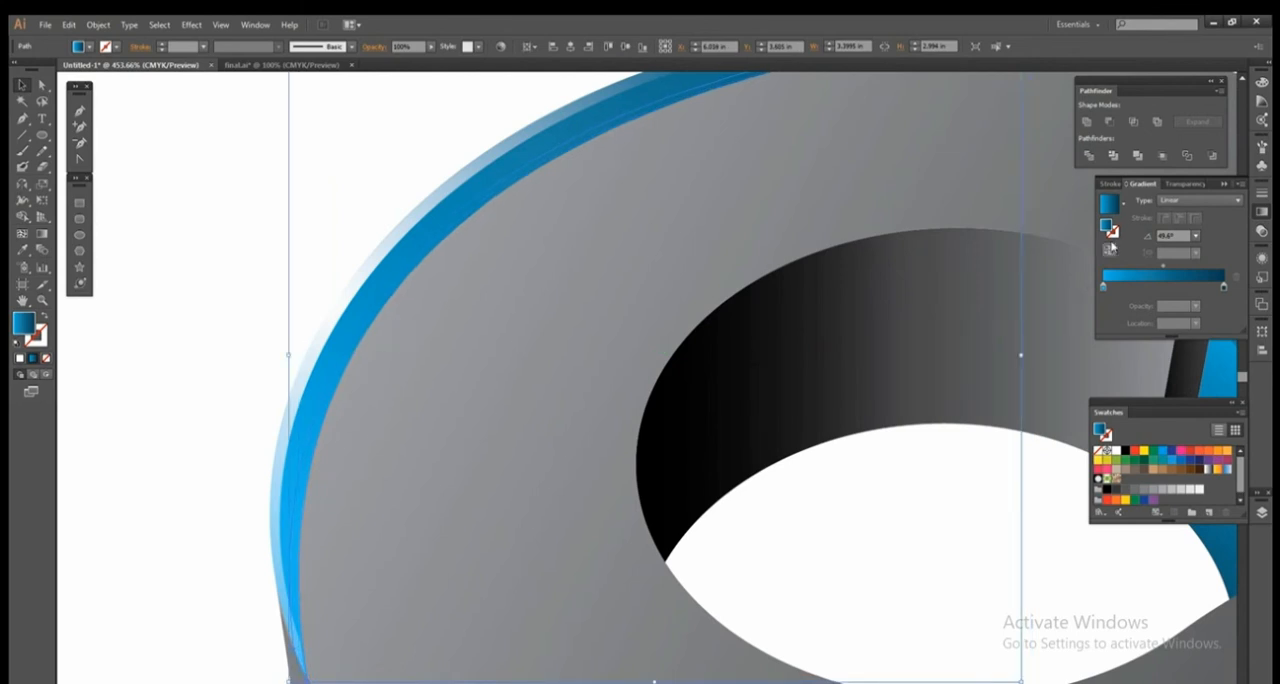
Fill the inner sliver with the linear white-to-black gradient and add an intermediate stop along its diagonal.
{"action": "left_click", "coordinate": [1122, 204]}
{"action": "left_click", "coordinate": [1090, 228]}
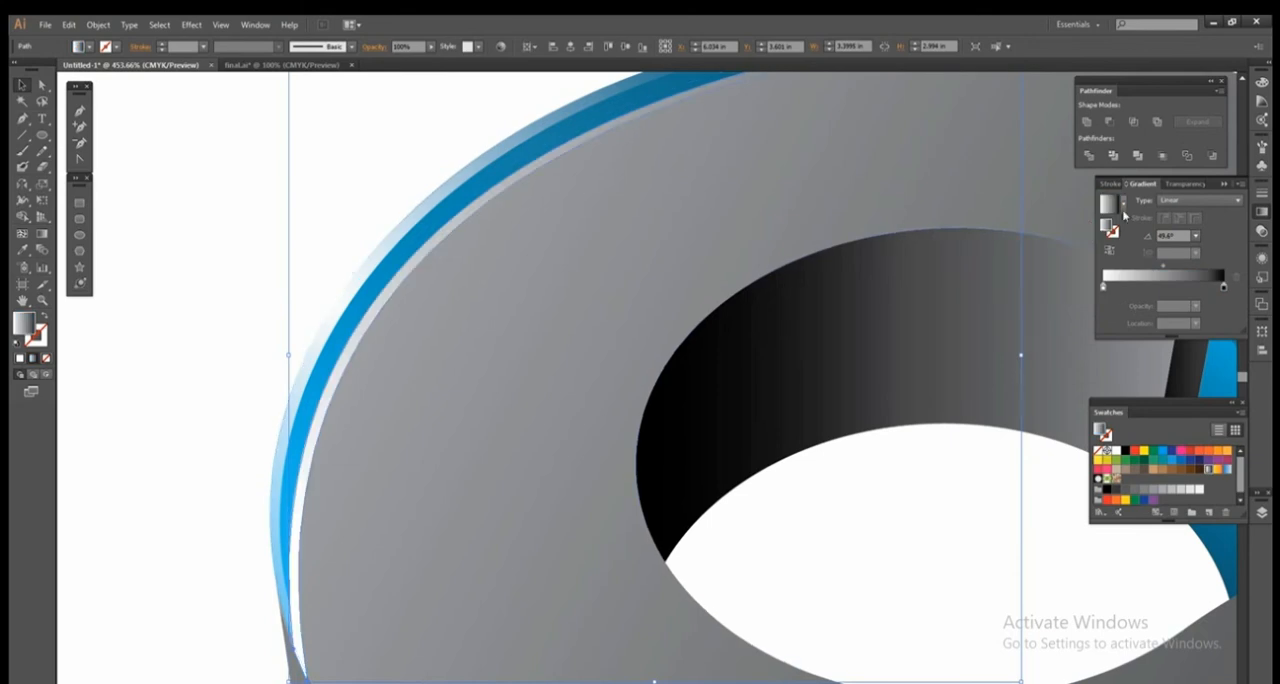
{"action": "key", "text": "z"}
{"action": "left_click", "coordinate": [838, 262], "text": "alt"}
{"action": "left_click", "coordinate": [837, 262], "text": "alt"}
{"action": "mouse_move", "coordinate": [379, 419]}
{"action": "left_mouse_down"}
{"action": "mouse_move", "coordinate": [505, 288]}
{"action": "mouse_move", "coordinate": [489, 266]}
{"action": "mouse_move", "coordinate": [314, 455]}
{"action": "mouse_move", "coordinate": [352, 460]}
{"action": "mouse_move", "coordinate": [306, 518]}
{"action": "left_mouse_up"}
{"action": "key", "text": "g"}
{"action": "left_click", "coordinate": [357, 462]}
{"action": "mouse_move", "coordinate": [349, 468]}
{"action": "left_mouse_down"}
{"action": "mouse_move", "coordinate": [366, 454]}
{"action": "mouse_move", "coordinate": [309, 513]}
{"action": "mouse_move", "coordinate": [362, 455]}
{"action": "left_mouse_up"}
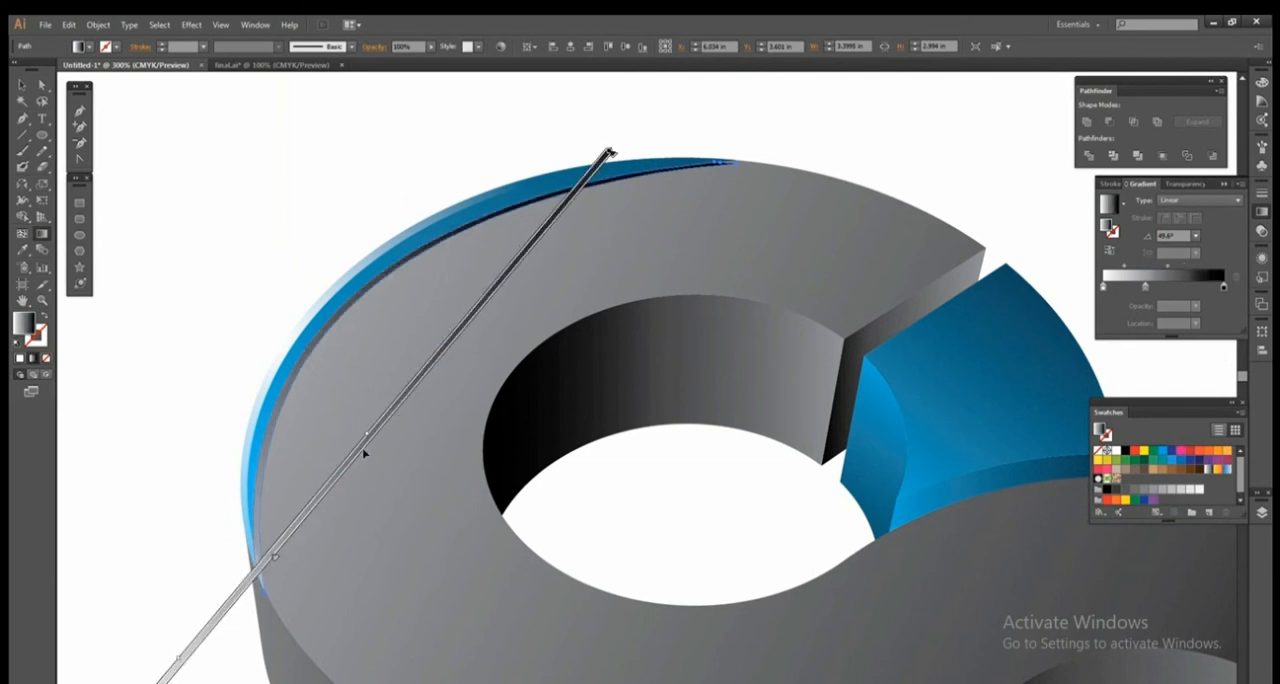
Arrange the dark gradient sliver behind the upper ring's blue crescent and nudge it slightly right.
{"action": "left_click", "coordinate": [24, 88]}
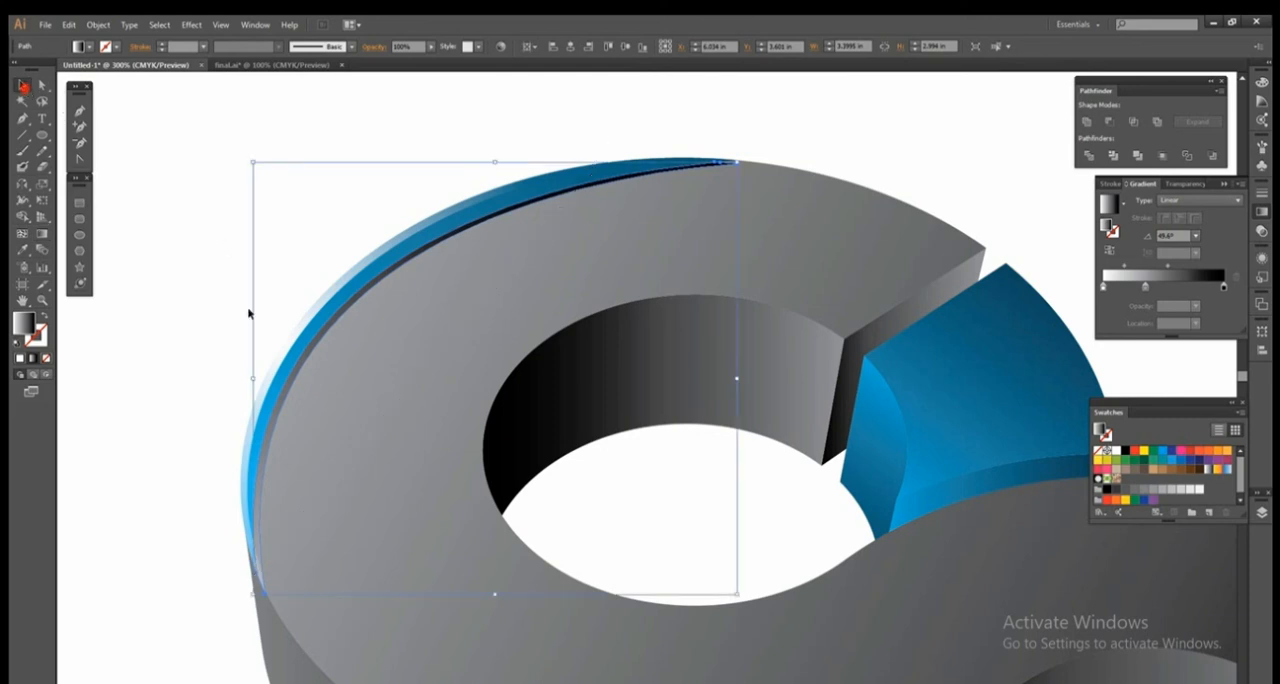
{"action": "right_click", "coordinate": [303, 378]}
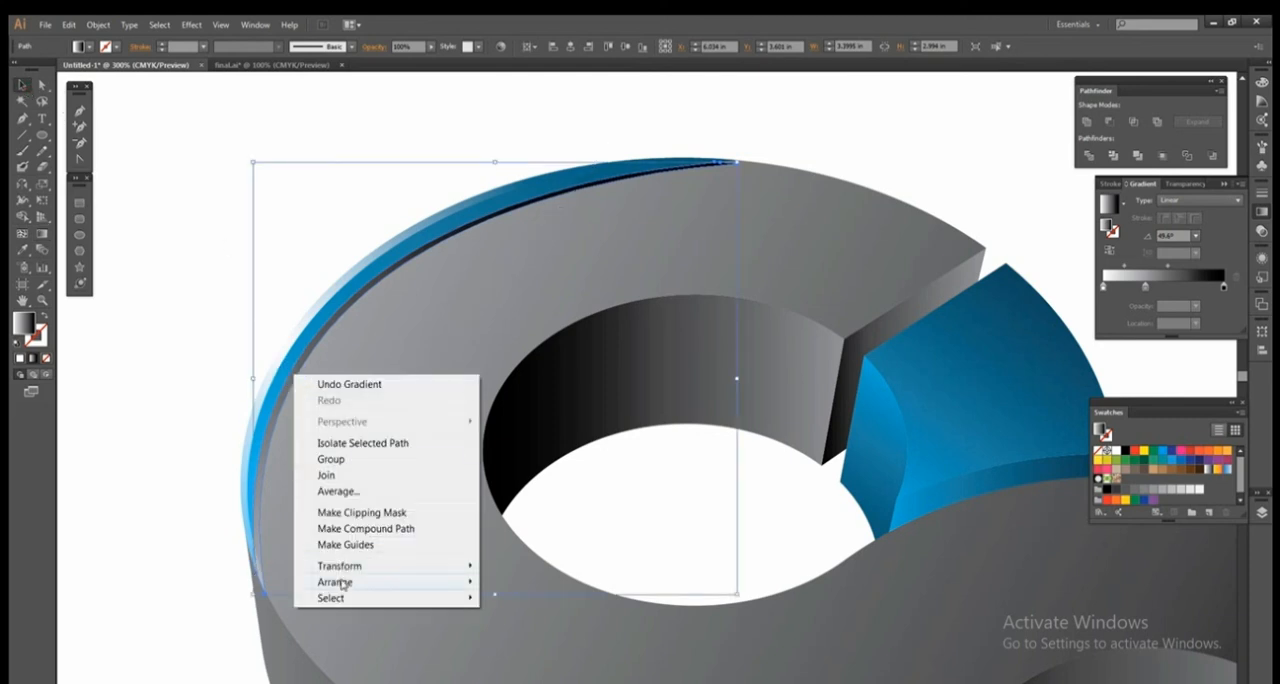
{"action": "mouse_move", "coordinate": [344, 584]}
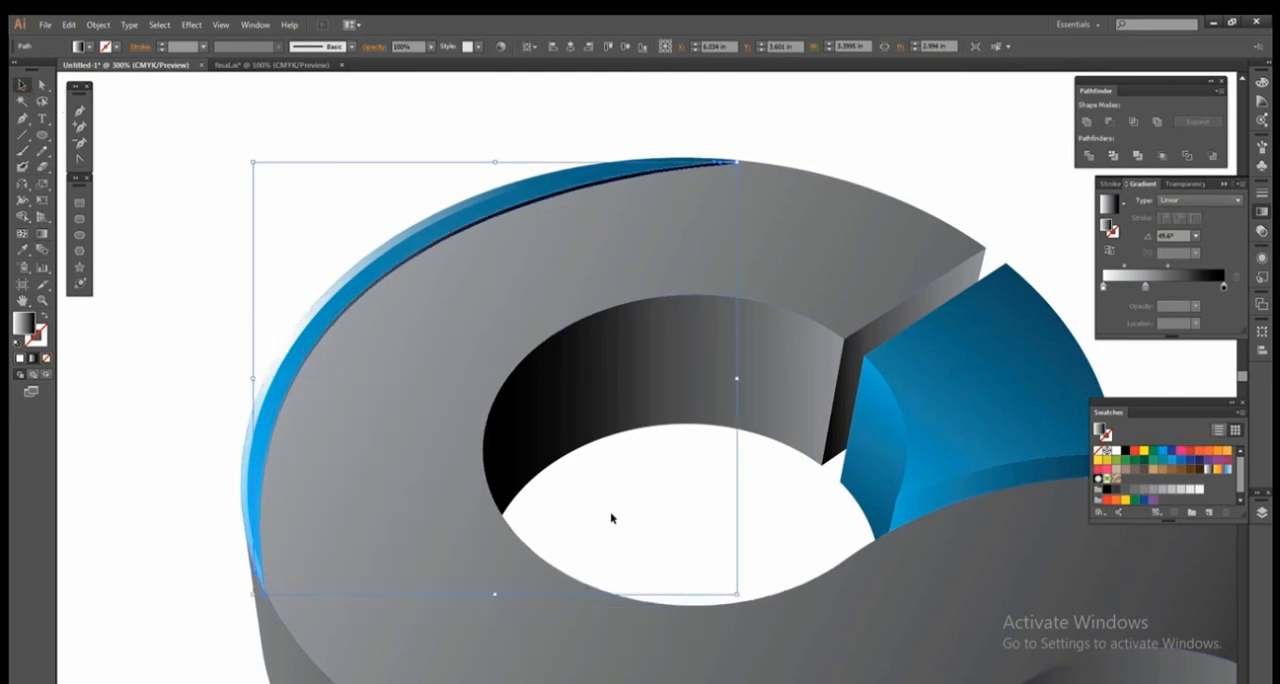
{"action": "key", "text": "Right"}
{"action": "key", "text": "Right"}
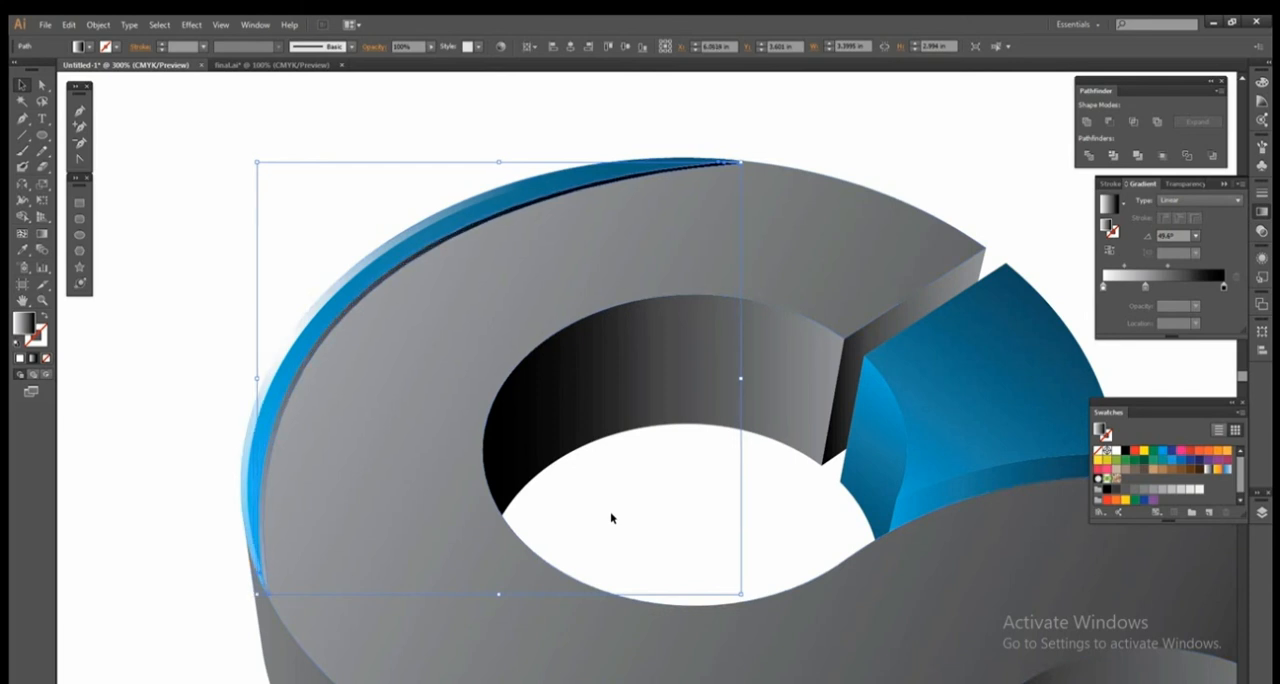
Fine-tune the dark sliver slightly up and right so it forms a thin shadow along the crescent's inner edge, and deselect it.
{"action": "key", "text": "Up"}
{"action": "key", "text": "Down"}
{"action": "key", "text": "Up"}
{"action": "key", "text": "Down"}
{"action": "key", "text": "Up"}
{"action": "key", "text": "Right"}
{"action": "key", "text": "Up"}
{"action": "key", "text": "Down"}
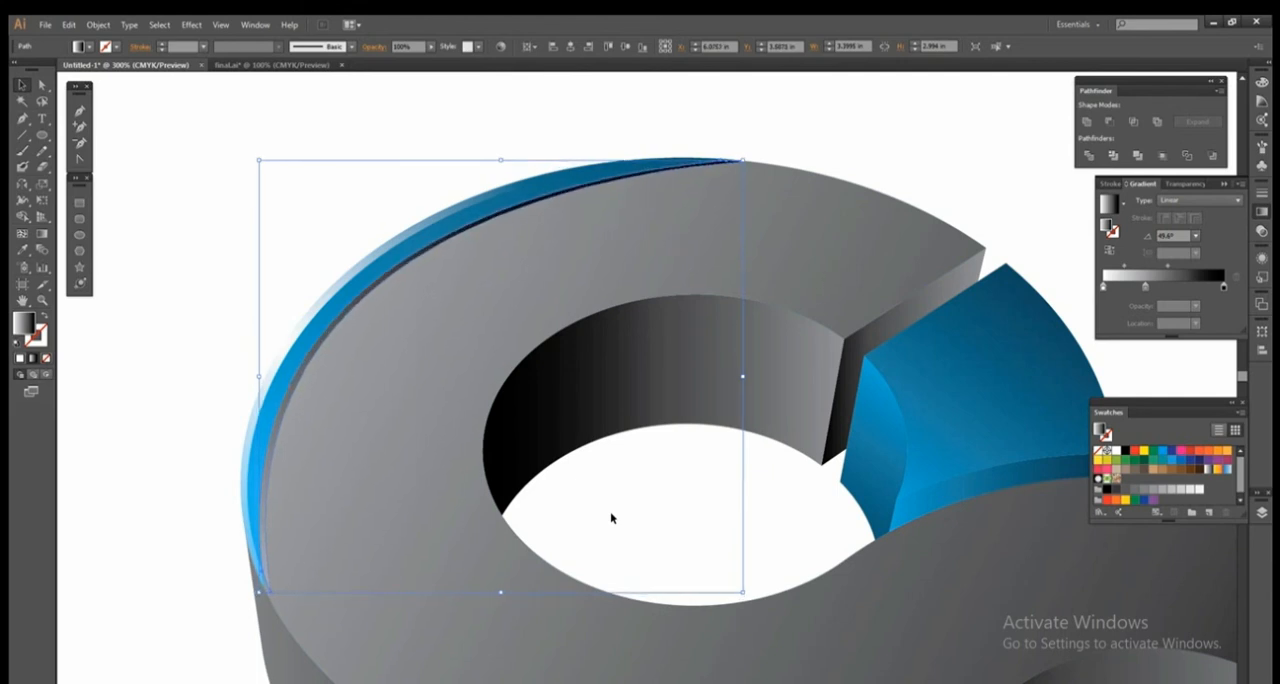
{"action": "left_click", "coordinate": [168, 263]}
{"action": "key", "text": "ctrl+1"}
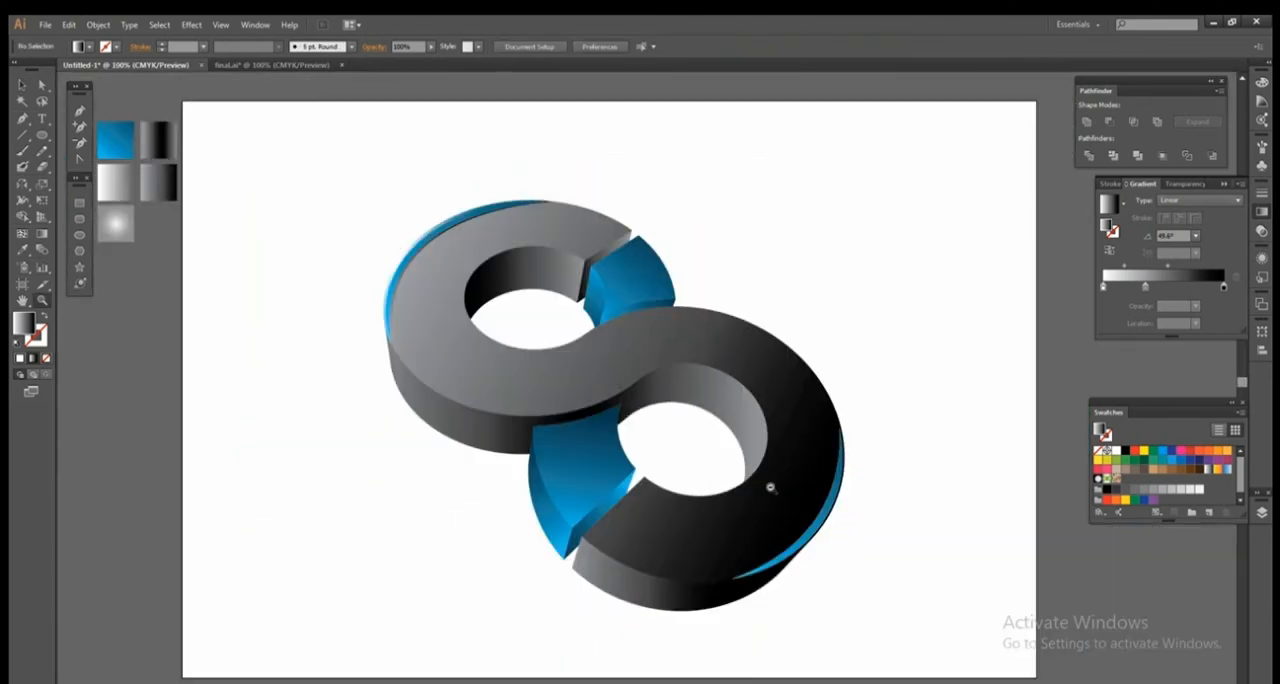
Pick the blue gradient sample and start a curved pointed shape at the lower ring's cut end with the Pen tool.
{"action": "left_click", "coordinate": [709, 456], "text": "alt"}
{"action": "left_click", "coordinate": [673, 357]}
{"action": "left_click_drag", "start_coordinate": [503, 304], "coordinate": [614, 334]}
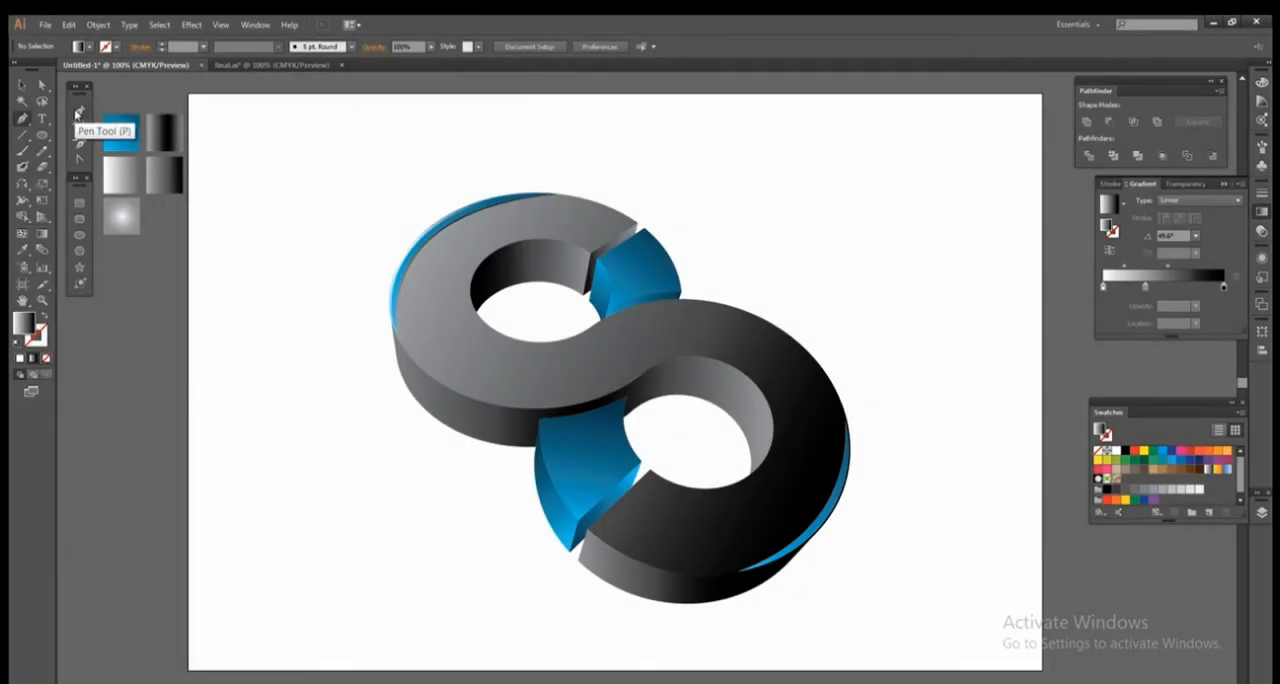
{"action": "left_click", "coordinate": [120, 132]}
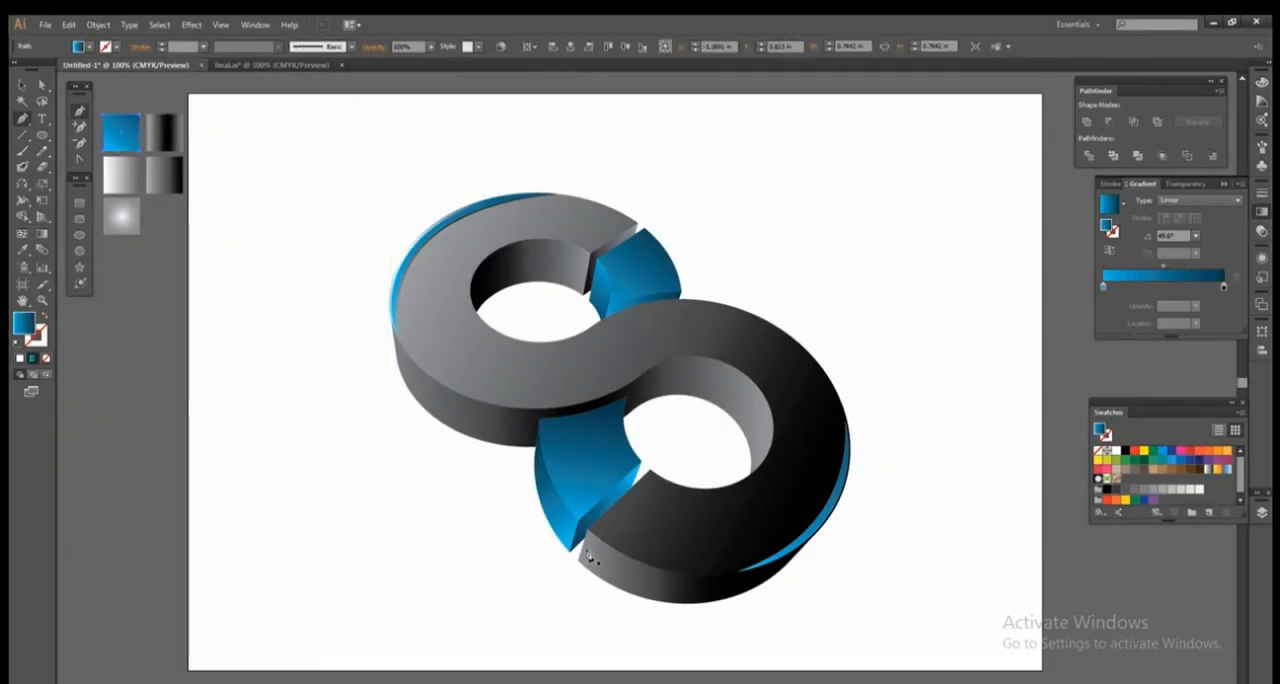
{"action": "left_click", "coordinate": [588, 531]}
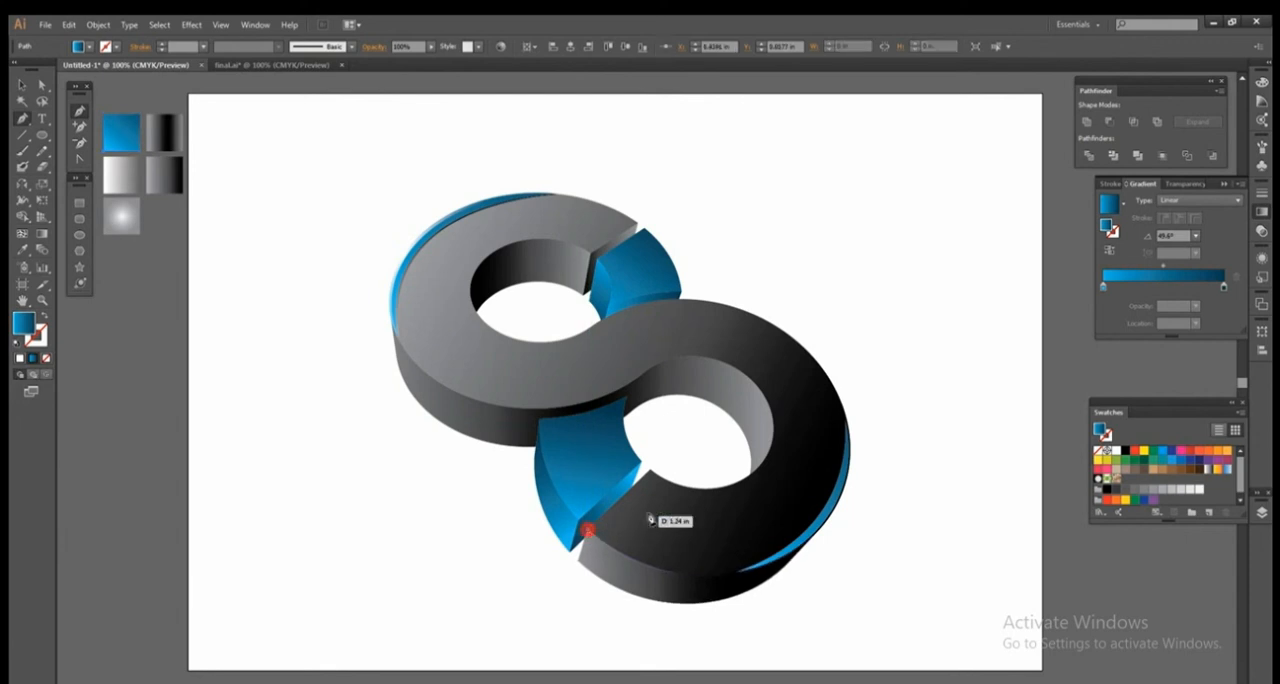
{"action": "left_click_drag", "start_coordinate": [664, 514], "coordinate": [705, 502]}
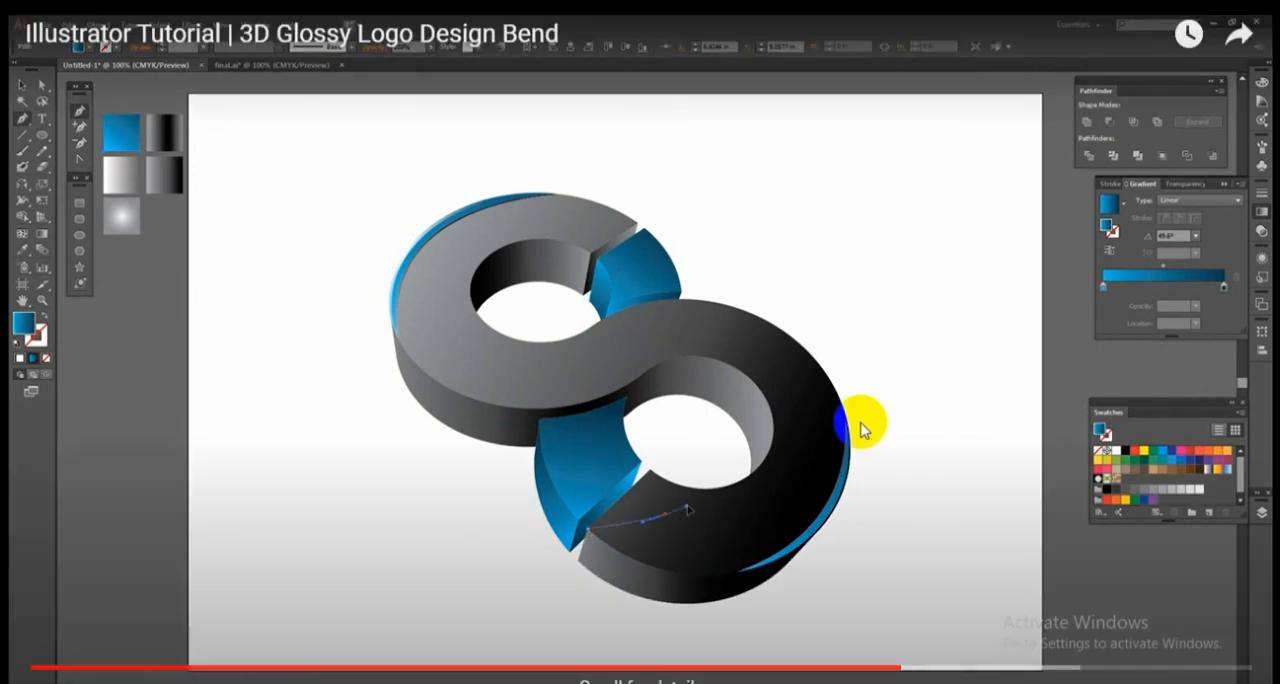
{"action": "left_click", "coordinate": [961, 557]}
{"action": "left_click", "coordinate": [972, 581]}
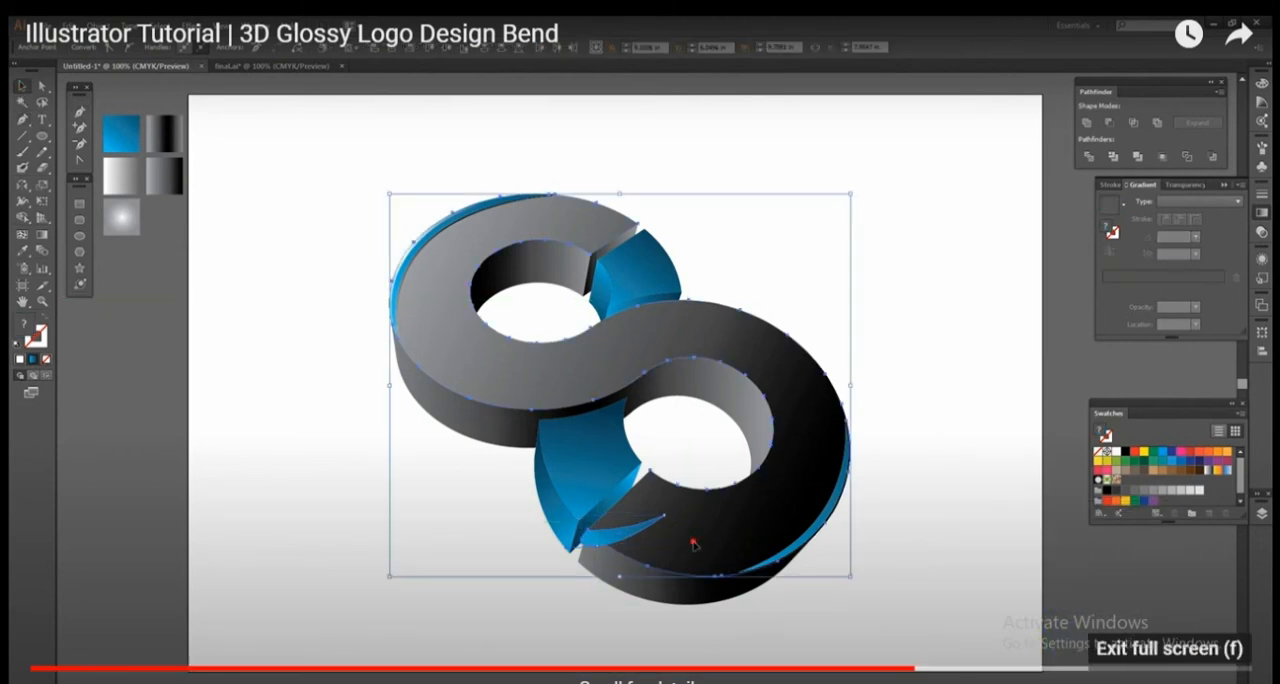
{"action": "key", "text": "Right"}
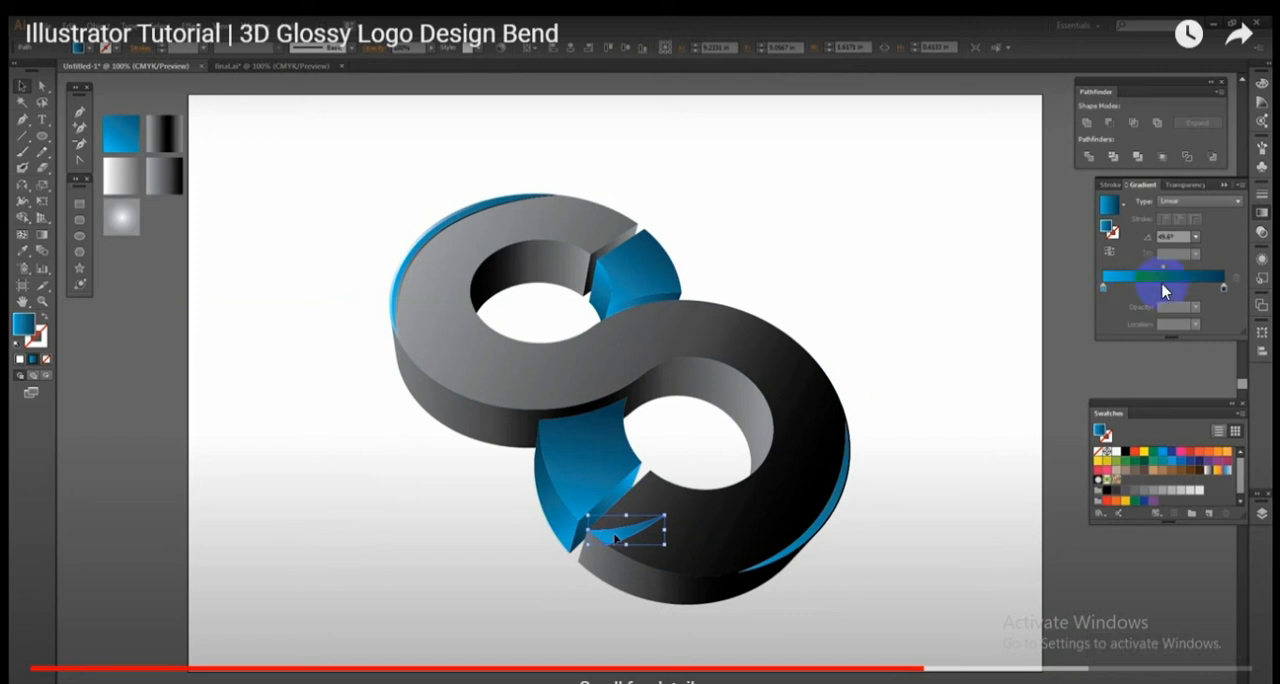
{"action": "left_click", "coordinate": [1226, 682]}
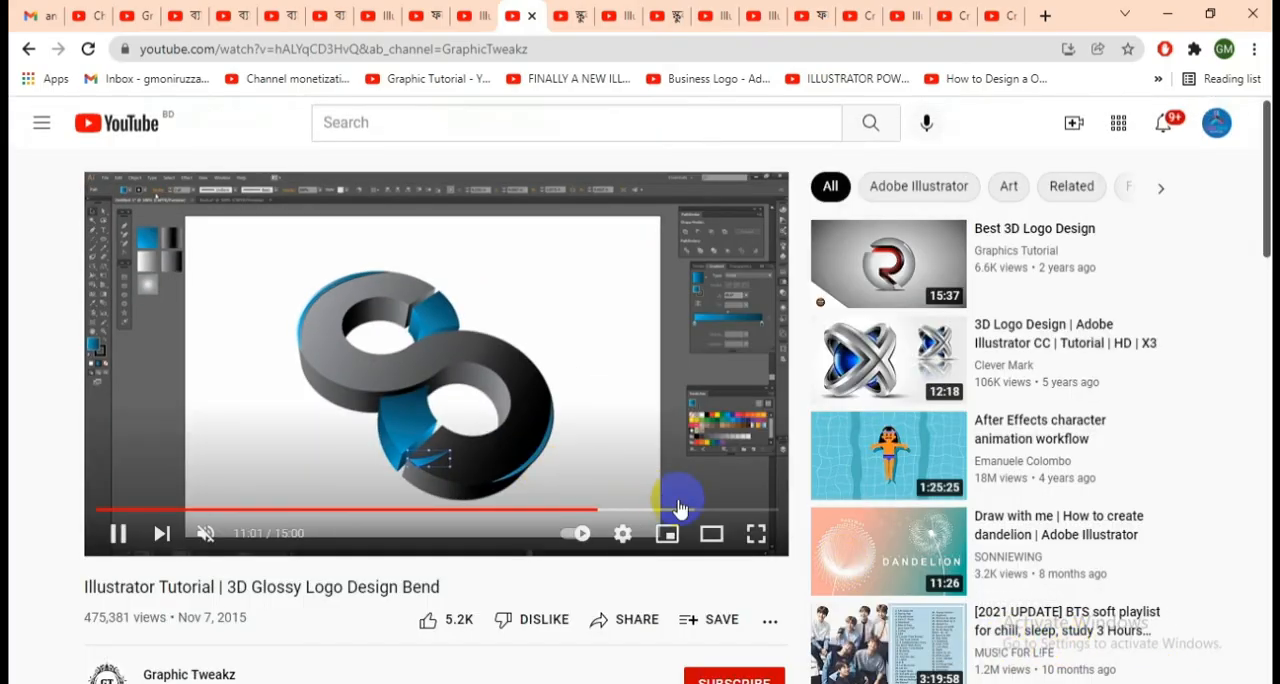
{"action": "left_click", "coordinate": [756, 533]}
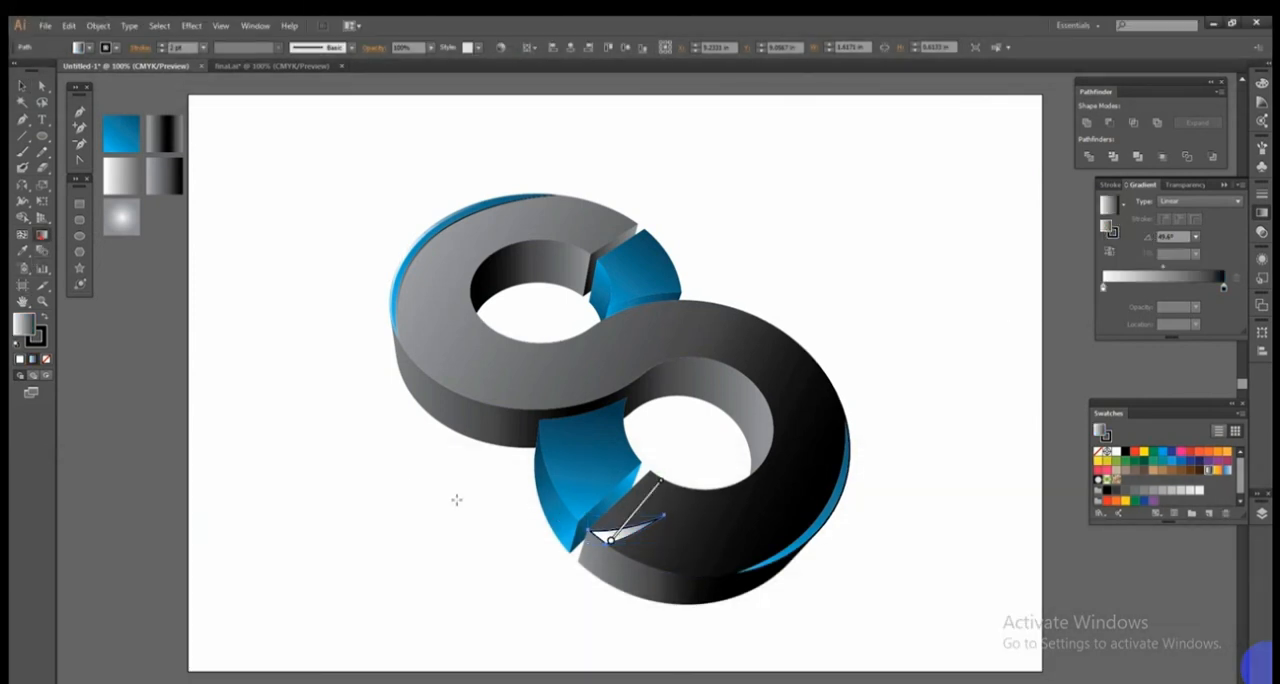
{"action": "key", "text": "Right"}
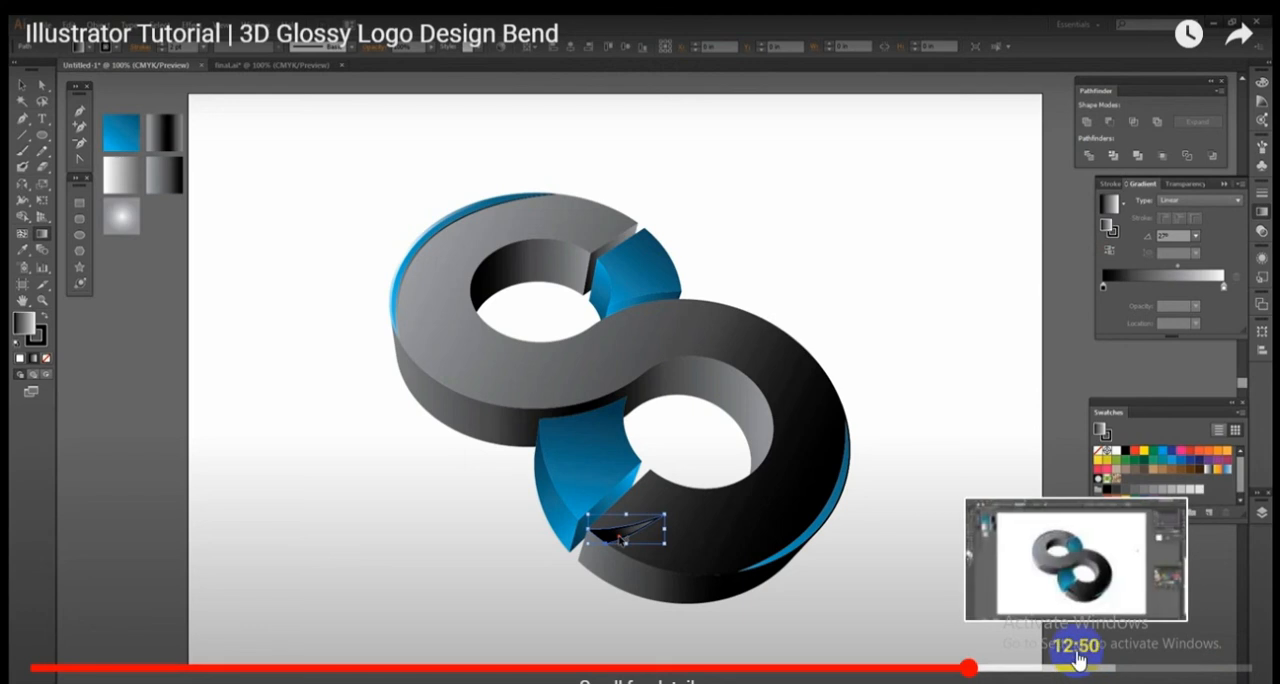
{"action": "left_click", "coordinate": [1143, 667]}
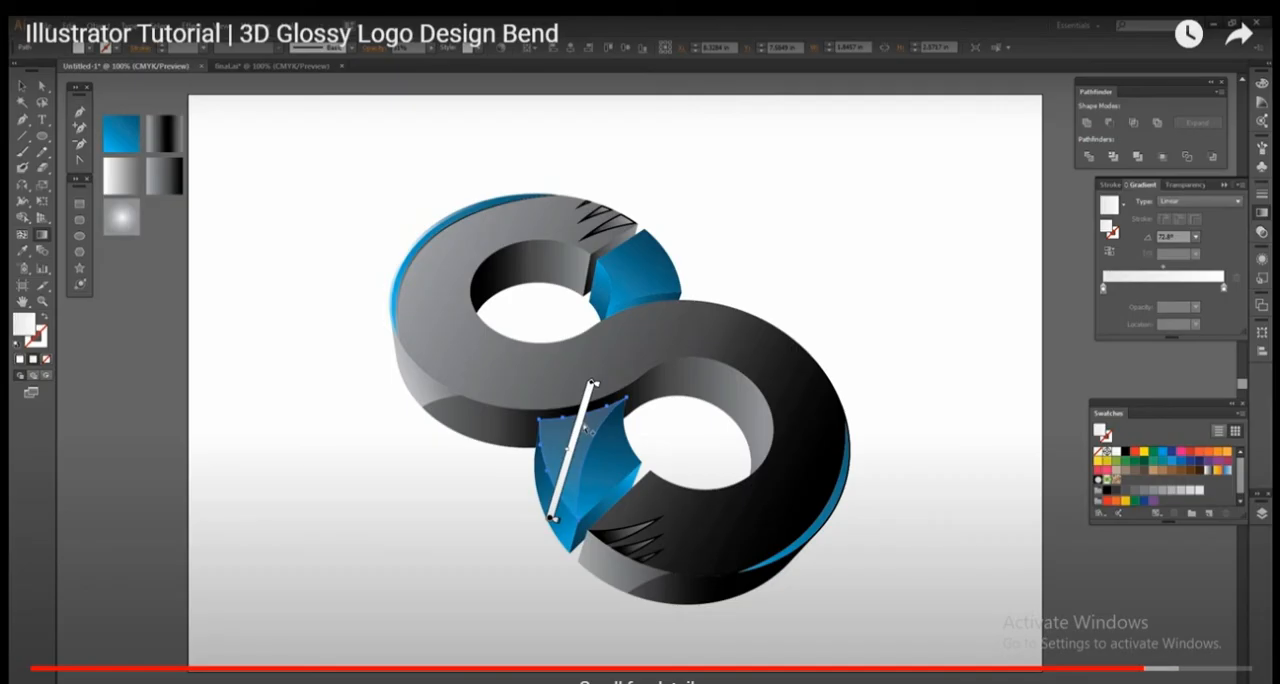
{"action": "left_click", "coordinate": [1185, 635]}
{"action": "key", "text": "Escape"}
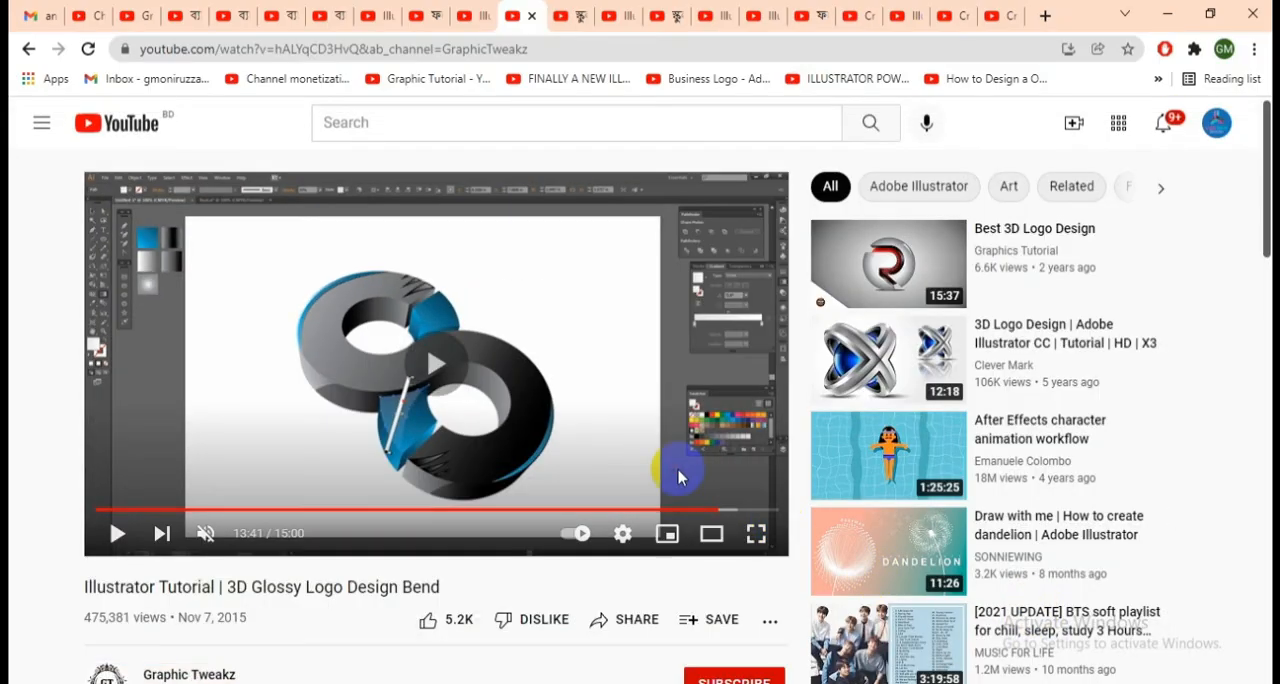
{"action": "double_click", "coordinate": [679, 477]}
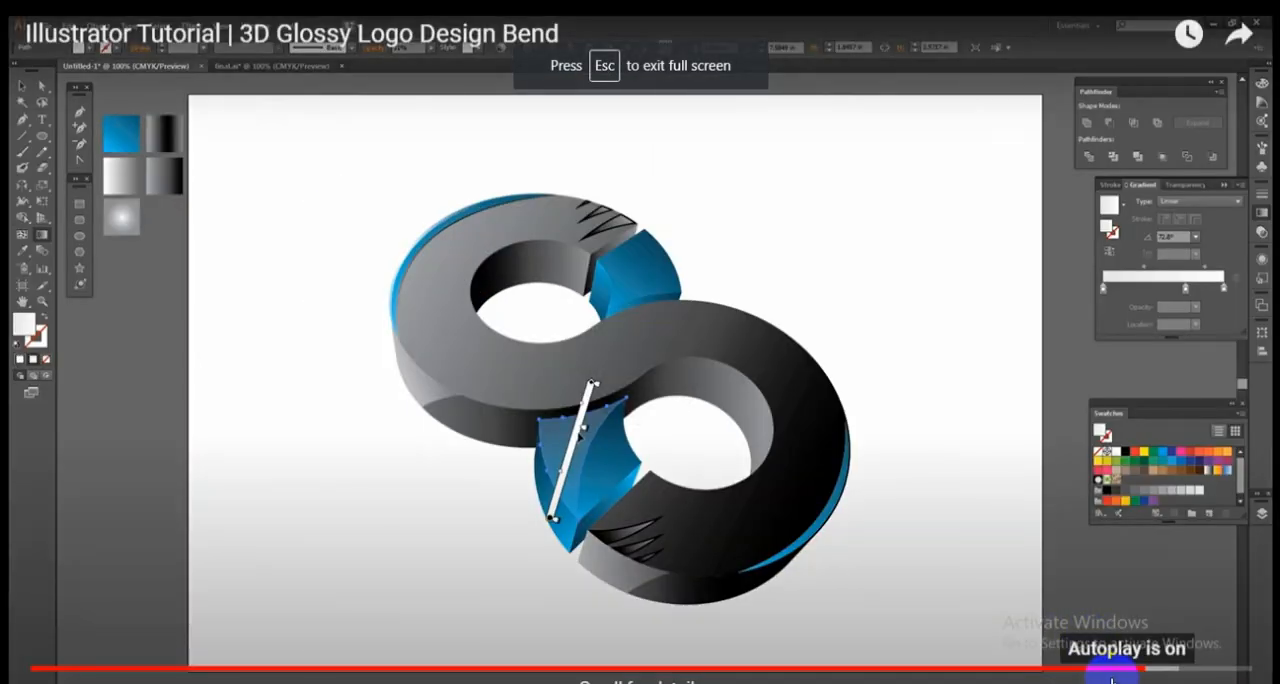